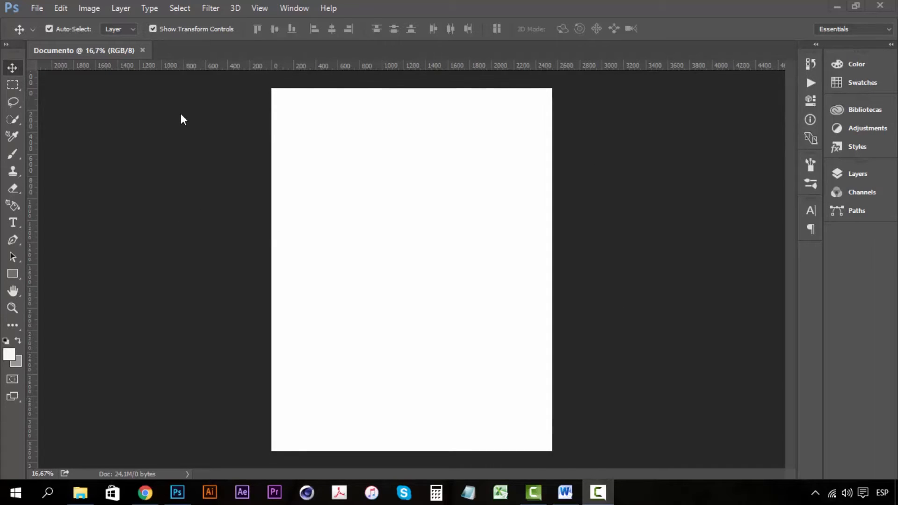
Step: Hide the document rulers and display them again around the blank page
left_click(517, 5)
key("ctrl+r")
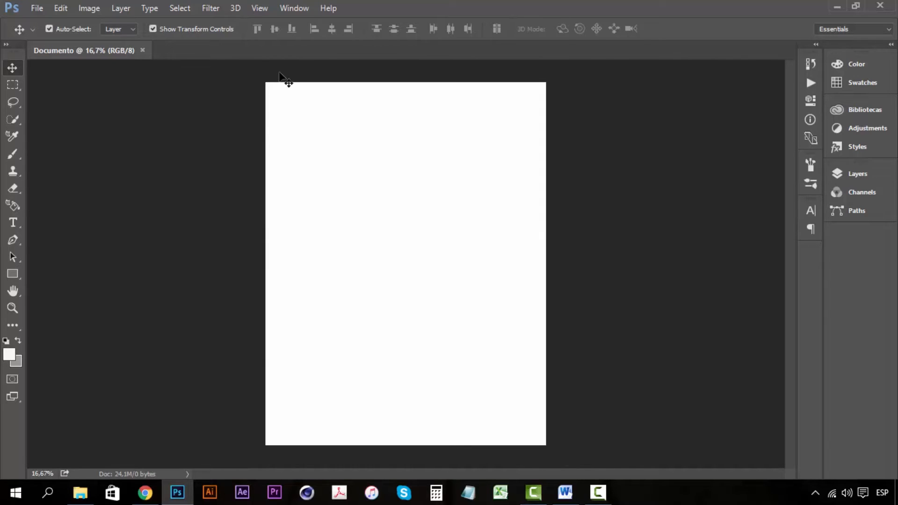
left_click(265, 6)
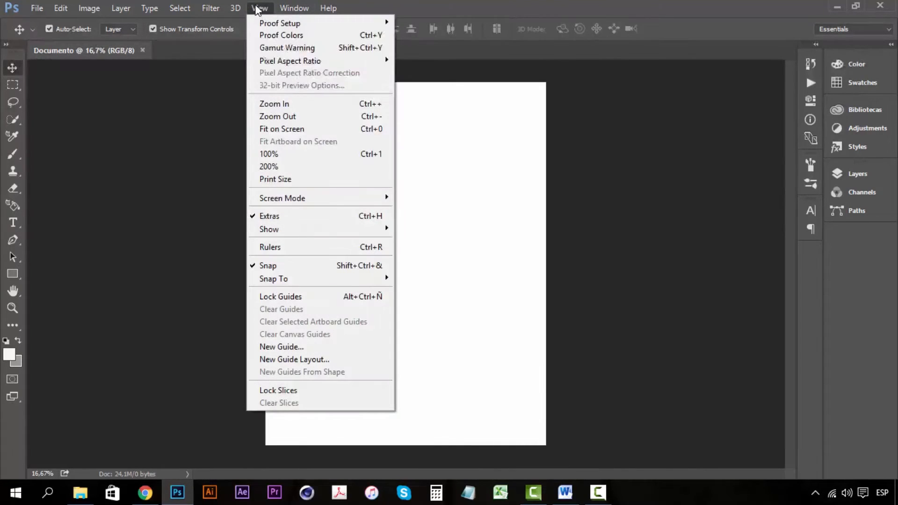
left_click(276, 248)
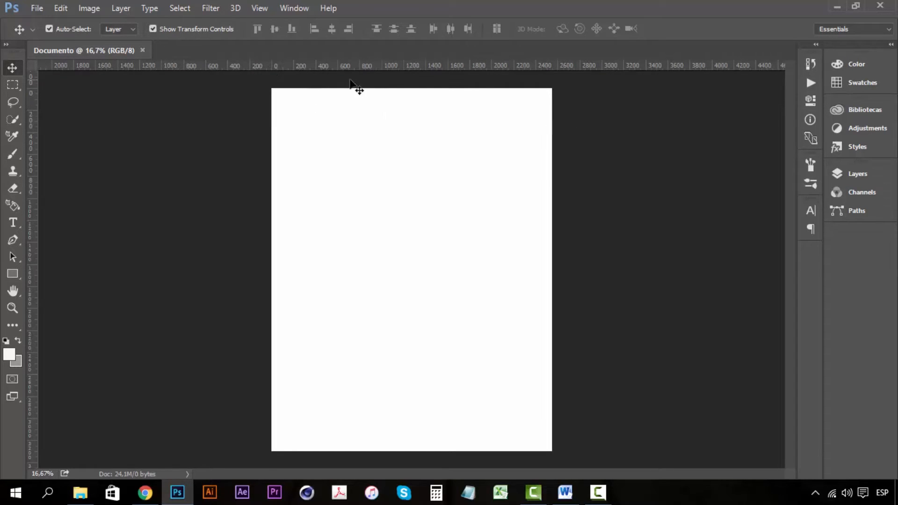
Step: Set the ruler units to Centimeters in the Units & Rulers preferences
key("z")
left_click(309, 94)
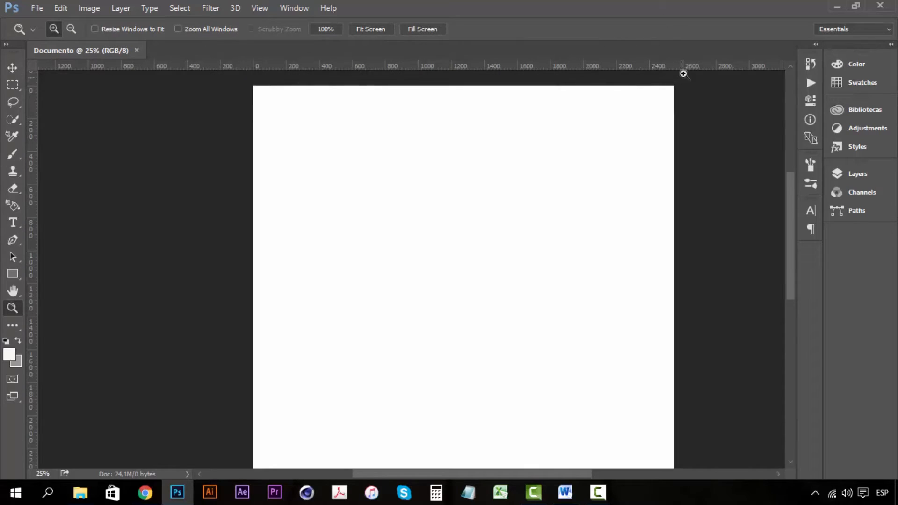
key("v")
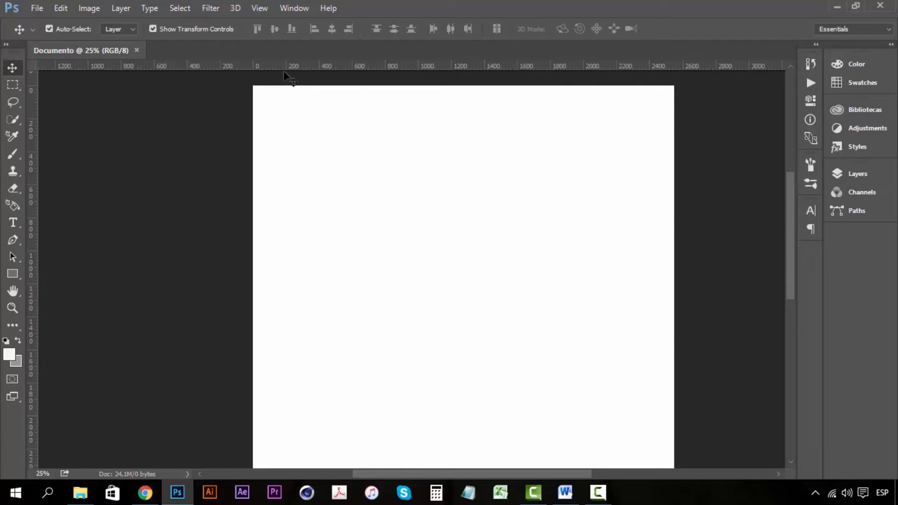
left_click(61, 10)
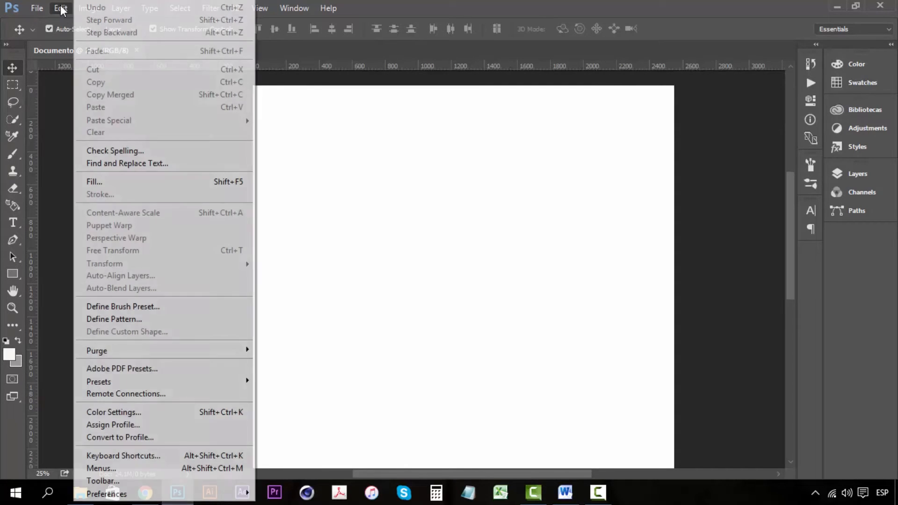
mouse_move(167, 496)
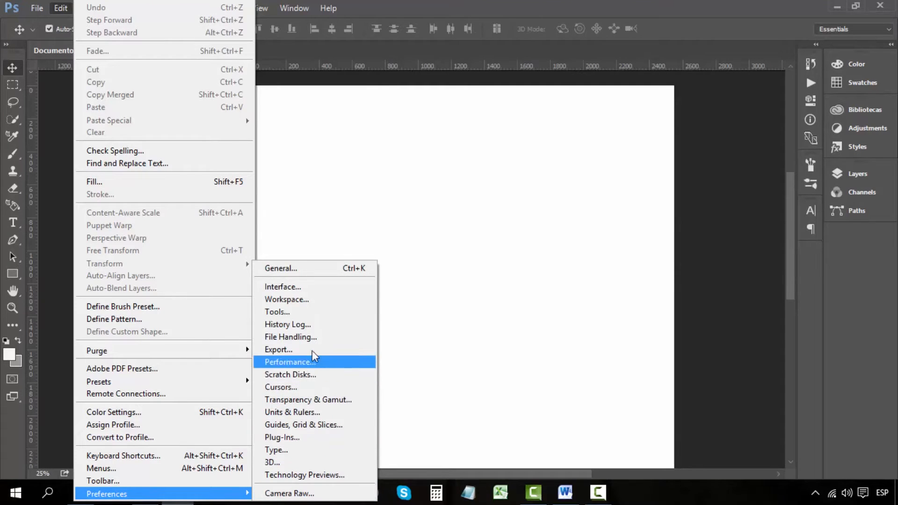
left_click(286, 414)
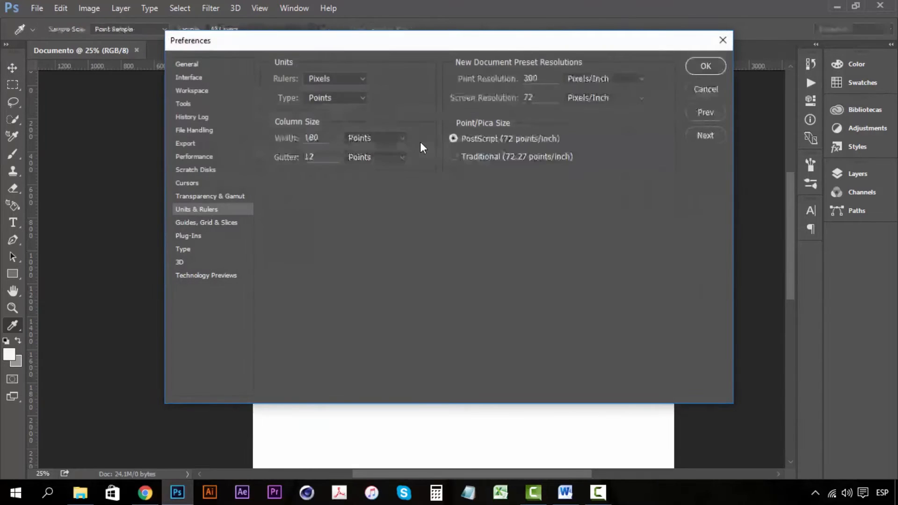
left_click(353, 80)
left_click(353, 81)
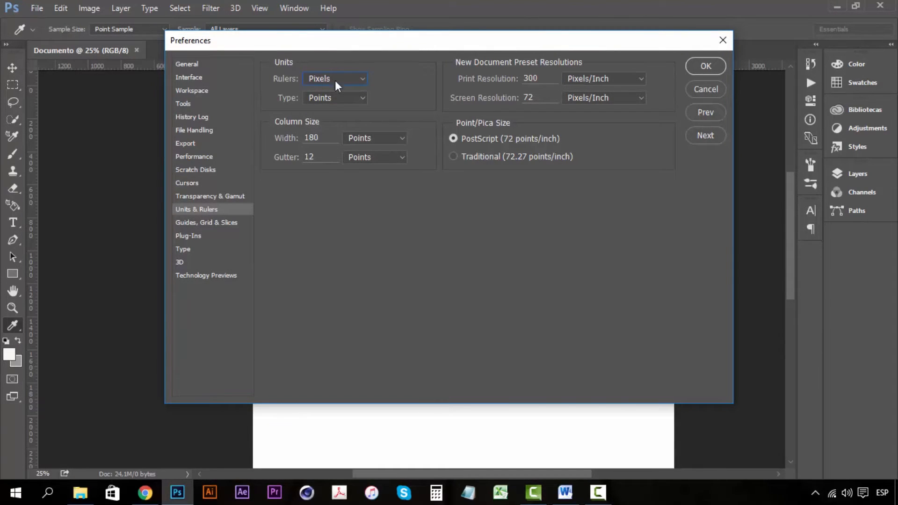
left_click(335, 81)
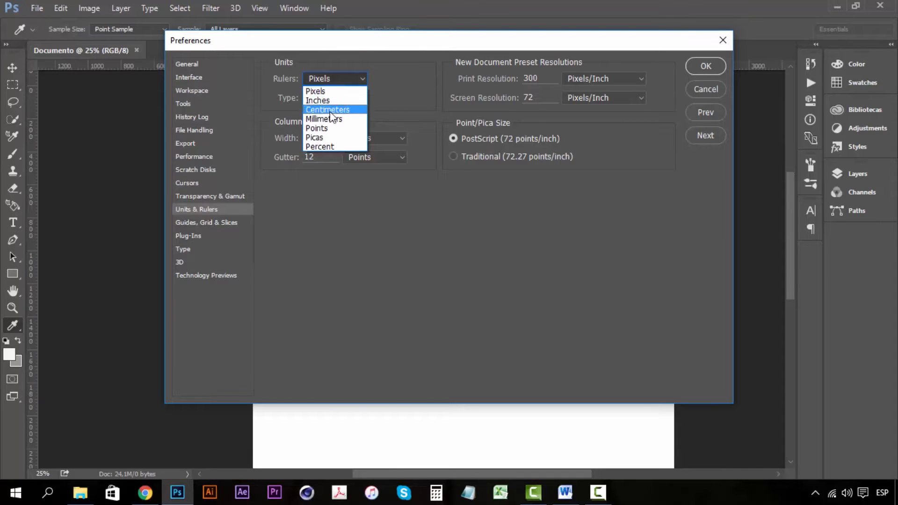
left_click(330, 110)
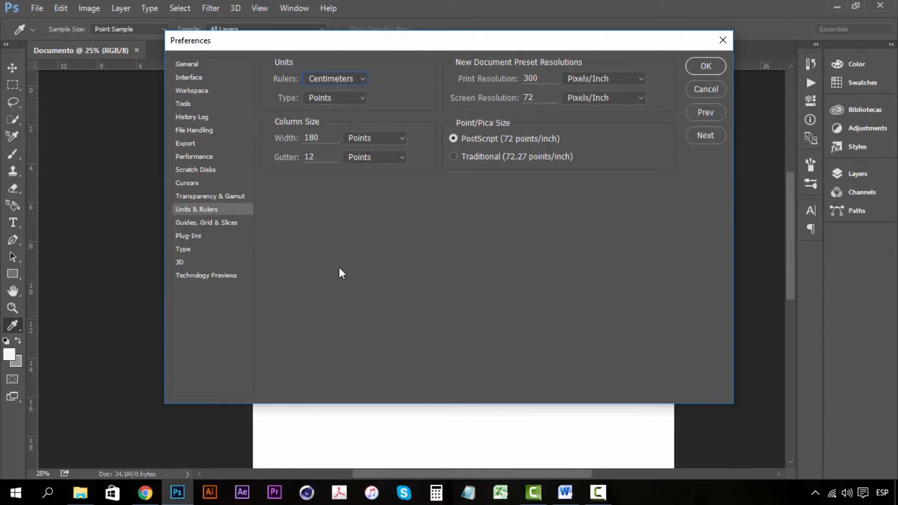
left_click(706, 67)
key("v")
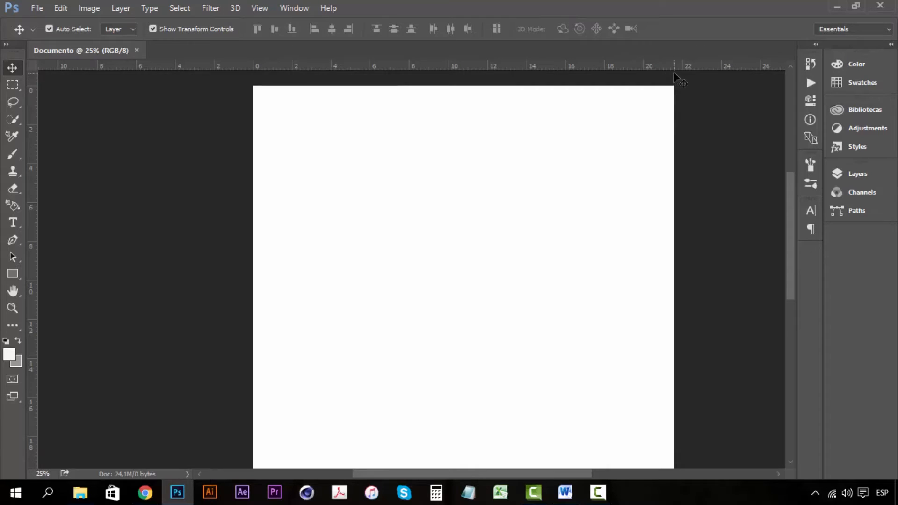
Step: Examine the page's width and height against the centimeter rulers along its edges
key("z")
left_click(664, 111)
left_click_drag(665, 111, 639, 152)
key("v")
key("z")
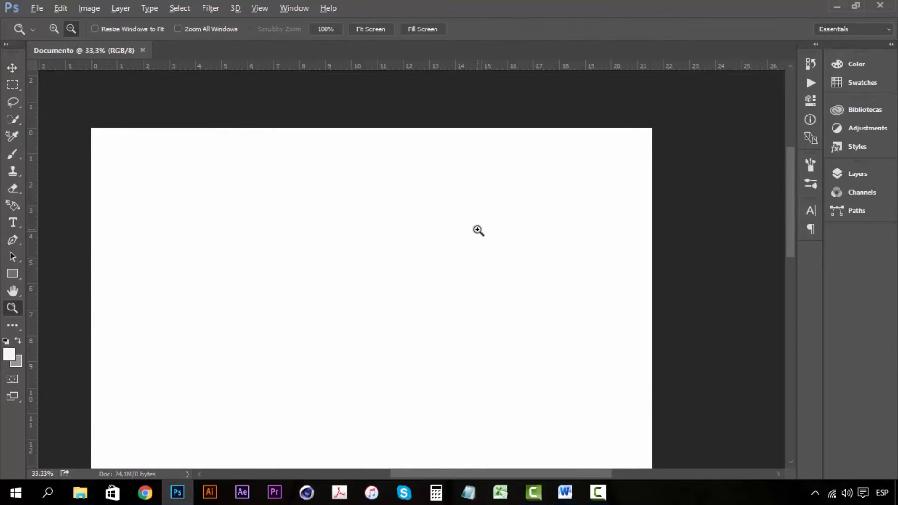
left_click(470, 241, "alt")
left_click_drag(431, 310, 457, 195)
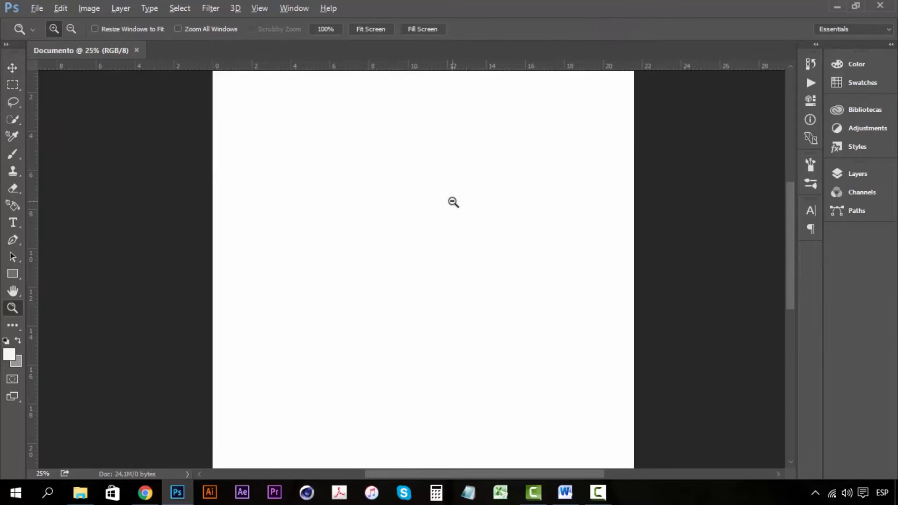
left_click(448, 213, "alt")
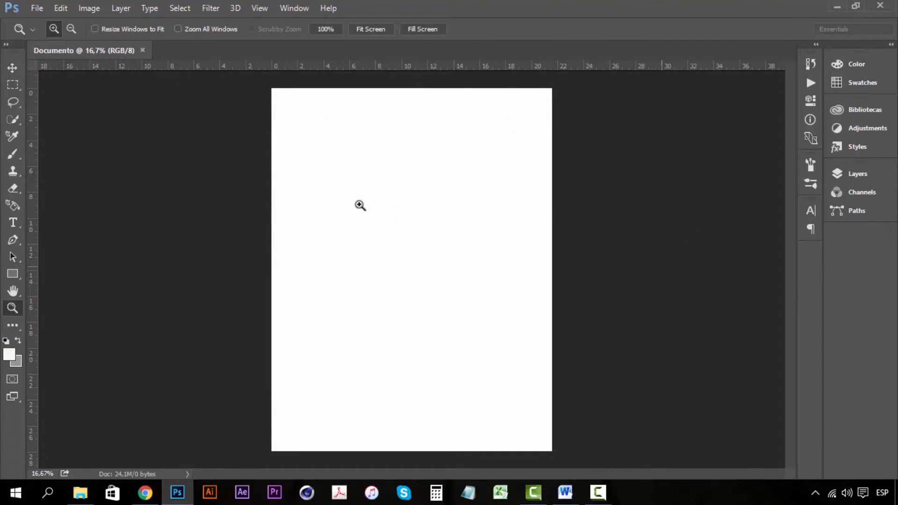
key("v")
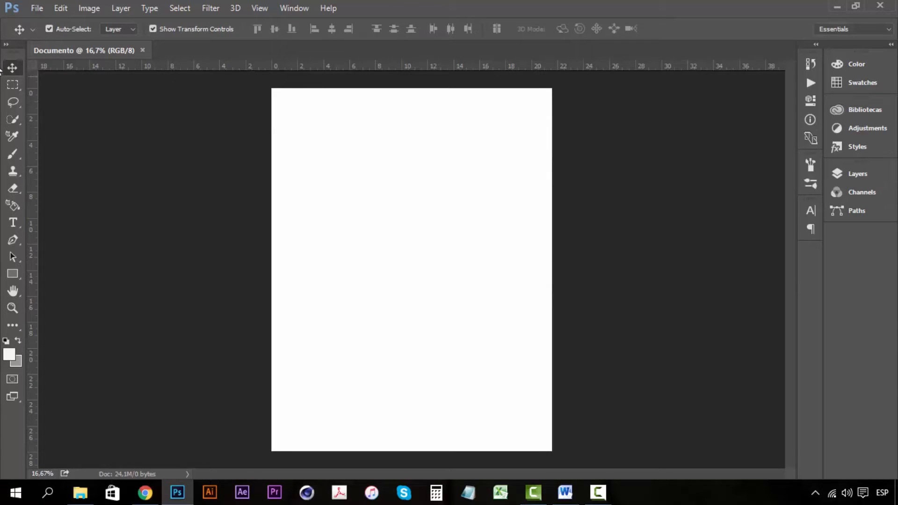
key("z")
left_click(385, 151)
key("v")
left_click_drag(273, 137, 277, 149)
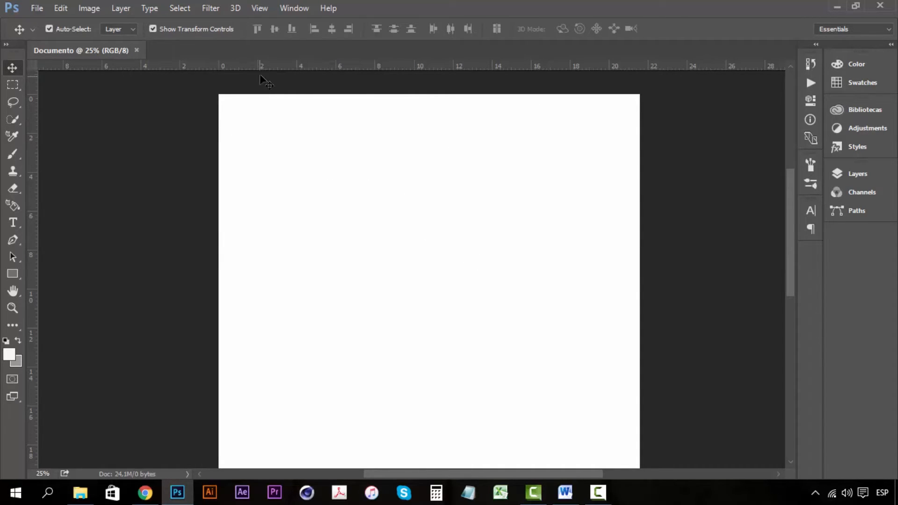
left_click(260, 9)
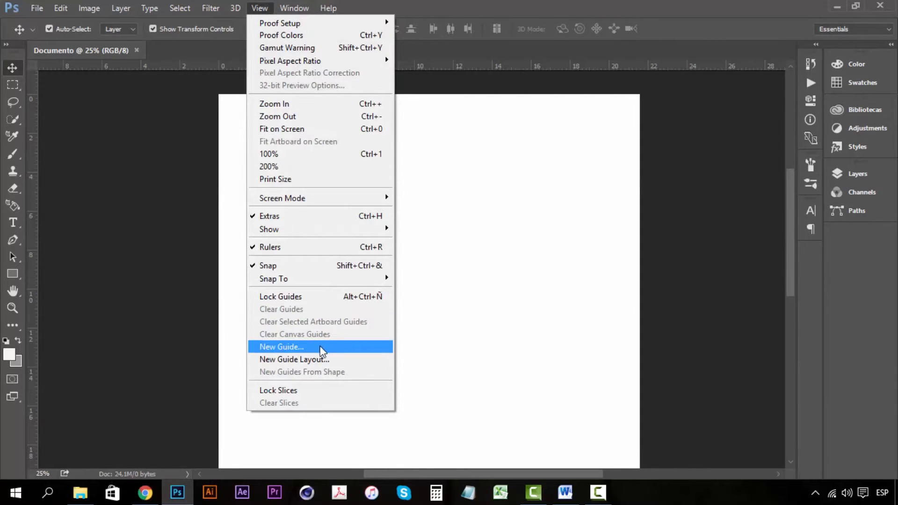
left_click(294, 347)
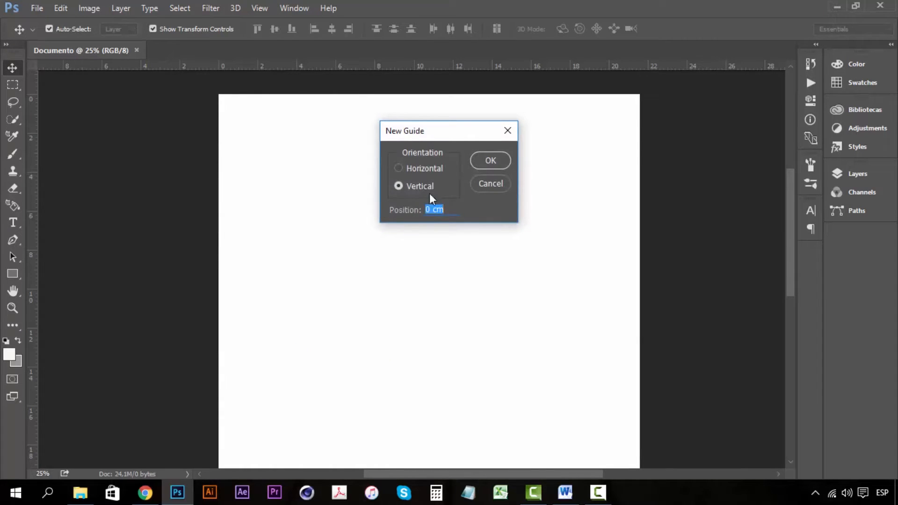
left_click(489, 181)
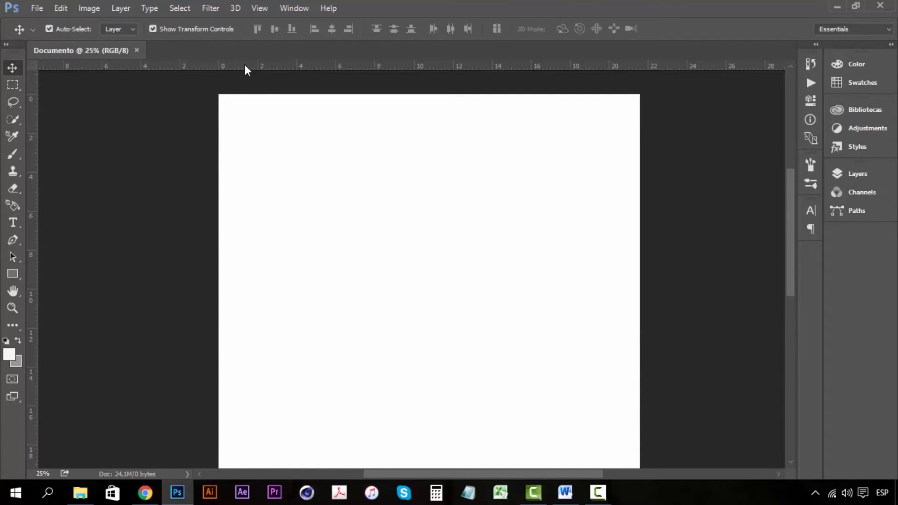
Step: Place a horizontal guide from the ruler about 2 cm below the page's top edge
left_click_drag(244, 66, 289, 134)
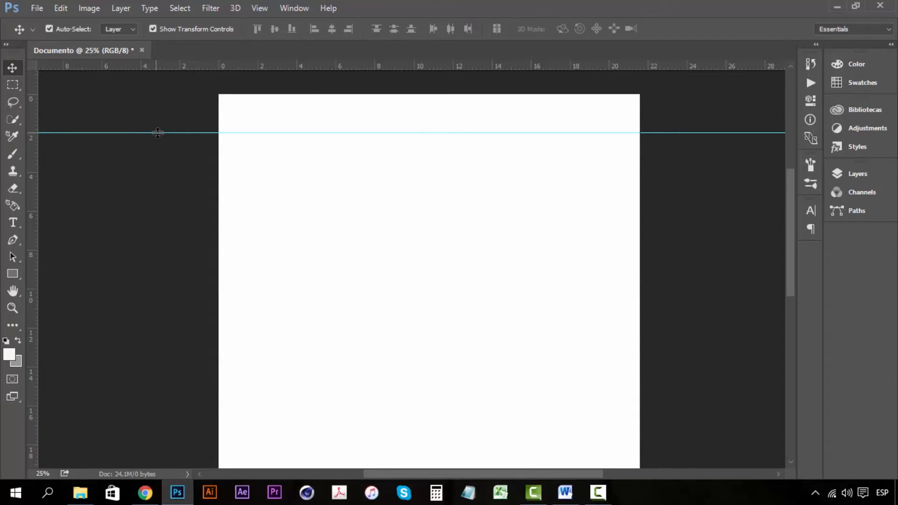
key("z")
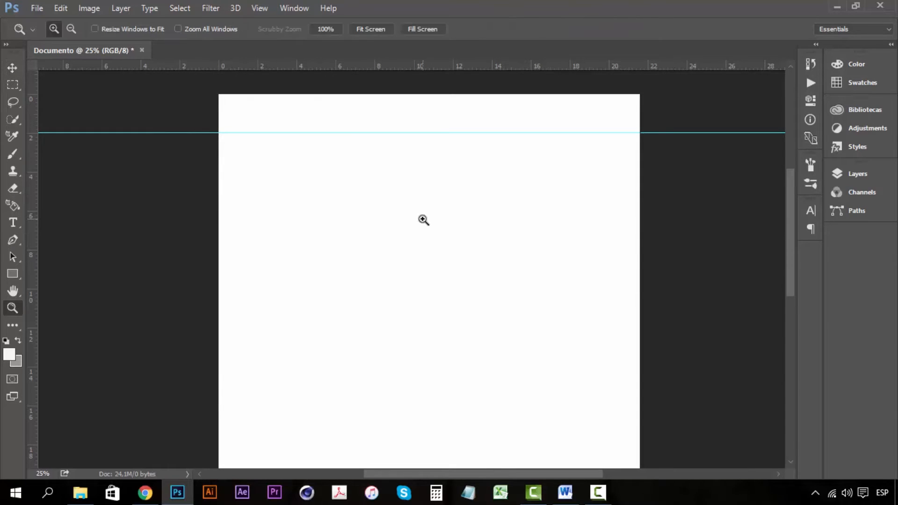
left_click(378, 259, "alt")
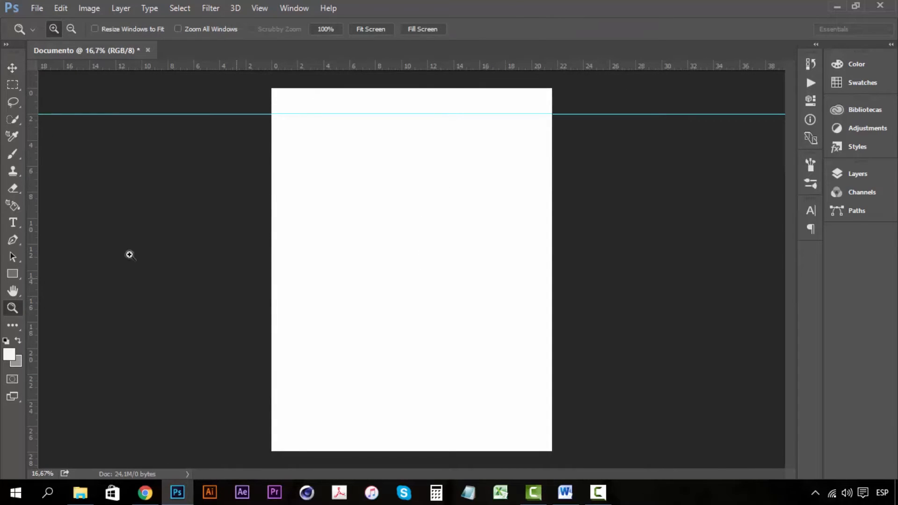
Step: Examine the horizontal guide's position against the vertical ruler at several magnifications
left_click(444, 140)
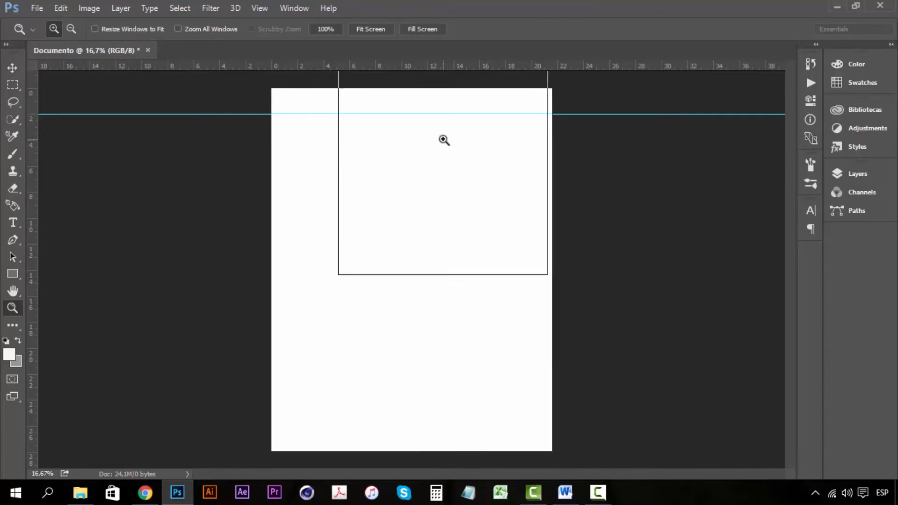
left_click_drag(310, 136, 322, 223)
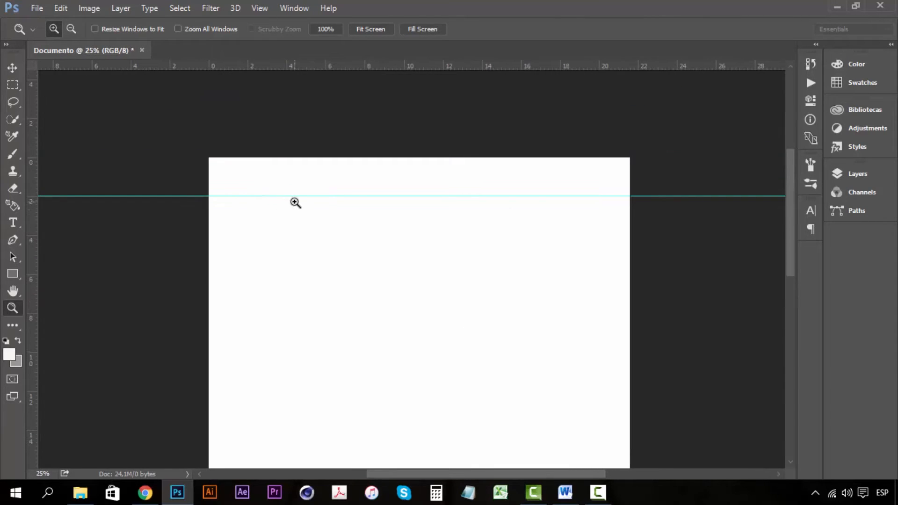
left_click(271, 202)
key("v")
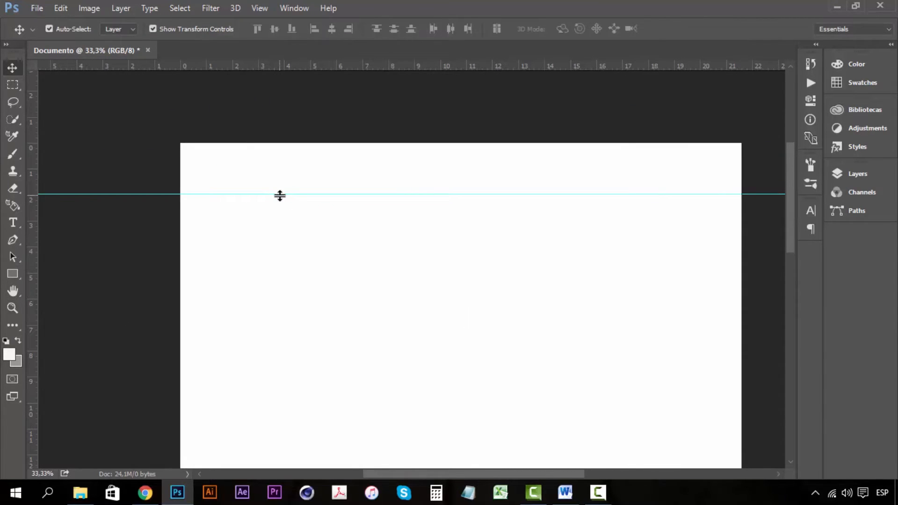
key("z")
left_click(297, 202, "alt")
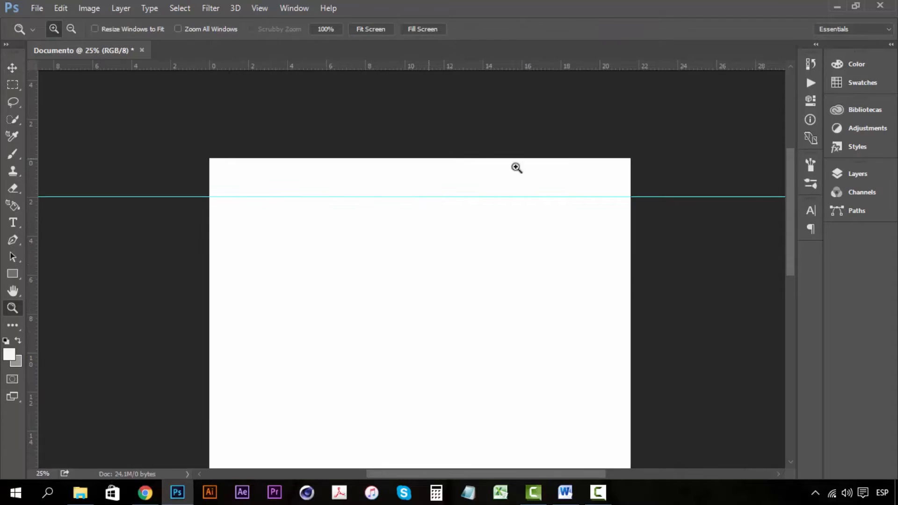
key("v")
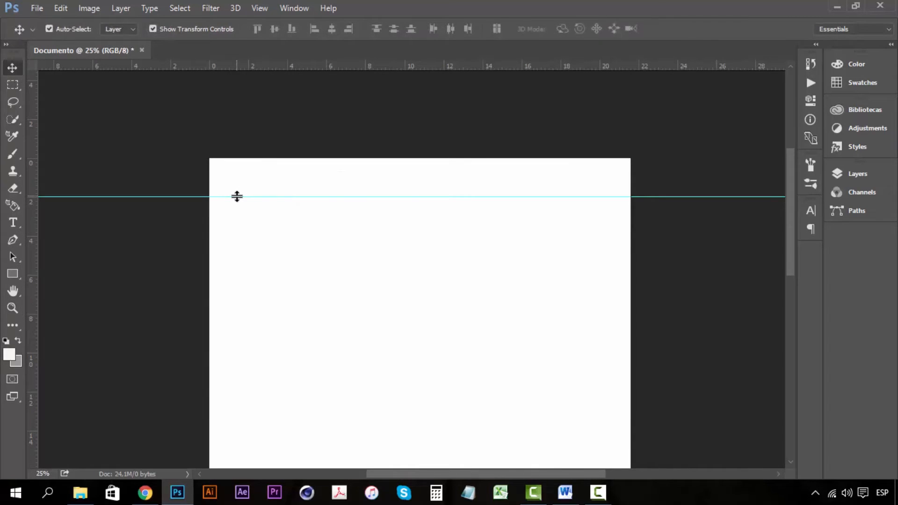
key("z")
left_click(279, 186)
key("v")
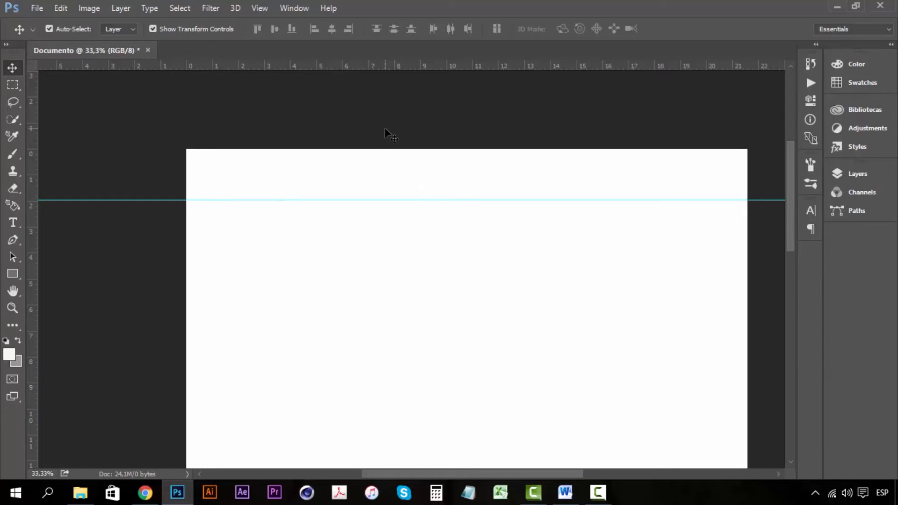
key("z")
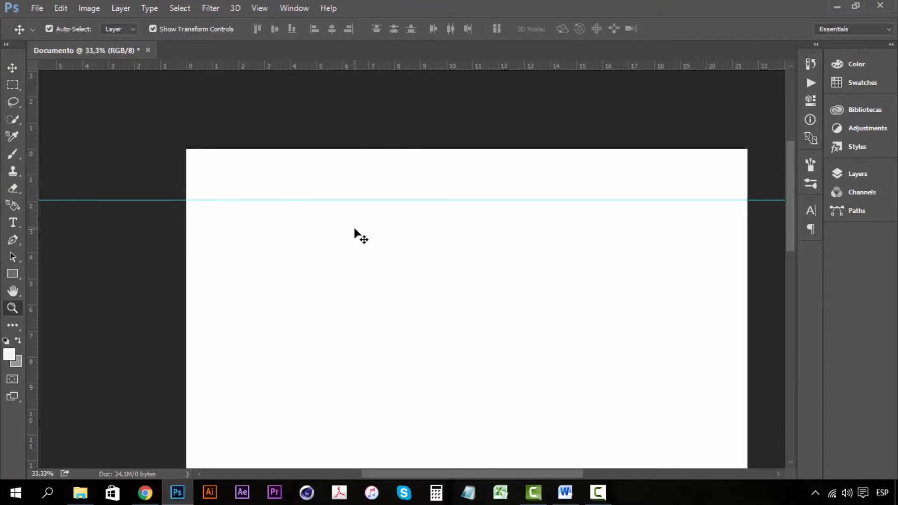
left_click(354, 231, "alt")
left_click_drag(417, 286, 402, 177)
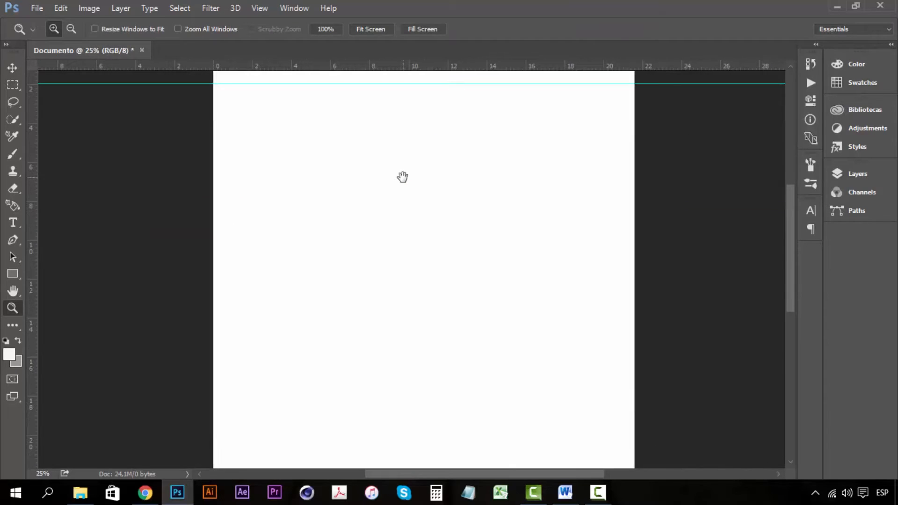
left_click(421, 257, "alt")
key("v")
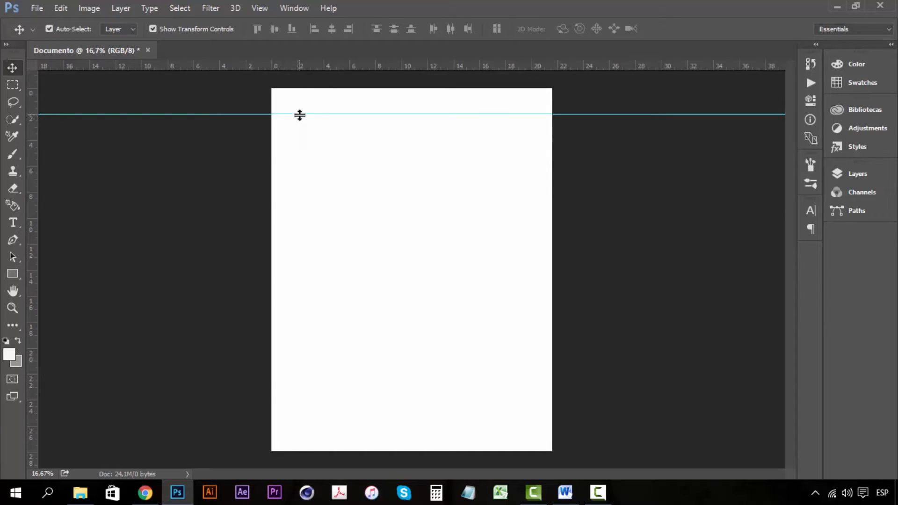
Step: Add two more horizontal guides from the ruler, at about 5 cm and about 2.8 cm below the page's top edge
key("ctrl+space")
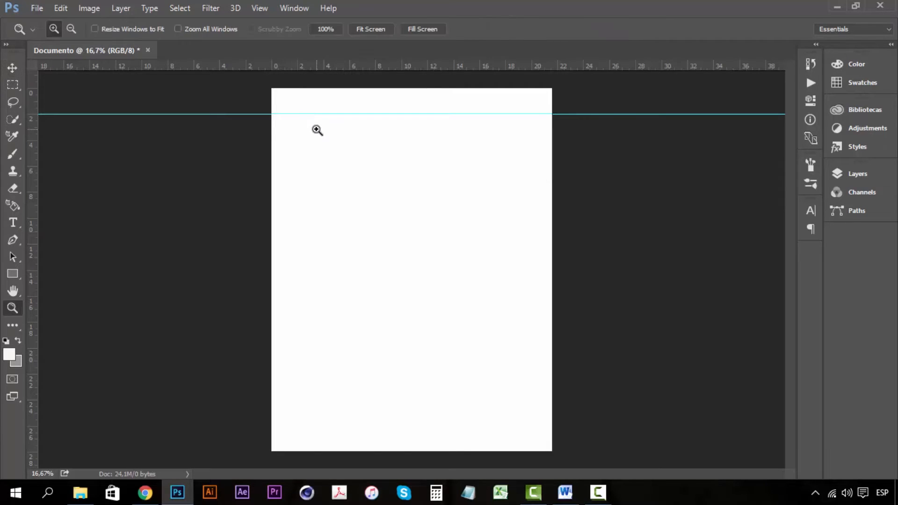
left_click(315, 128)
left_click_drag(315, 128, 313, 159)
left_click_drag(305, 68, 327, 207)
left_click_drag(286, 73, 285, 165)
Step: Add a vertical guide about 0.7 cm from the page's left edge and move the uppermost horizontal guide to about 1.5 cm
left_click_drag(31, 240, 263, 217)
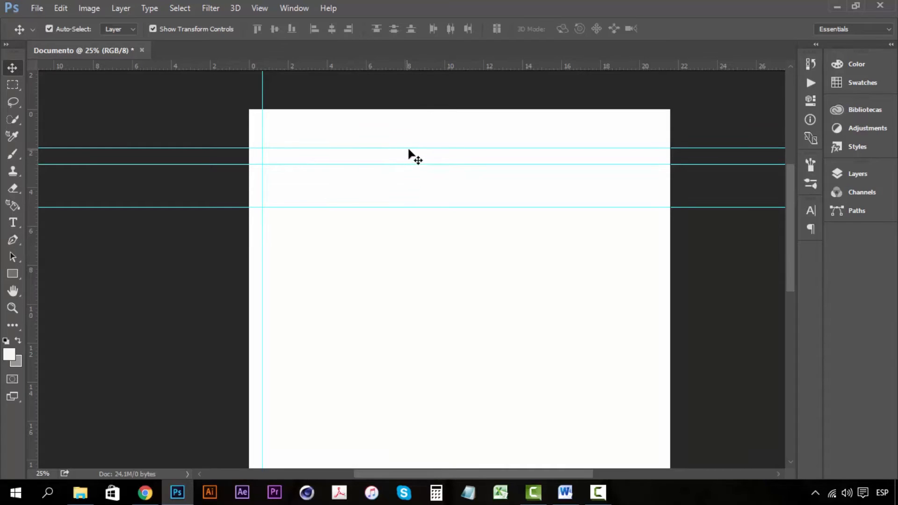
mouse_move(424, 135)
left_mouse_down()
mouse_move(441, 126)
mouse_move(439, 224)
mouse_move(437, 139)
left_mouse_up()
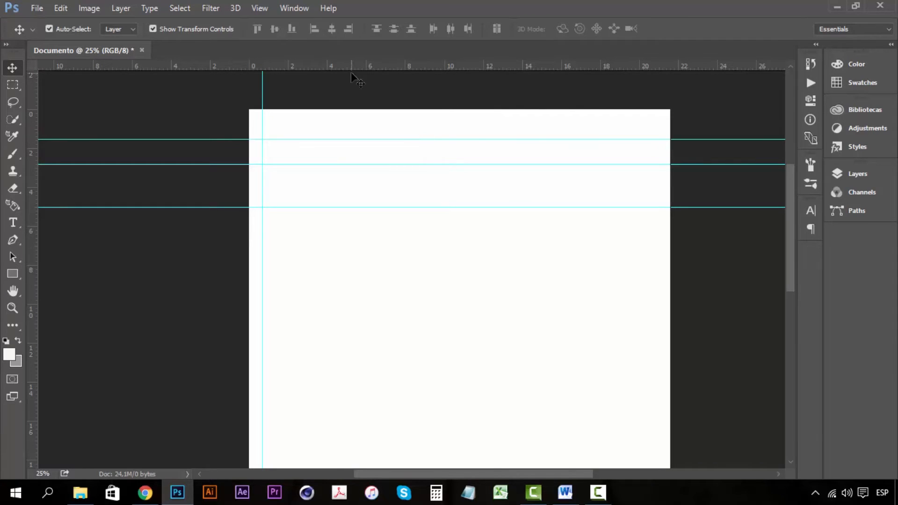
Step: Add a horizontal guide about 1 cm below the page's top edge and a vertical guide about 19.7 cm from its left edge
left_click_drag(342, 68, 428, 121)
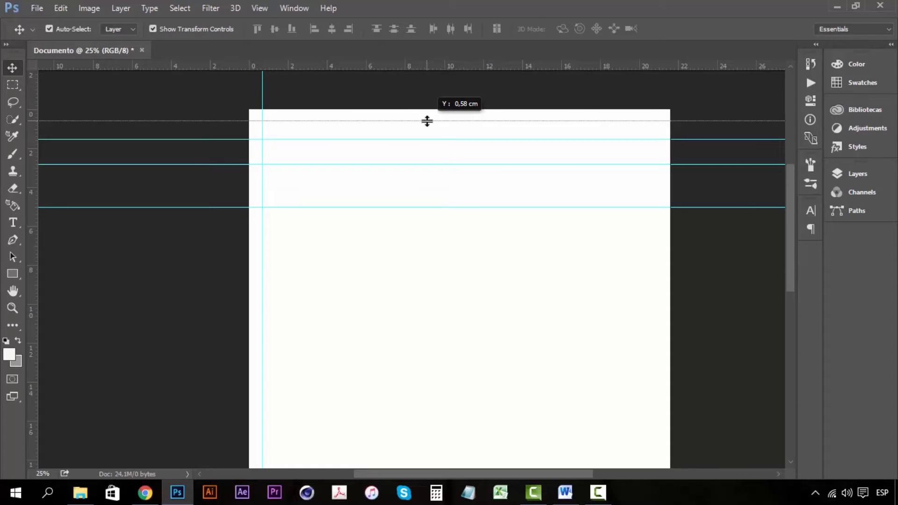
left_click_drag(426, 121, 411, 129)
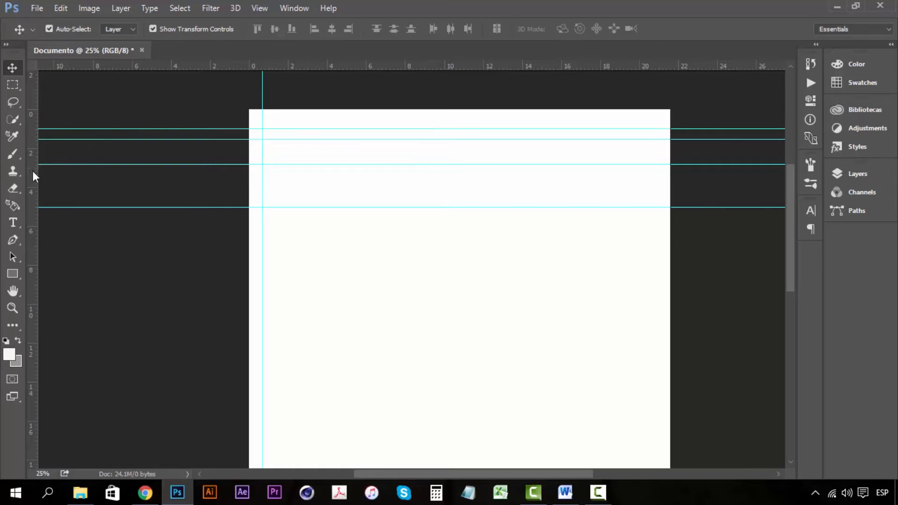
left_click_drag(32, 170, 633, 186)
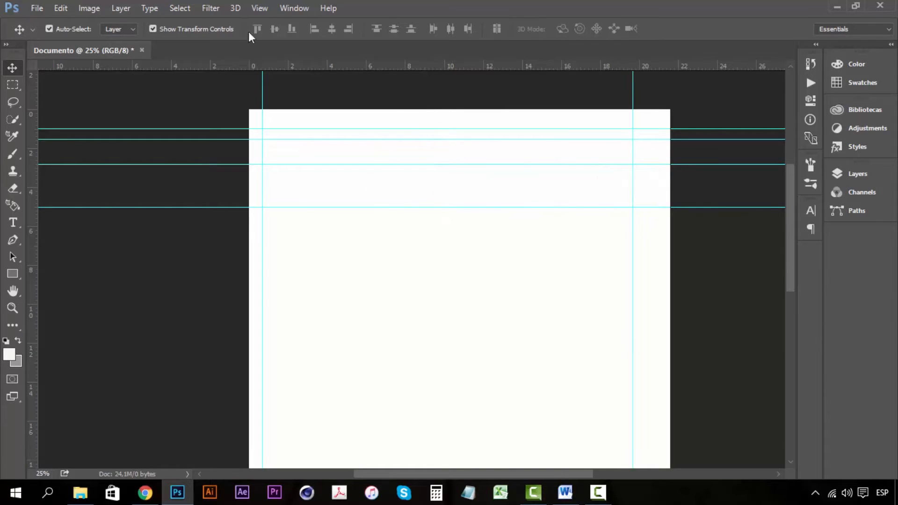
Step: Lock the guides and try to grab them on the page
left_click(260, 8)
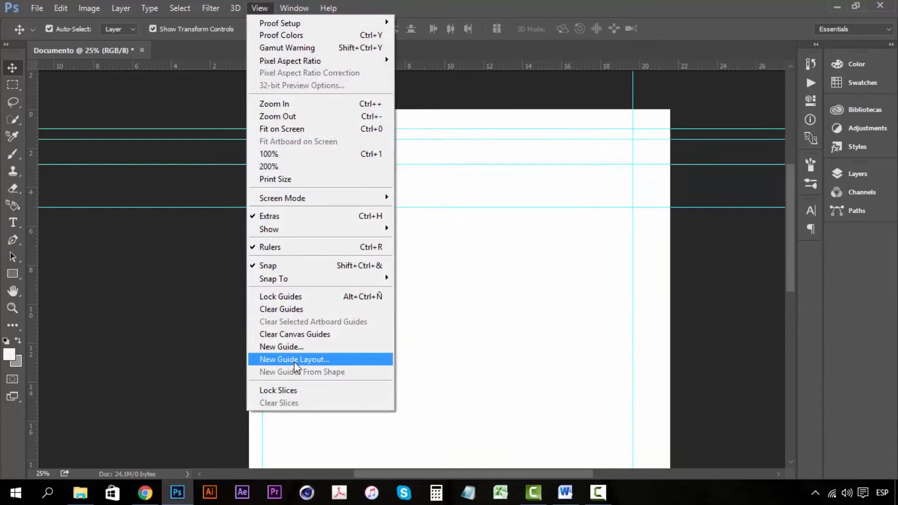
left_click(296, 299)
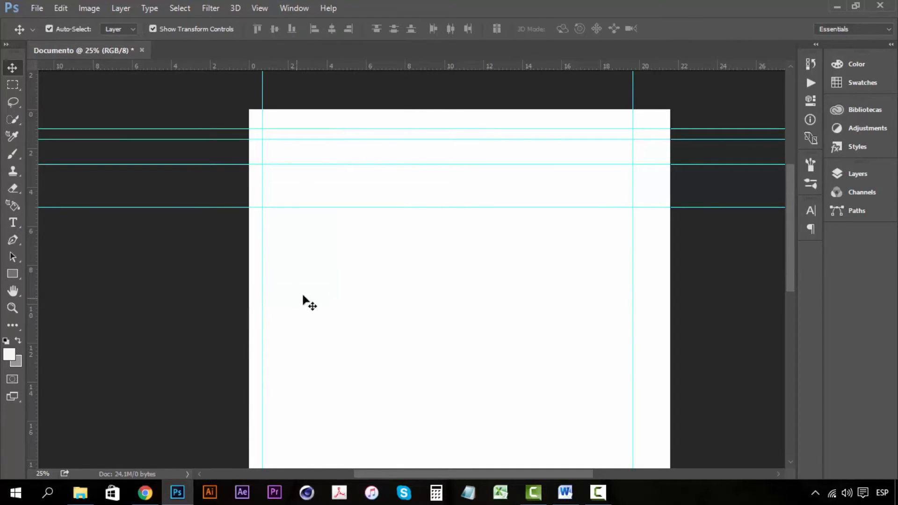
left_click(325, 120)
left_click(449, 196)
Step: Unlock the guides and clear all of them from the document
left_click(250, 8)
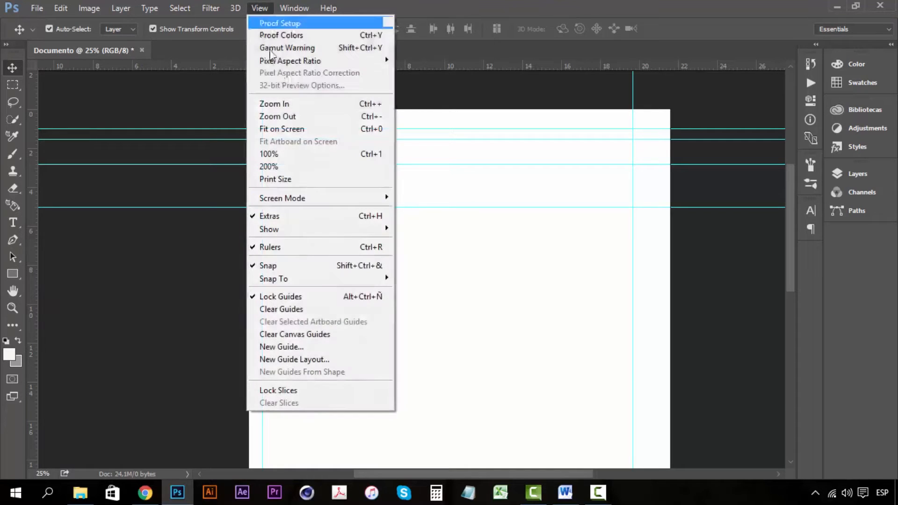
left_click(321, 297)
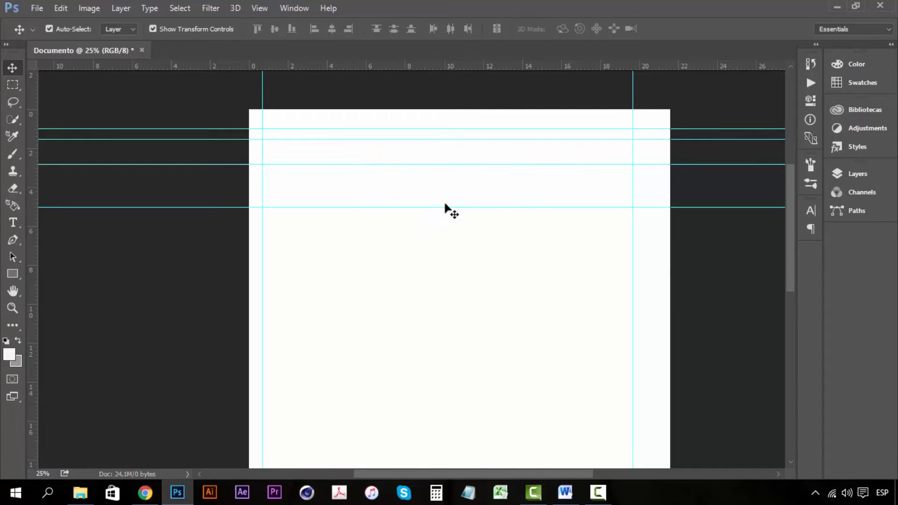
left_click(258, 9)
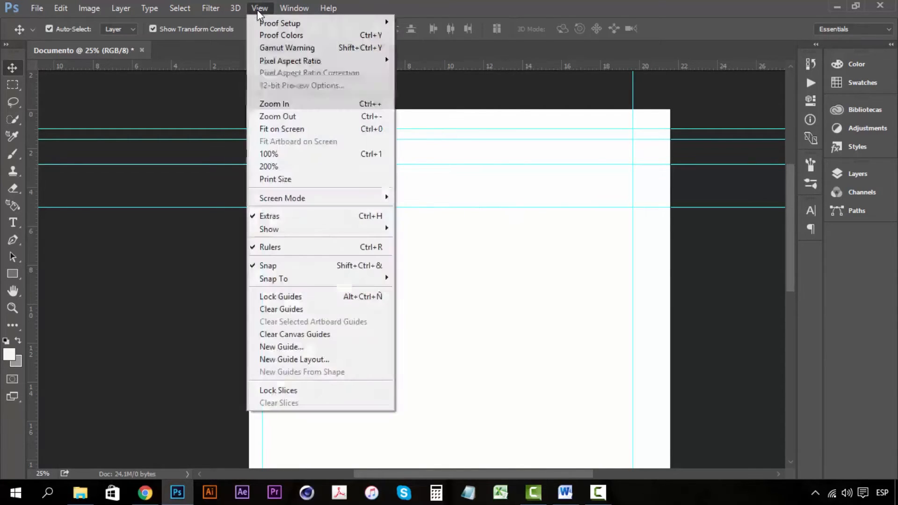
left_click(293, 310)
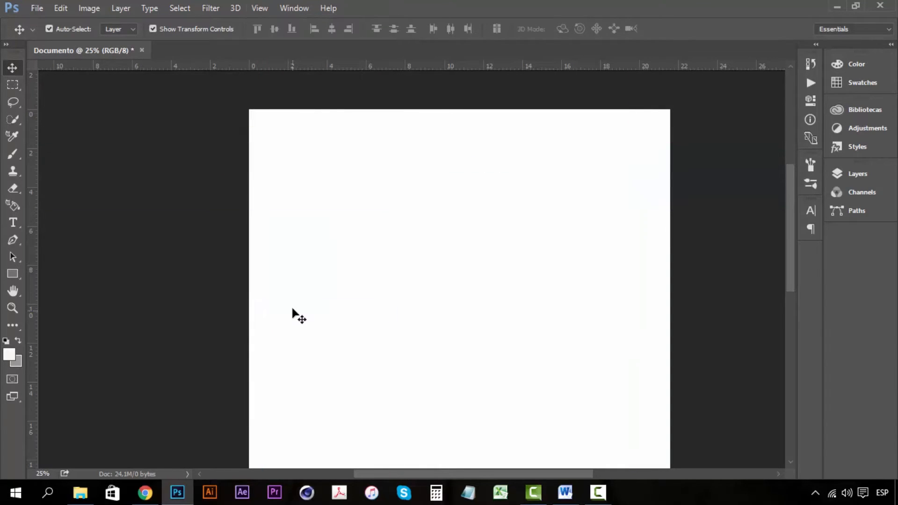
Step: Create a horizontal guide with New Guide, positioned about 17 cm below the page's top edge
left_click(260, 9)
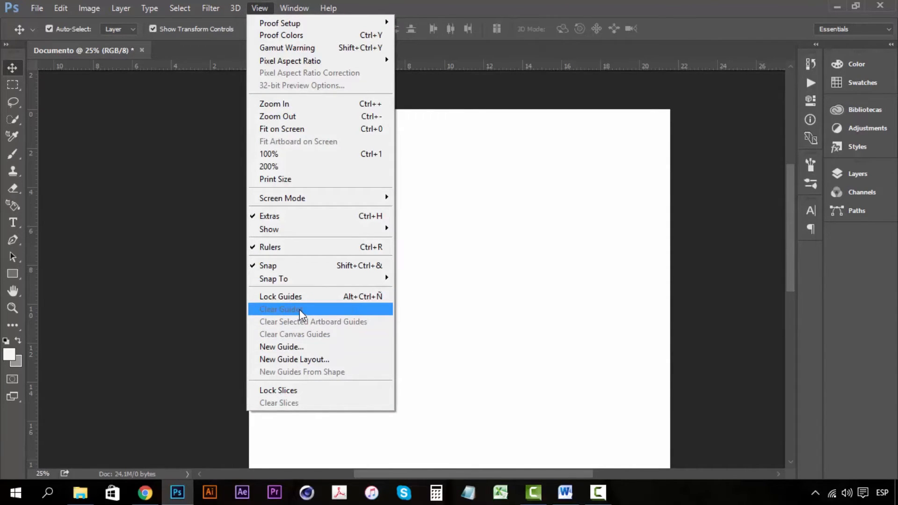
left_click(291, 346)
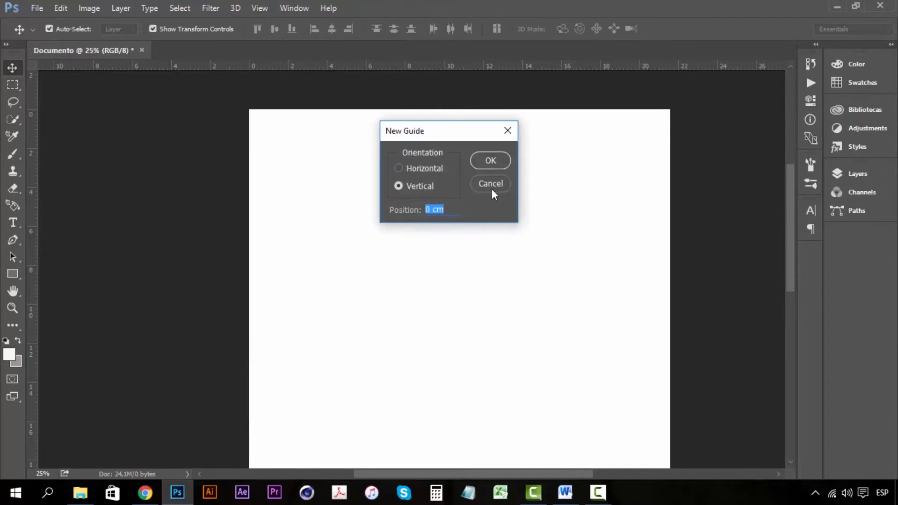
left_click(408, 171)
left_click(498, 155)
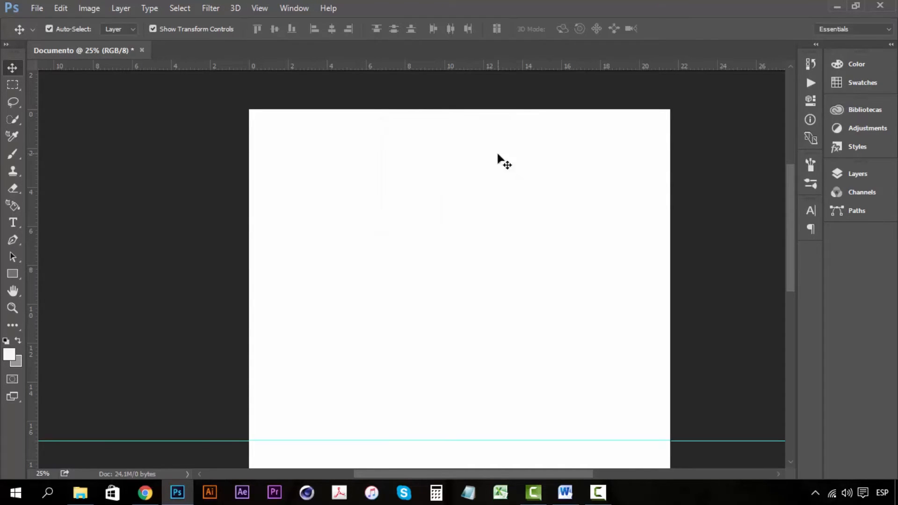
Step: Move the horizontal guide up to about 3 cm below the page's top edge
left_click_drag(487, 345, 461, 206)
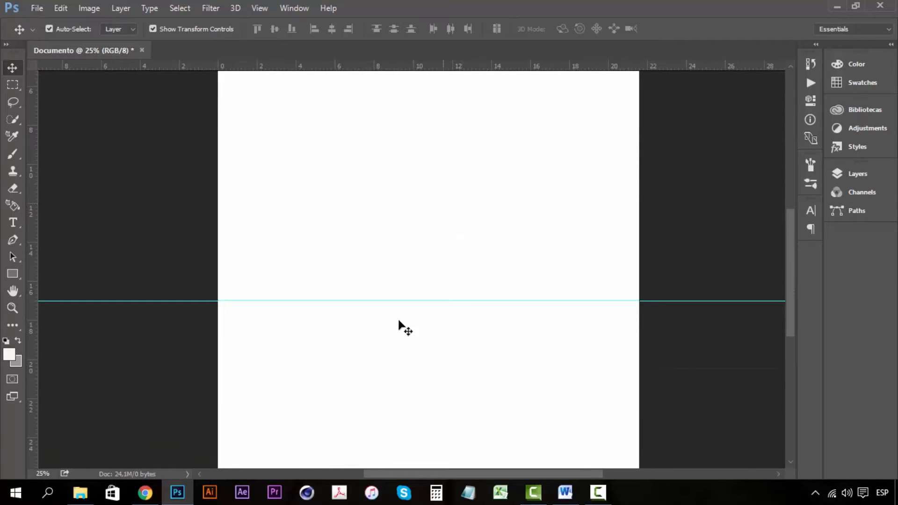
left_click_drag(359, 315, 283, 301)
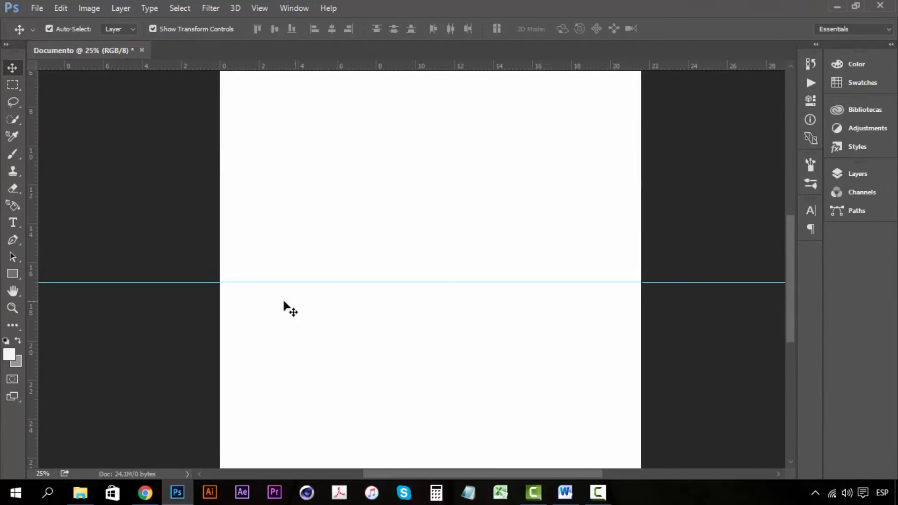
left_click(413, 283, "alt")
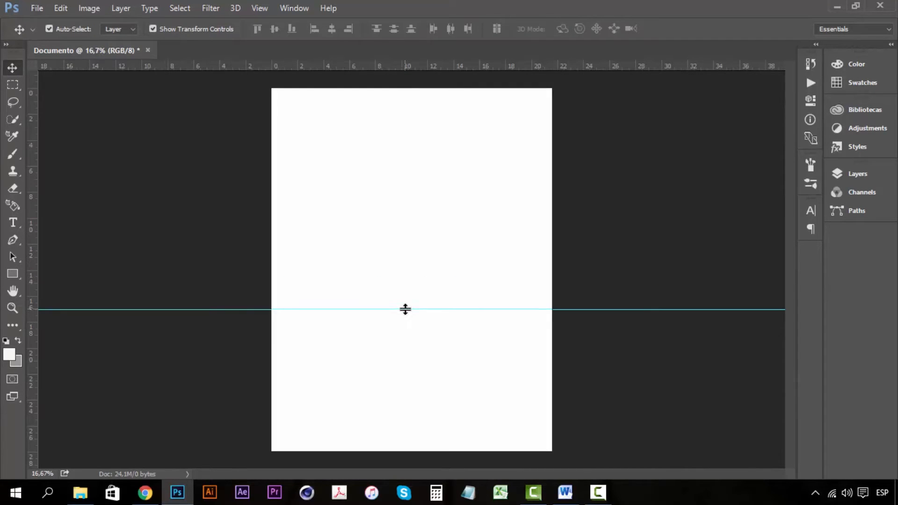
left_click_drag(405, 309, 375, 127)
Step: Shift the ruler origin about 1 cm right and 1.5 cm below the page's top-left corner and remove the horizontal guide
left_click_drag(31, 68, 285, 107)
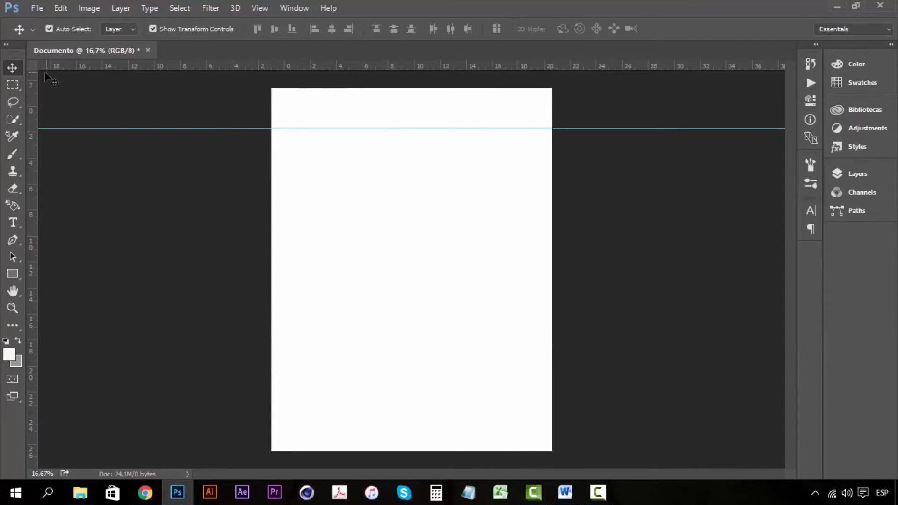
left_click_drag(275, 128, 292, 19)
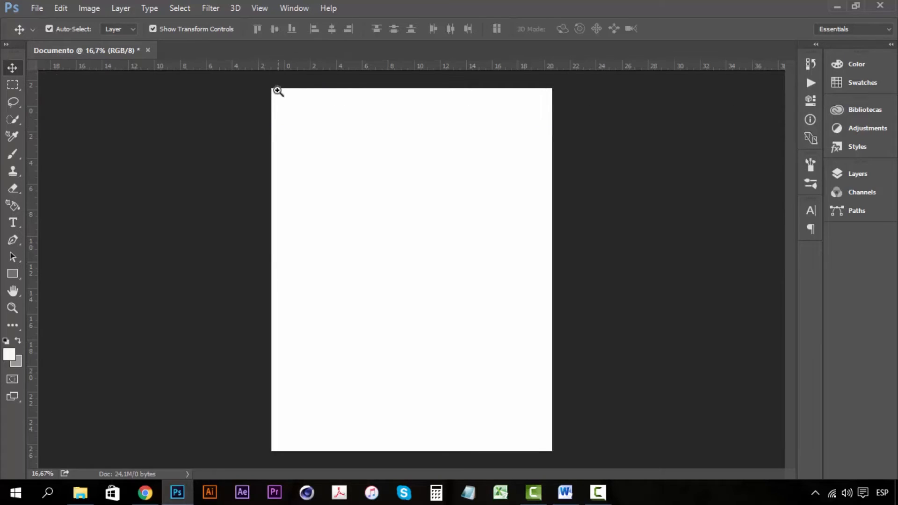
key("z")
left_click(278, 123)
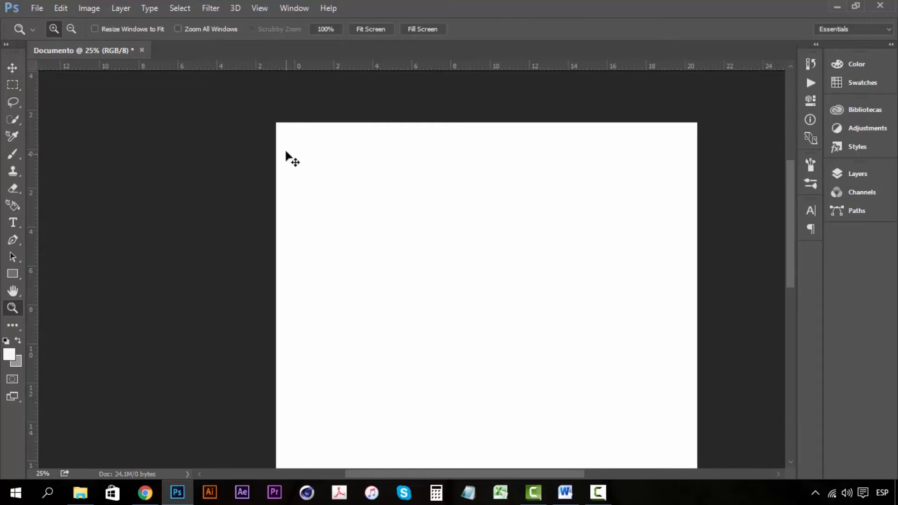
Step: Undo the last guide changes, and remove the restored horizontal guide by pulling it off the canvas
key("ctrl+z")
key("ctrl+z")
key("ctrl+alt+z")
key("ctrl+alt+z")
key("v")
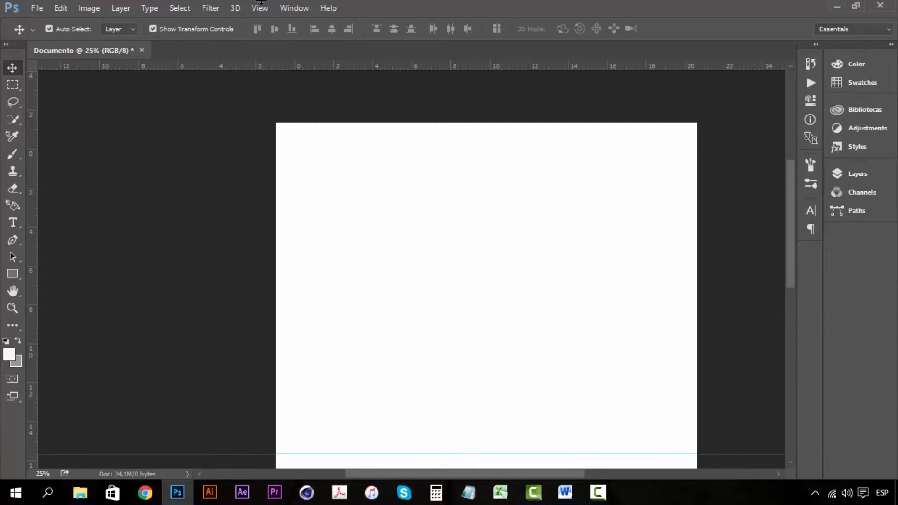
left_click_drag(261, 2, 261, 4)
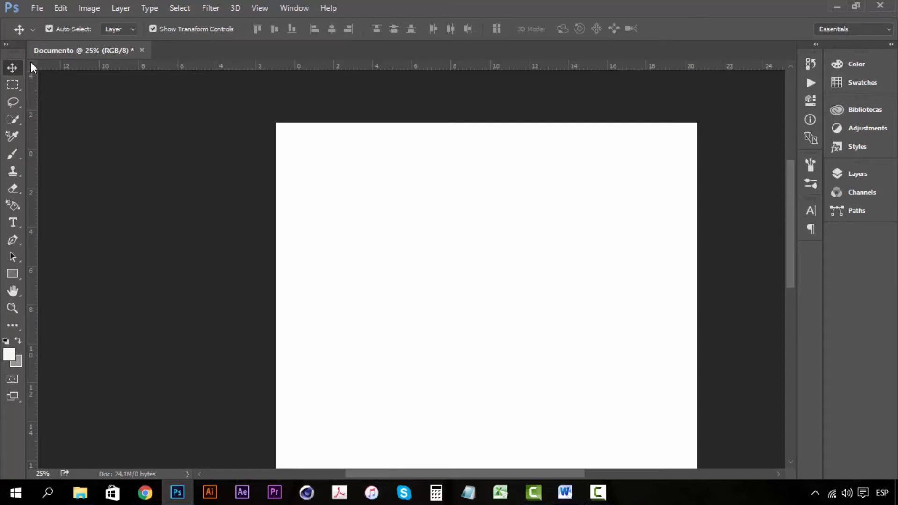
Step: Move the ruler origin near the page's horizontal centre, and realign it with the page's top-left corner
left_click_drag(32, 61, 482, 296)
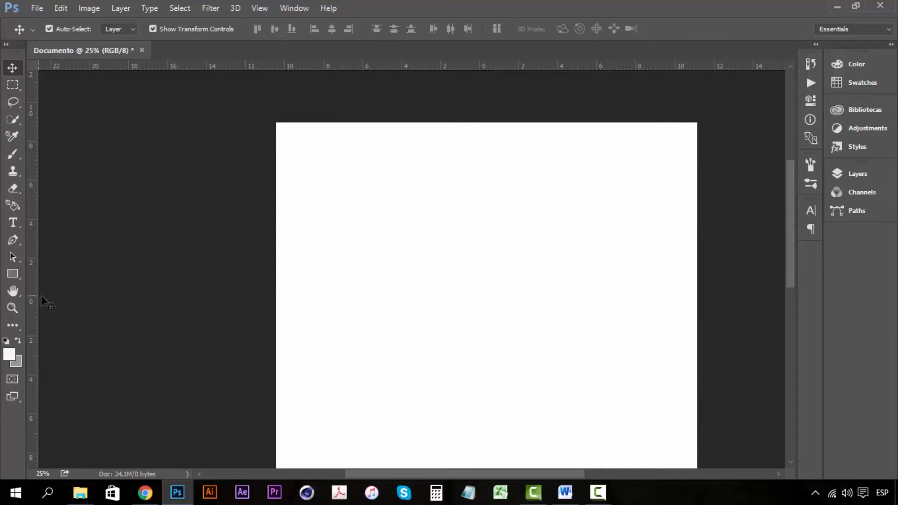
left_click_drag(29, 64, 275, 122)
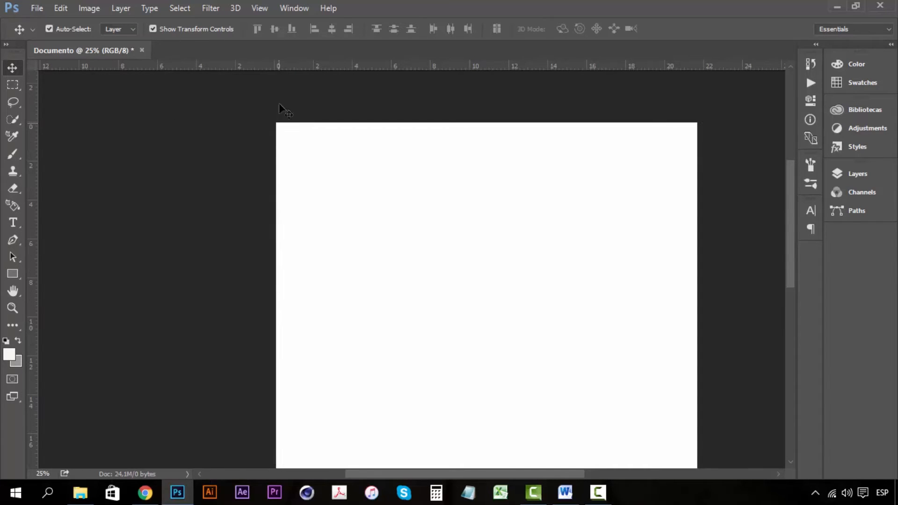
key("z")
left_click(463, 296, "alt")
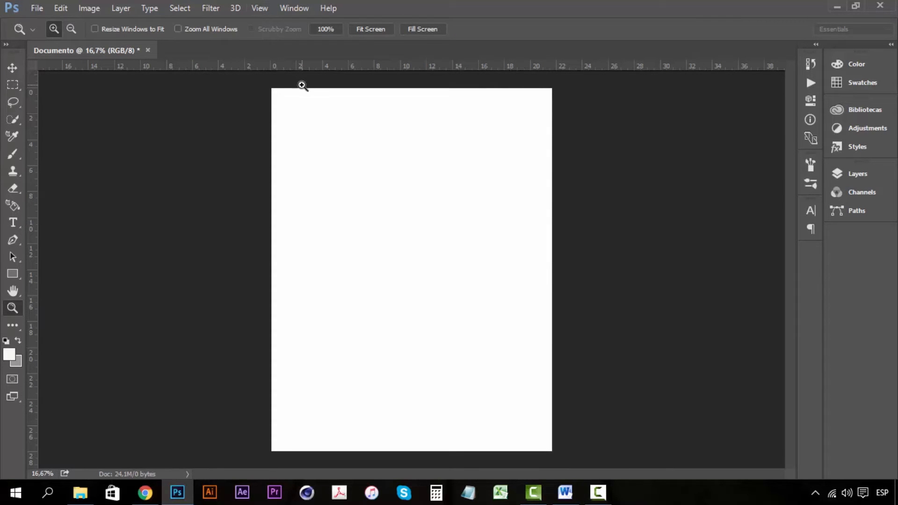
Step: Choose Standard Screen Mode as the screen mode
left_click(259, 10)
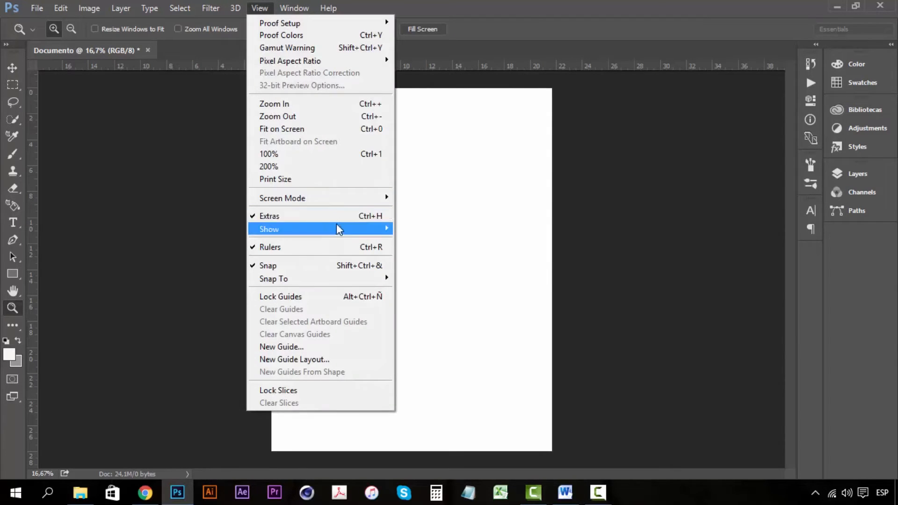
mouse_move(354, 203)
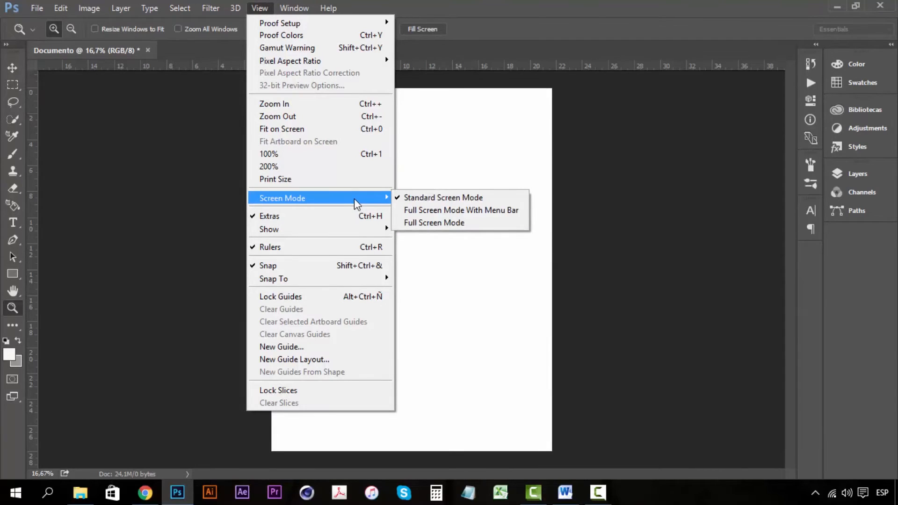
left_click(468, 197)
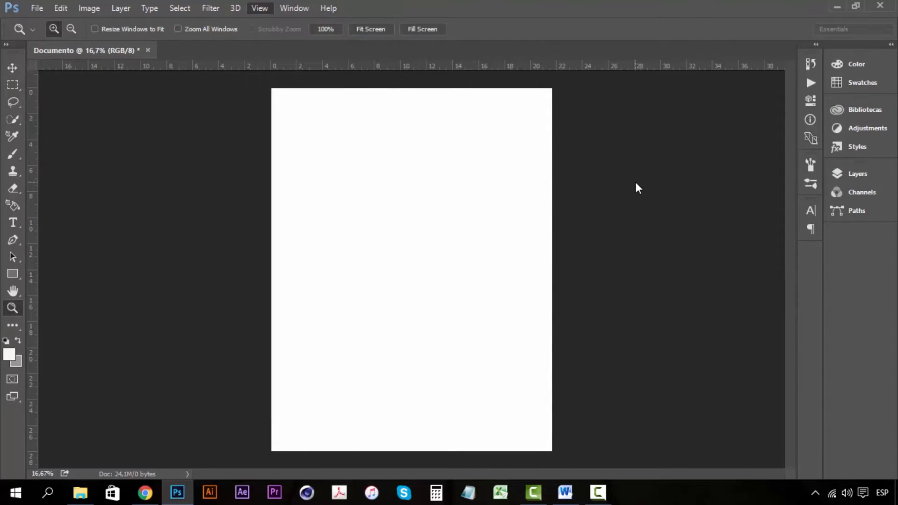
left_click(433, 195)
key("v")
left_click_drag(439, 203, 442, 281)
Step: Switch the screen mode to Full Screen Mode With Menu Bar and move the page around the workspace
left_click(253, 7)
left_click(252, 7)
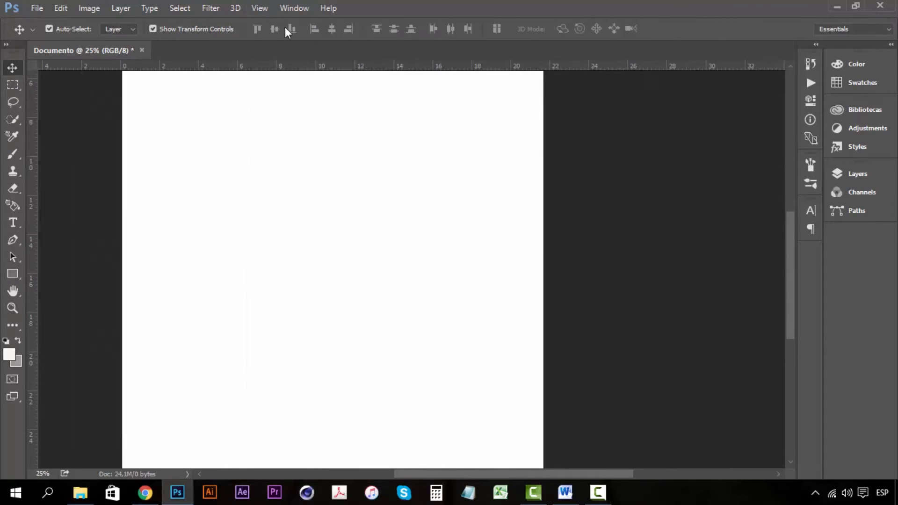
left_click(263, 8)
mouse_move(374, 198)
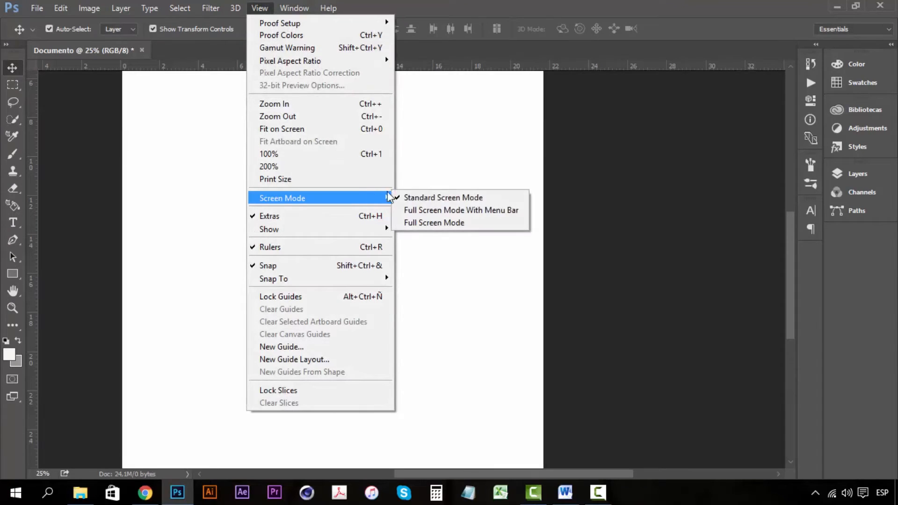
left_click(466, 209)
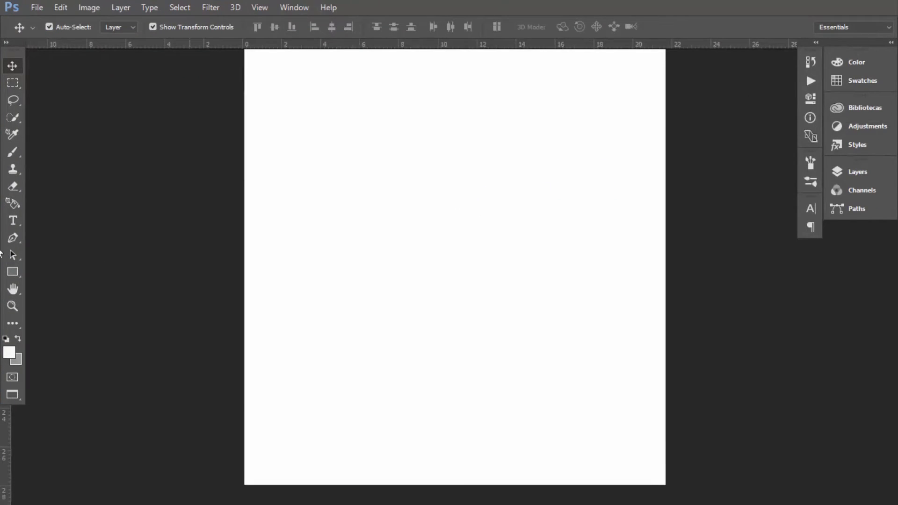
left_click_drag(409, 167, 296, 142)
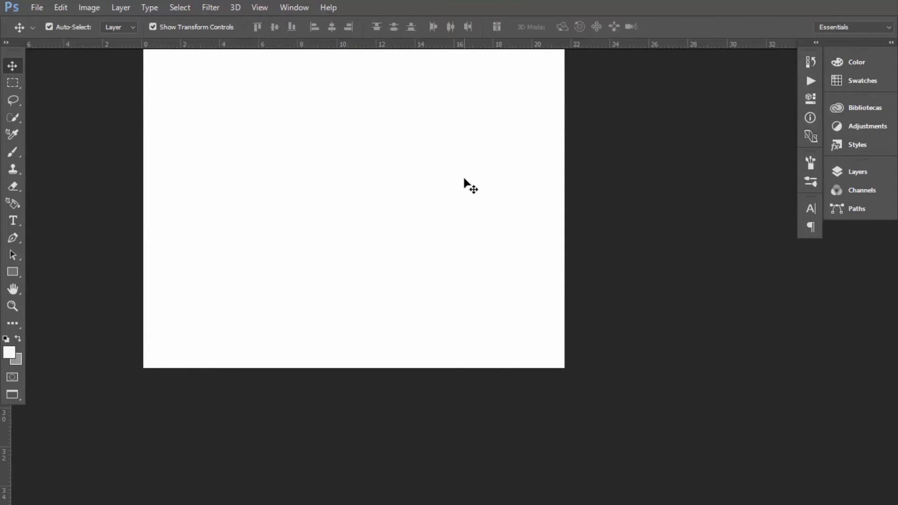
left_click_drag(433, 179, 480, 217)
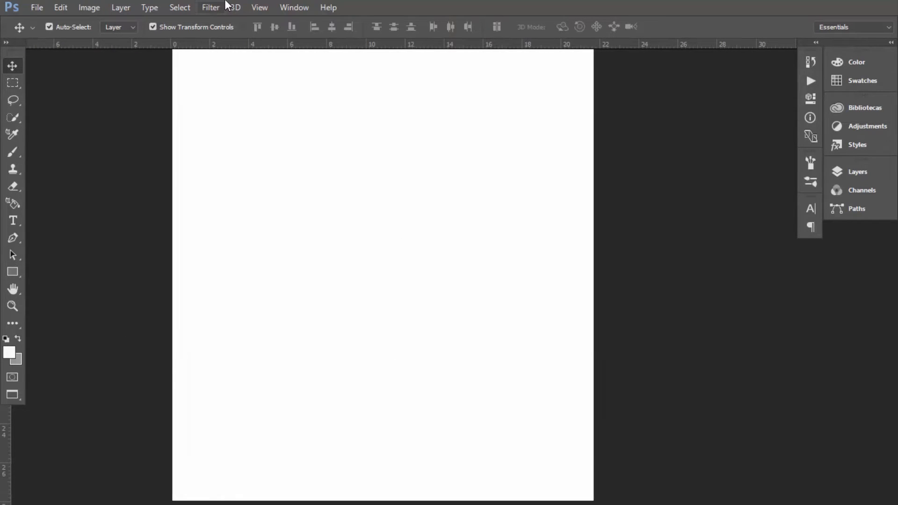
Step: Switch the screen mode to Full Screen Mode, confirm the message, and hide the rulers
left_click(258, 7)
mouse_move(364, 198)
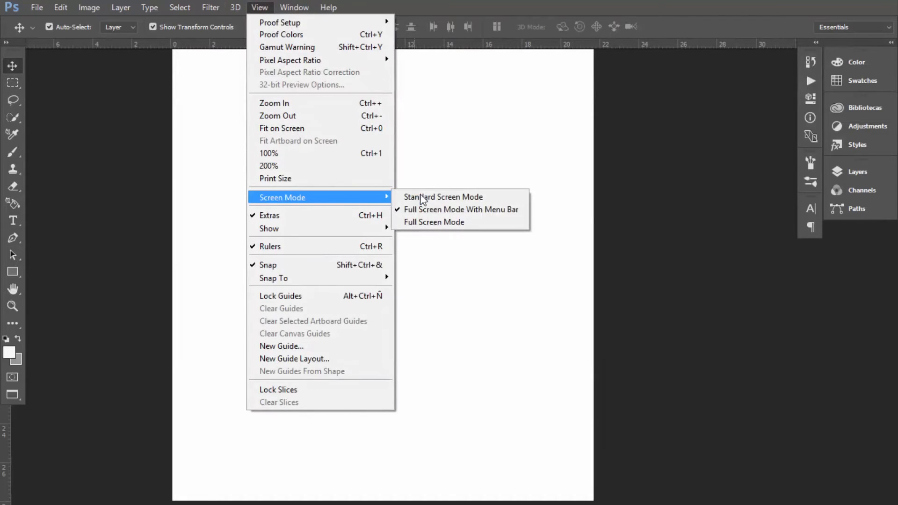
left_click(429, 226)
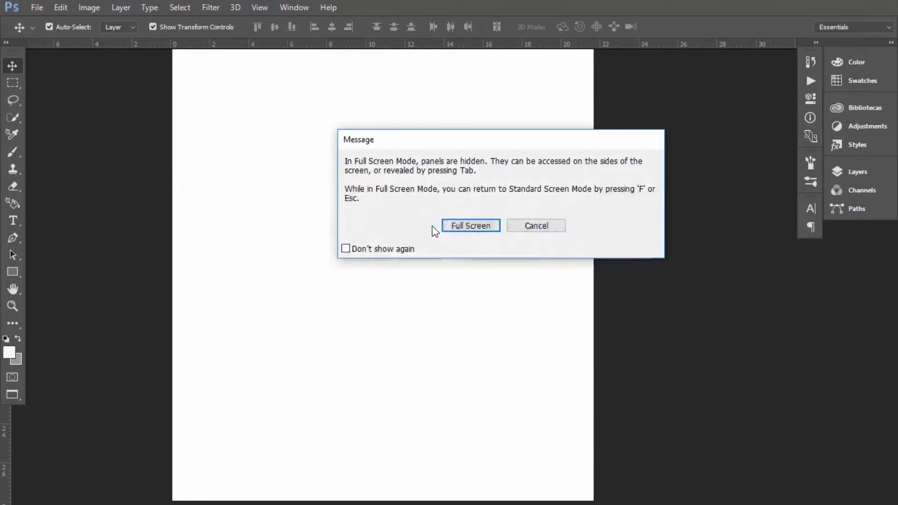
left_click(468, 226)
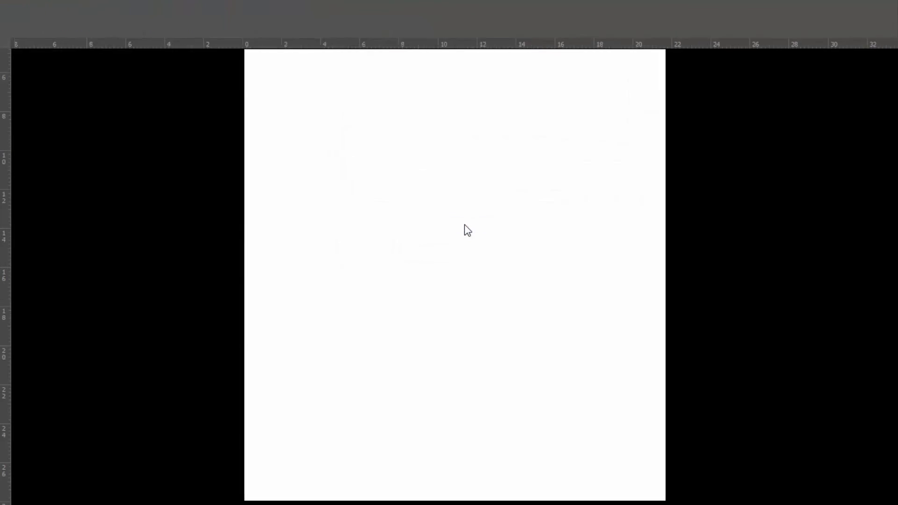
key("ctrl+r")
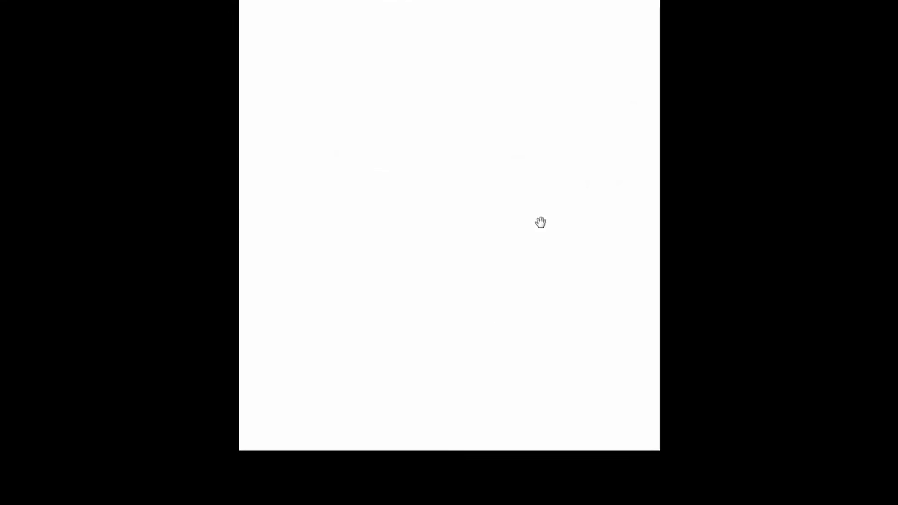
Step: Reposition the page in Full Screen Mode and return to Standard Screen Mode
left_click_drag(539, 223, 505, 286)
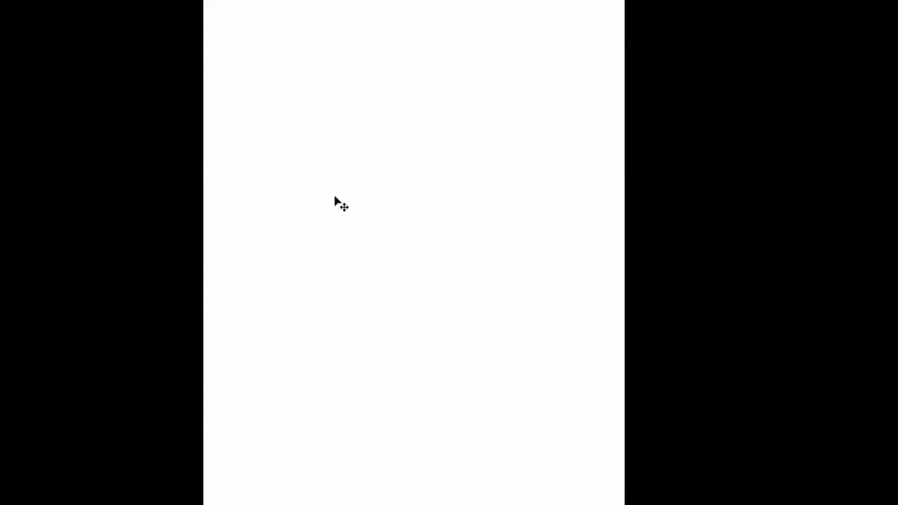
key("f")
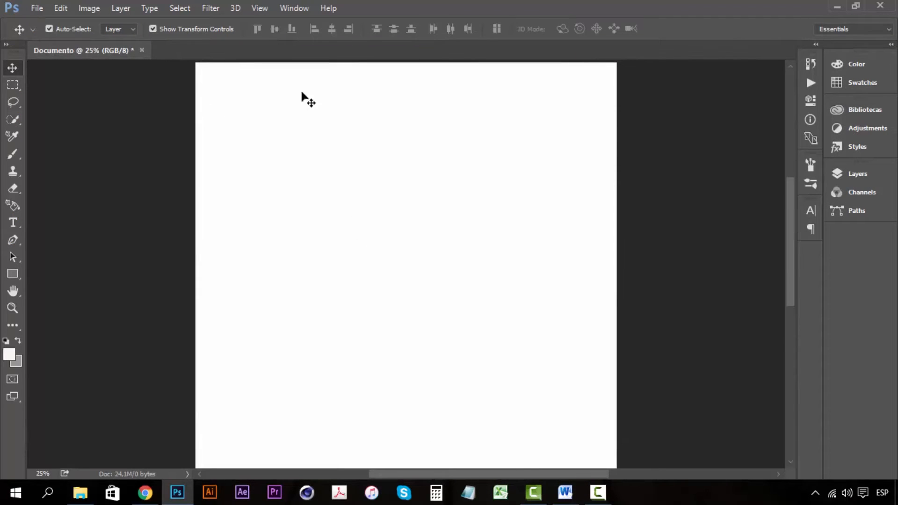
left_click(253, 8)
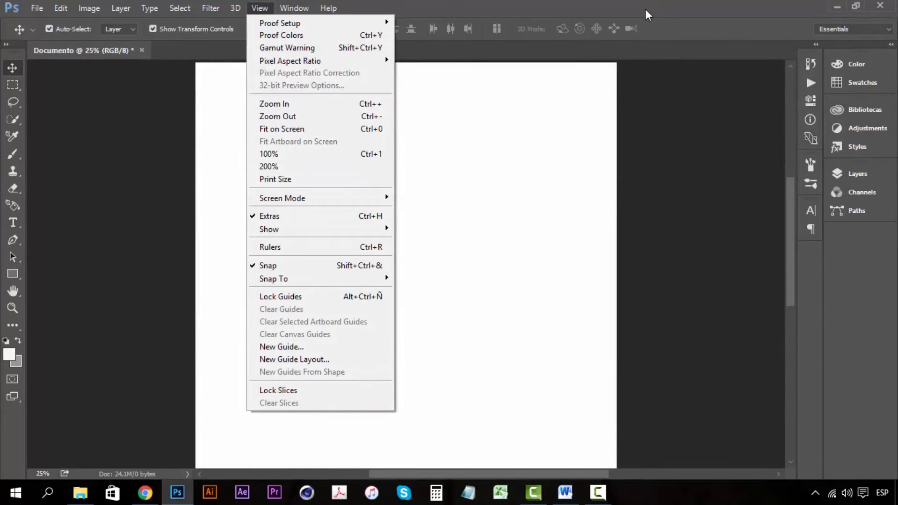
left_click(528, 270)
Step: Cycle through Full Screen Mode With Menu Bar and Full Screen Mode back to Standard Screen Mode
key("f")
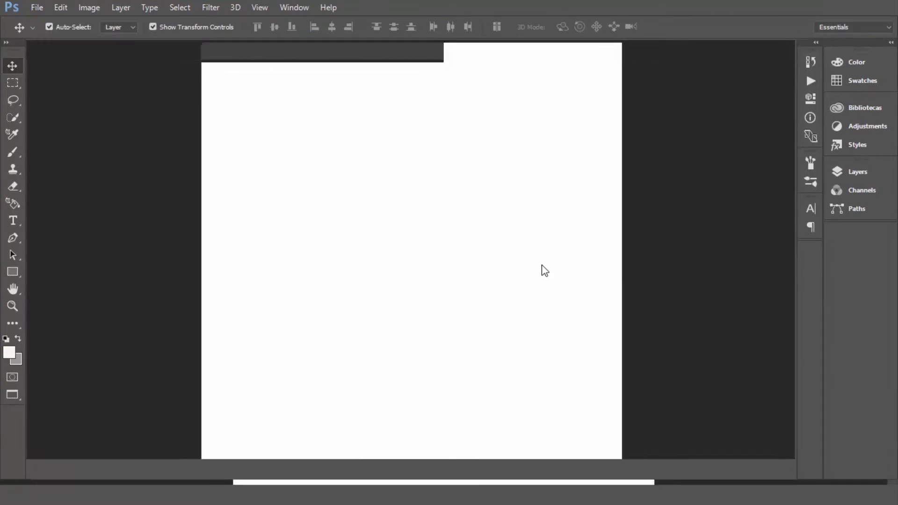
key("f")
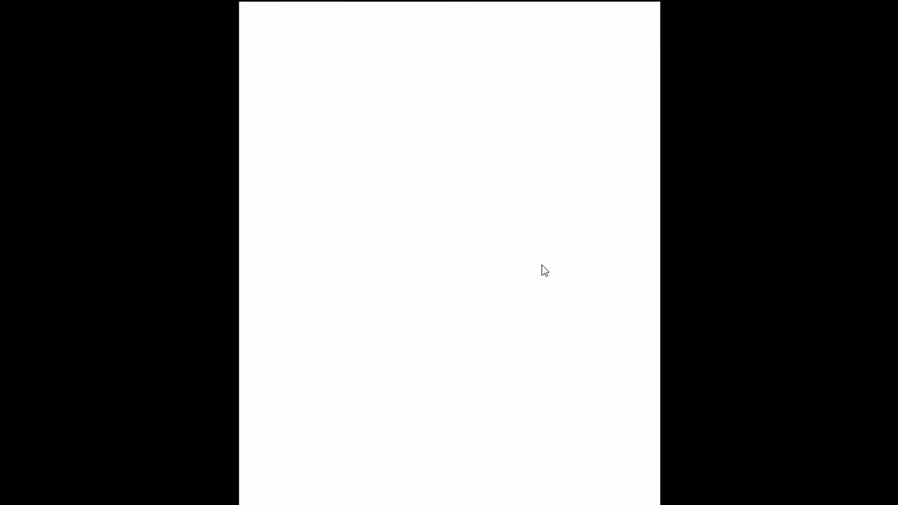
key("f")
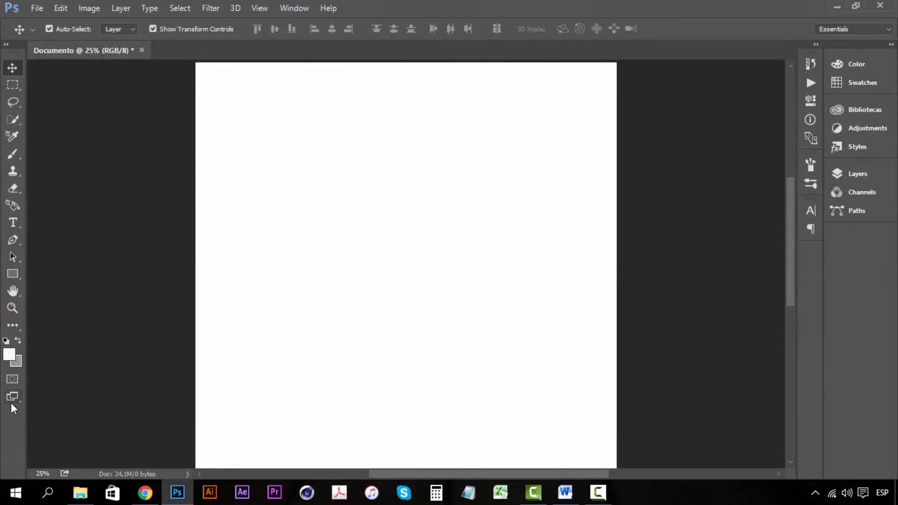
Step: Cycle the screen modes to Full Screen Mode and back to Standard Screen Mode twice, confirming the full-screen message
left_click(16, 400)
left_click(16, 397)
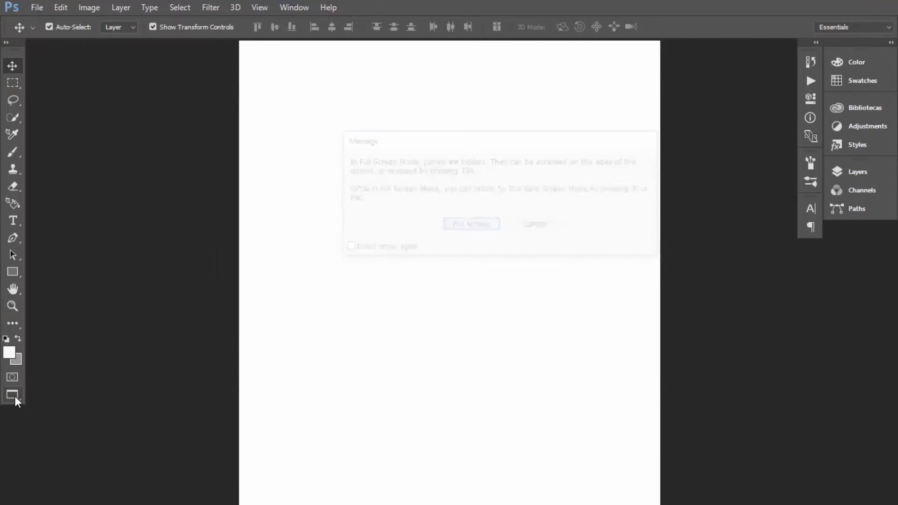
left_click(480, 225)
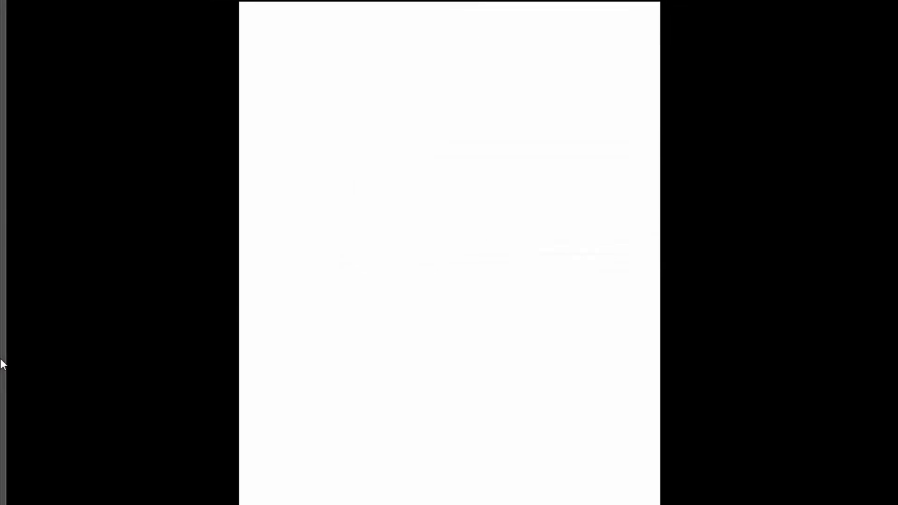
key("f")
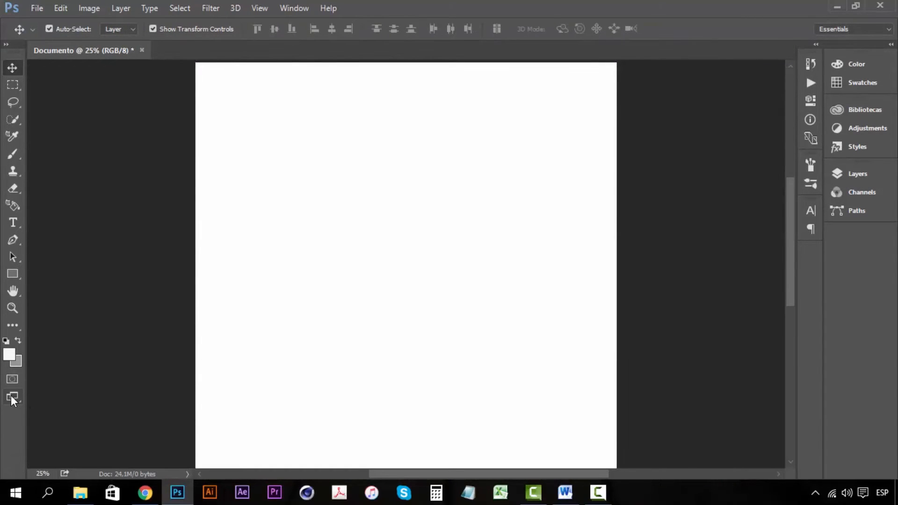
left_click(12, 398)
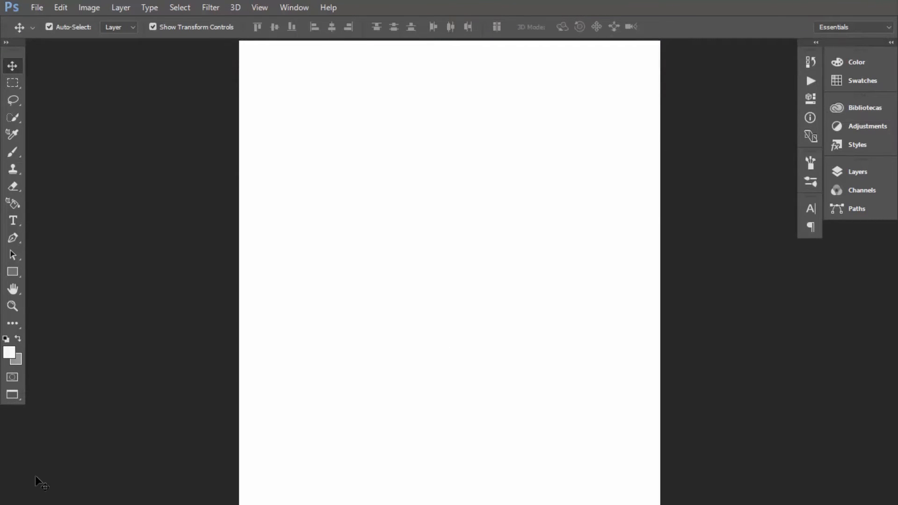
left_click(12, 396)
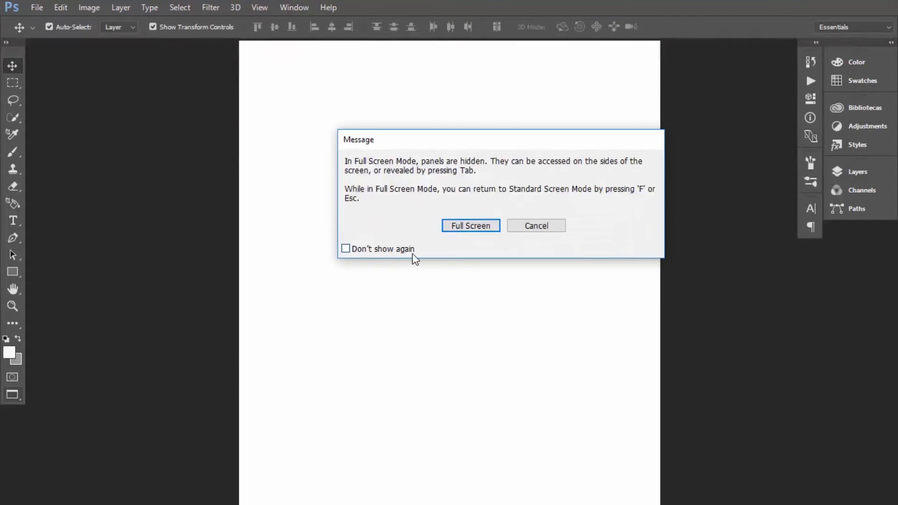
left_click(456, 228)
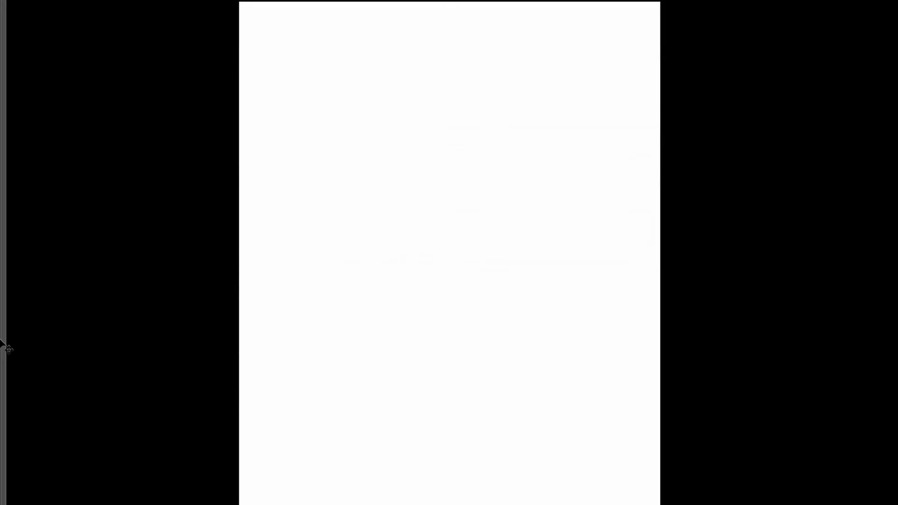
left_click(12, 356)
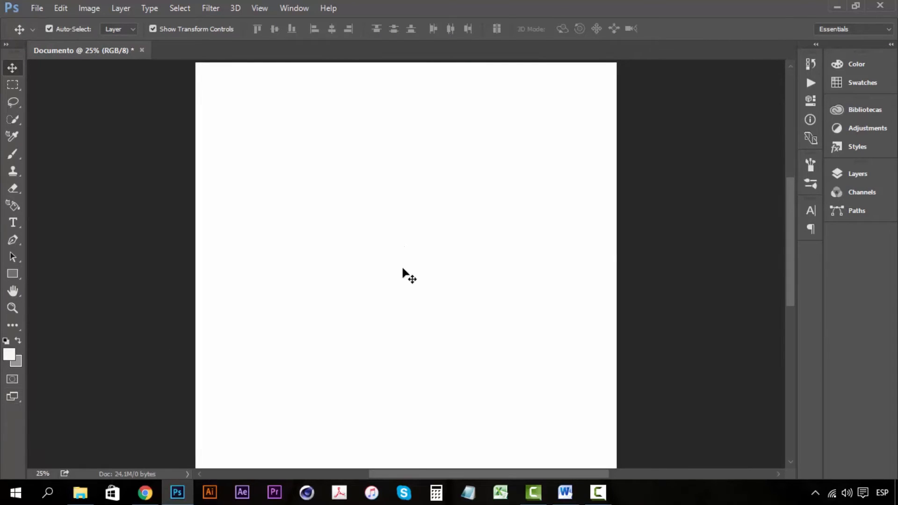
Step: Examine how far the page can be panned and scrolled within the document window in Standard Screen Mode
left_click_drag(403, 269, 528, 254)
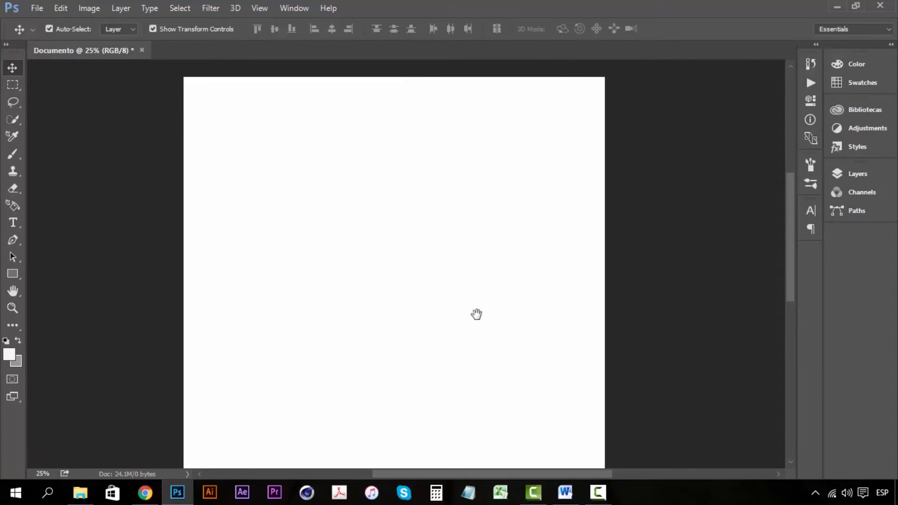
left_click_drag(477, 313, 594, 225)
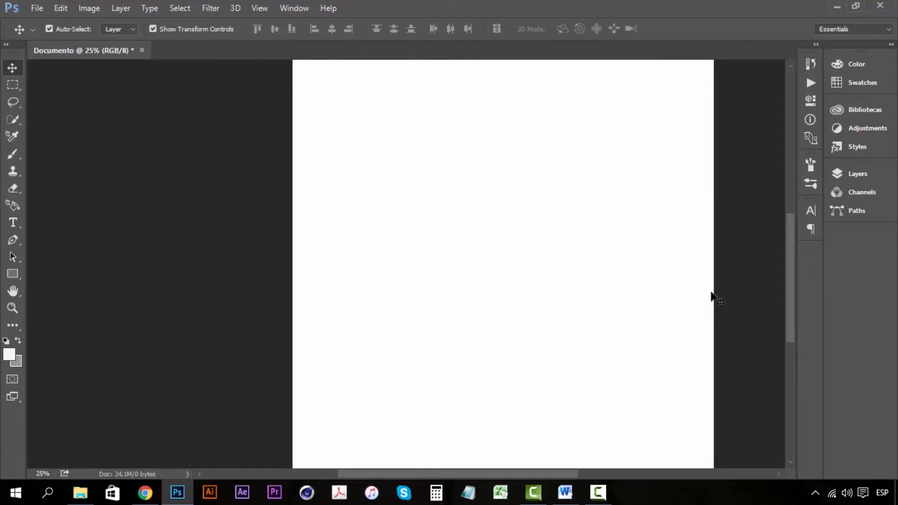
mouse_move(792, 240)
left_mouse_down()
mouse_move(792, 100)
mouse_move(792, 254)
left_mouse_up()
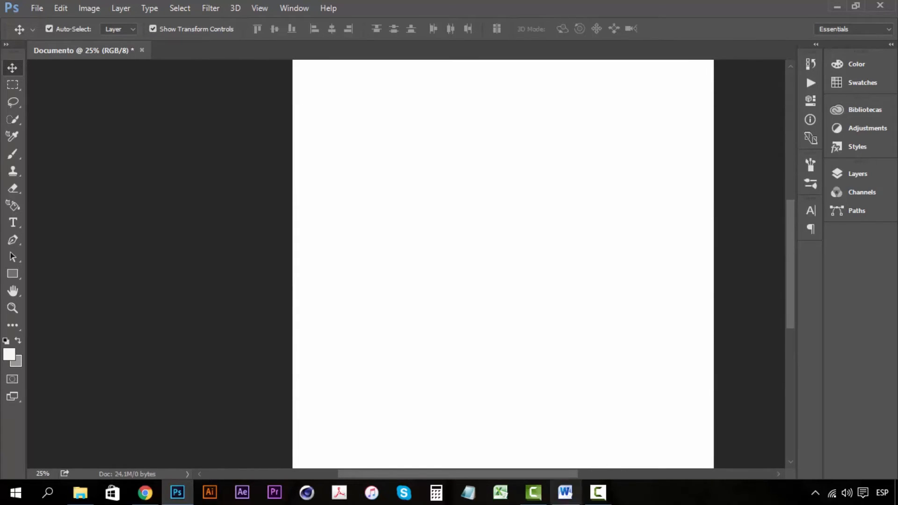
left_click_drag(526, 475, 609, 472)
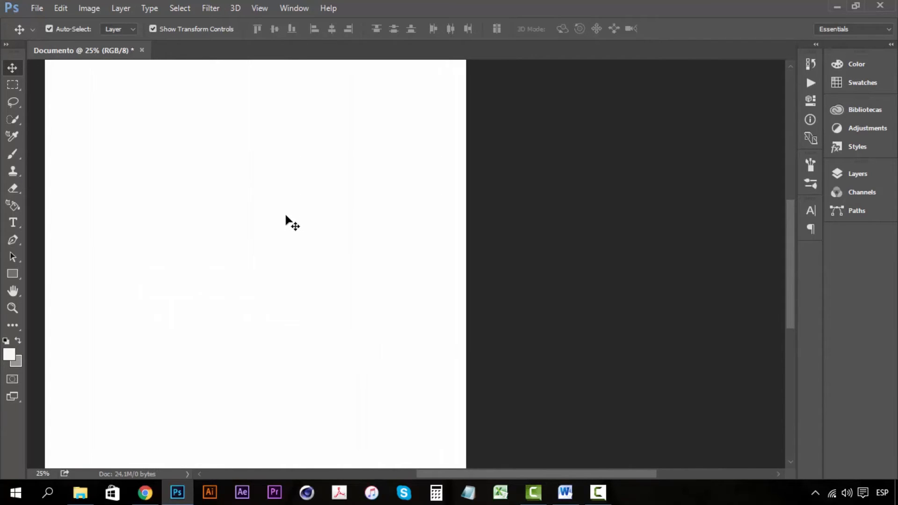
left_click_drag(206, 213, 304, 229)
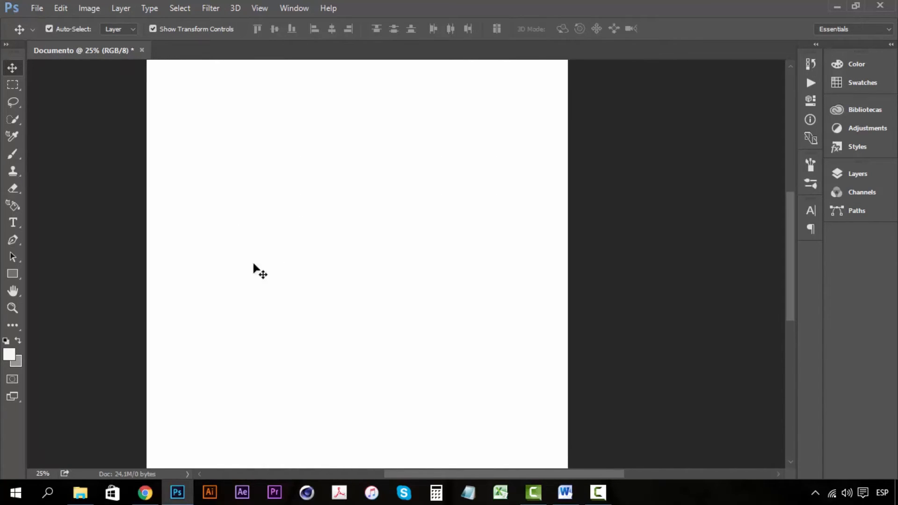
left_click_drag(356, 238, 380, 310)
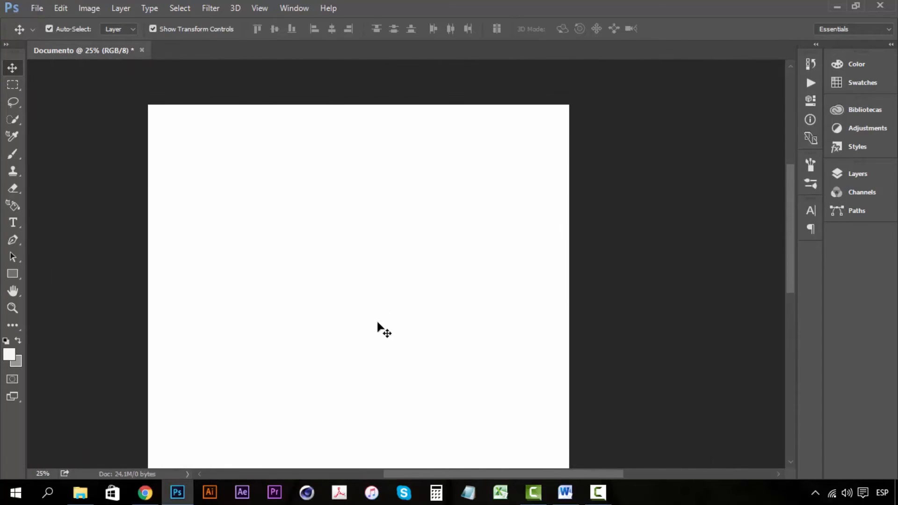
Step: Switch to Full Screen Mode With Menu Bar and move the page freely around the workspace
key("f")
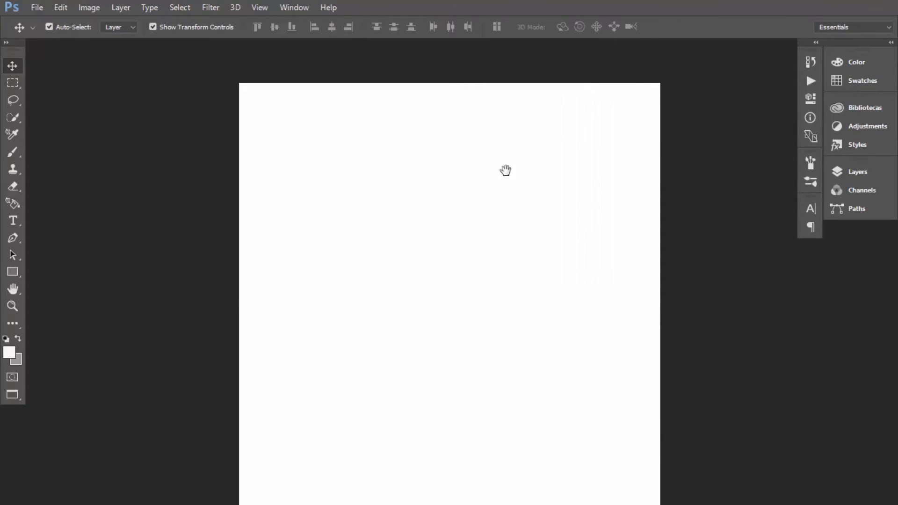
left_click_drag(511, 272, 377, 199)
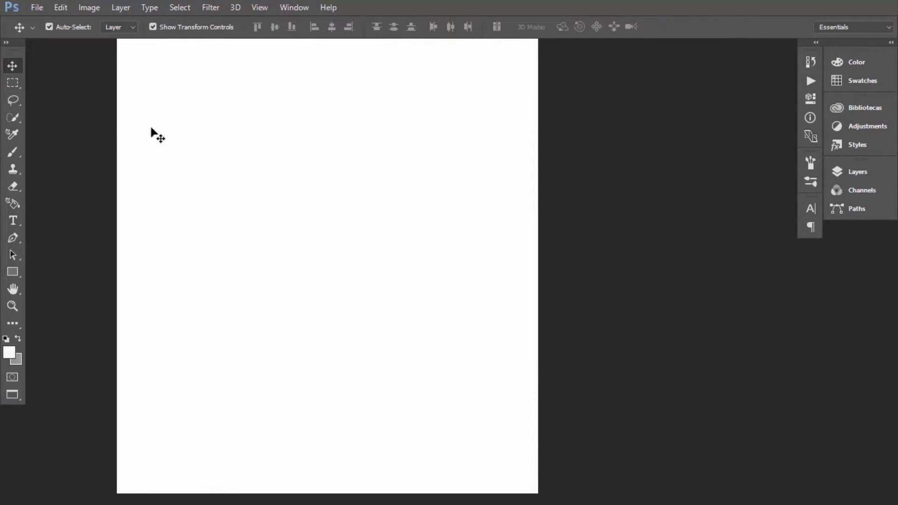
left_click_drag(266, 323, 369, 360)
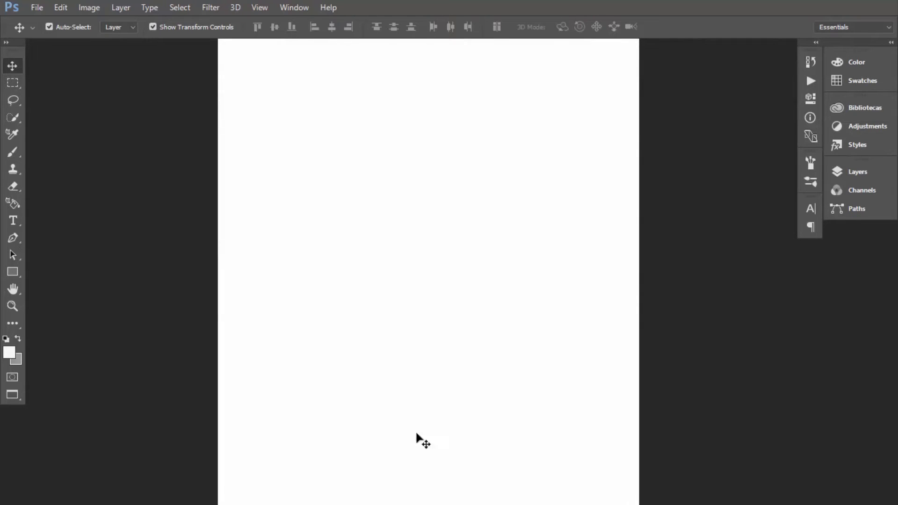
Step: Switch to Full Screen Mode and move the page around the black background
key("f")
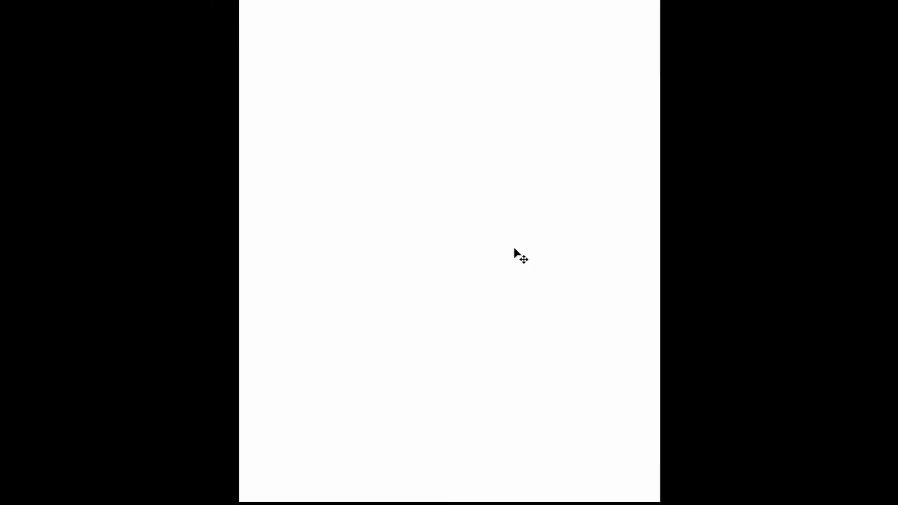
mouse_move(495, 307)
left_mouse_down()
mouse_move(479, 345)
mouse_move(497, 311)
left_mouse_up()
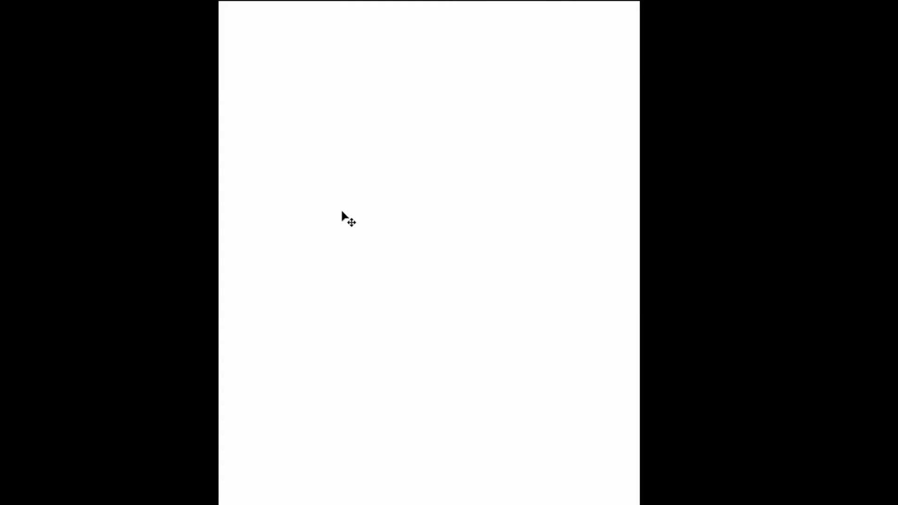
left_click_drag(341, 213, 337, 233)
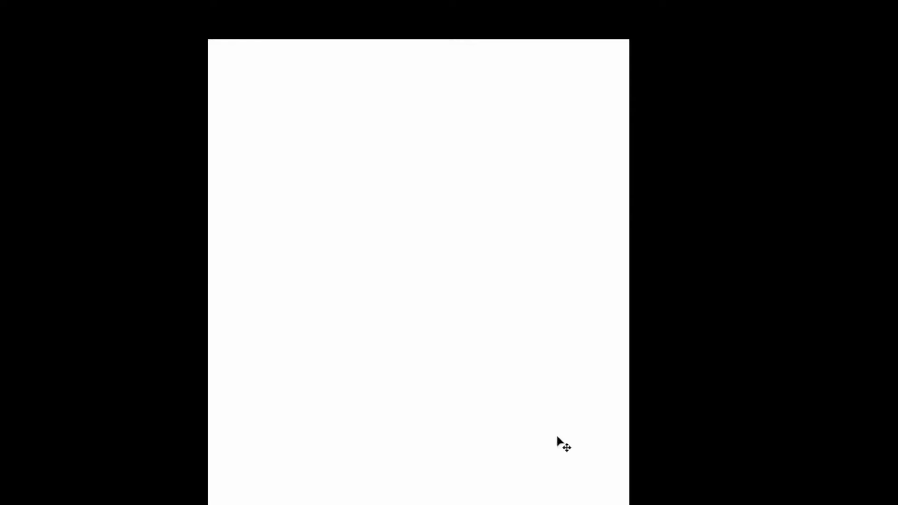
Step: Reveal the hidden panels and tools at the sides of the screen in Full Screen Mode
mouse_move(892, 42)
mouse_move(896, 211)
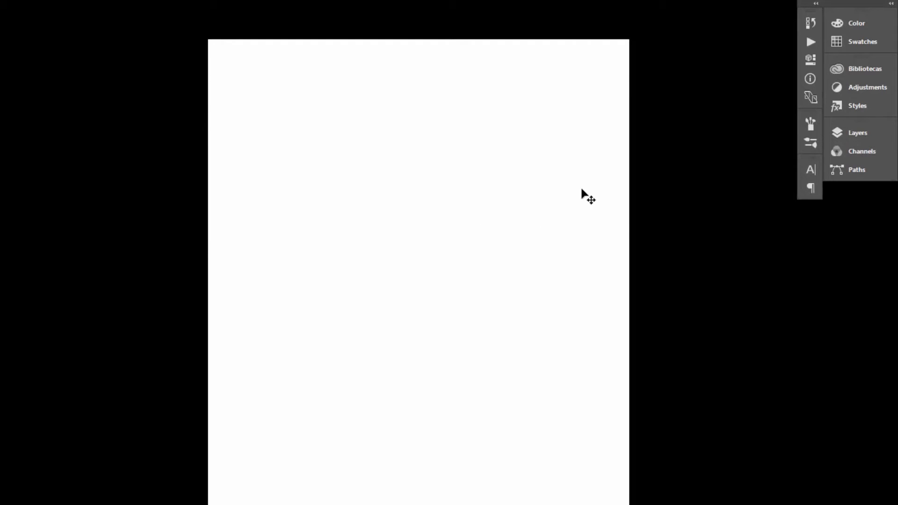
mouse_move(896, 117)
mouse_move(2, 98)
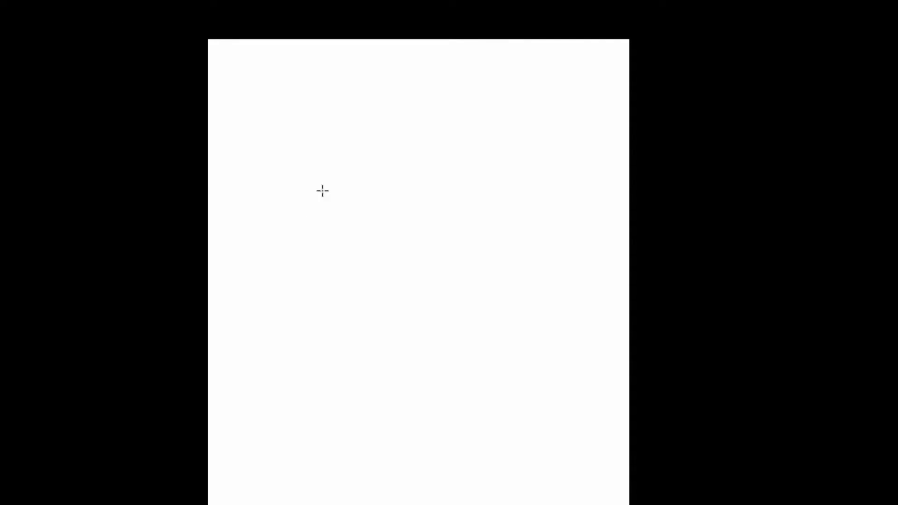
Step: Activate the Move tool, reposition the page in Full Screen Mode, and return to Standard Screen Mode
key("v")
key("space")
left_click_drag(365, 381, 385, 294)
key("f")
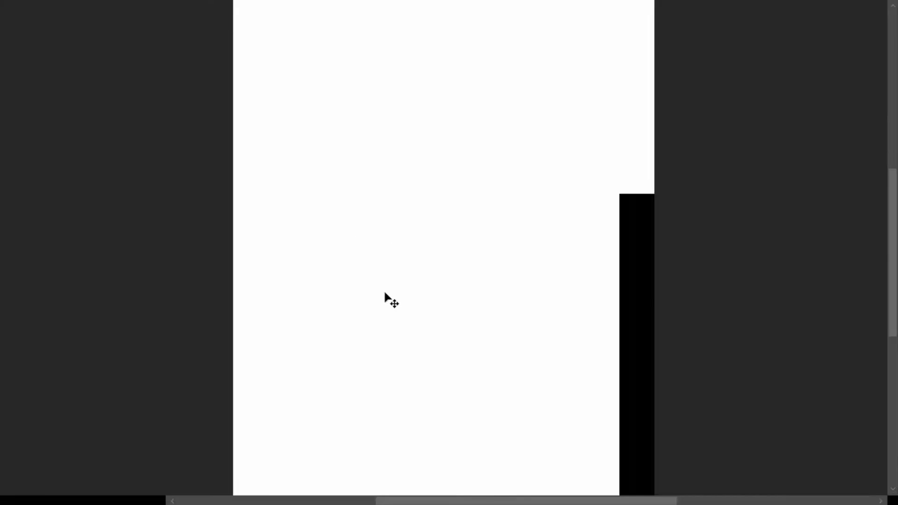
key("f")
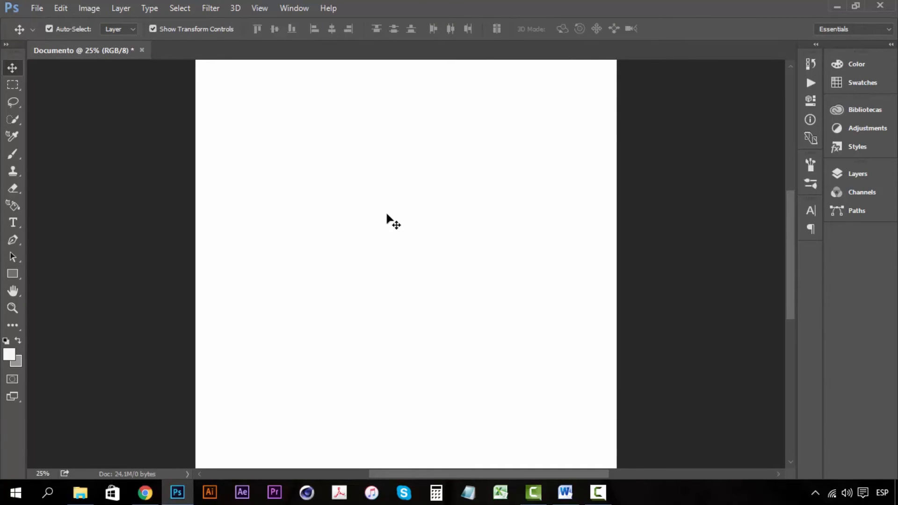
Step: Pan the page in several directions in Standard Screen Mode to examine its different areas
key("space")
left_click_drag(381, 203, 335, 182)
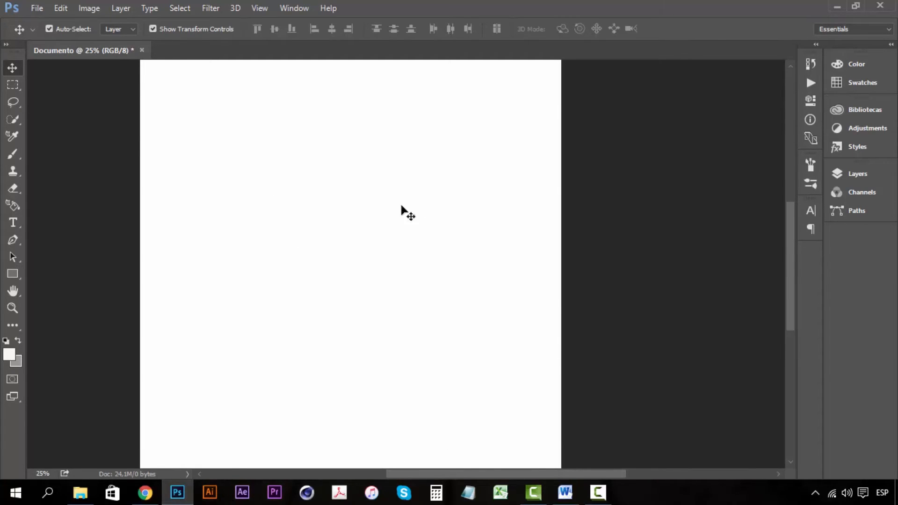
left_click_drag(355, 190, 393, 283)
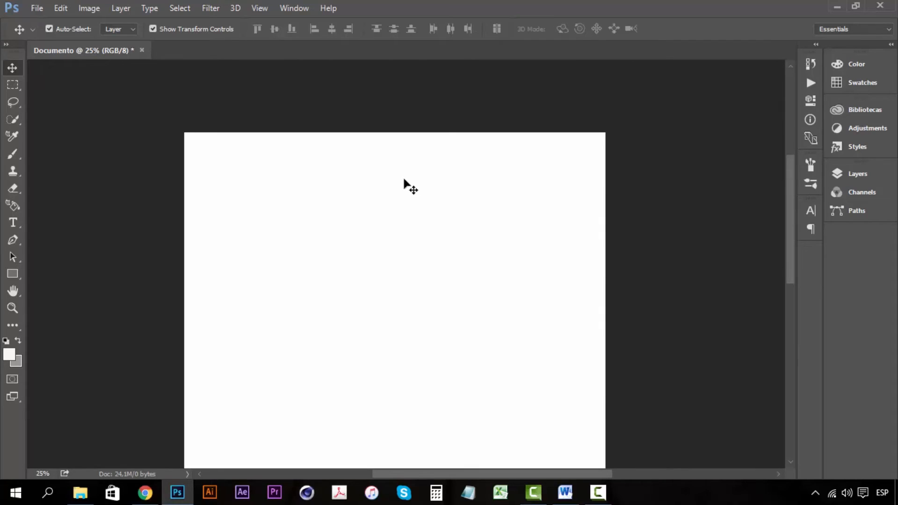
left_click_drag(403, 181, 419, 294)
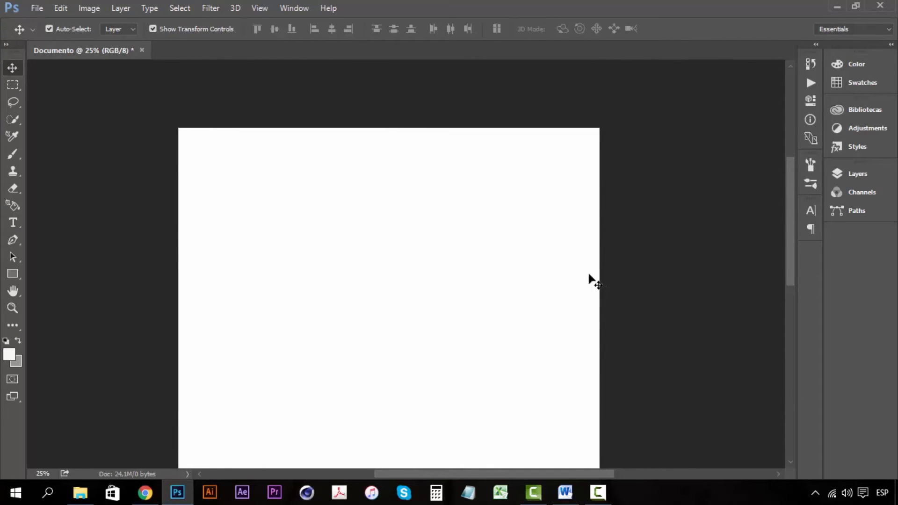
left_click_drag(589, 279, 482, 313)
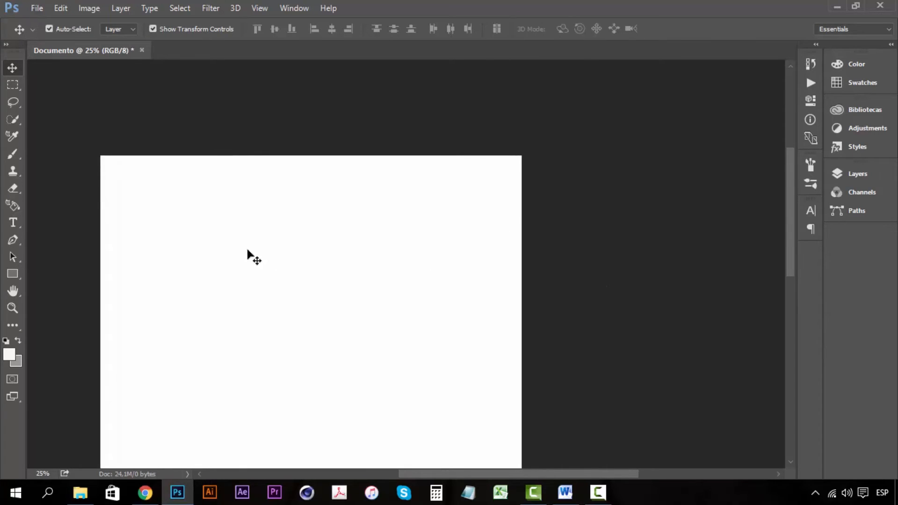
left_click_drag(250, 257, 344, 249)
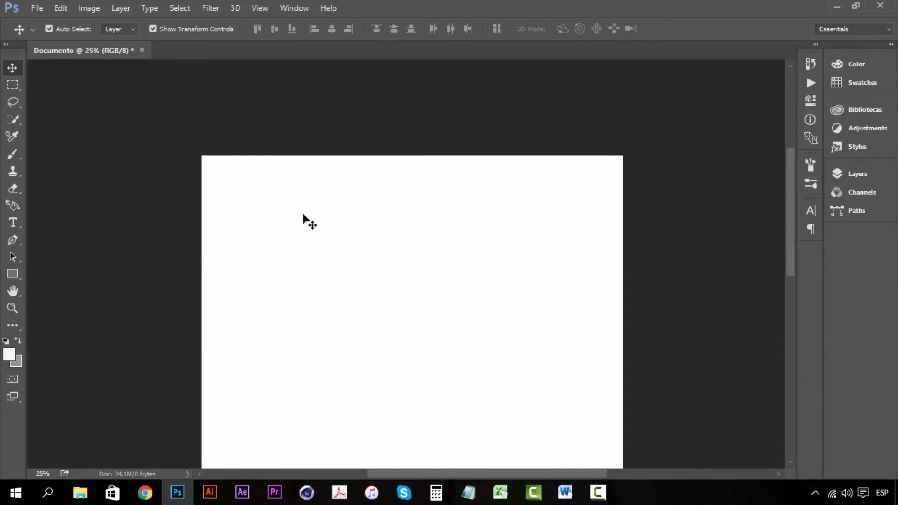
left_click_drag(441, 280, 415, 226)
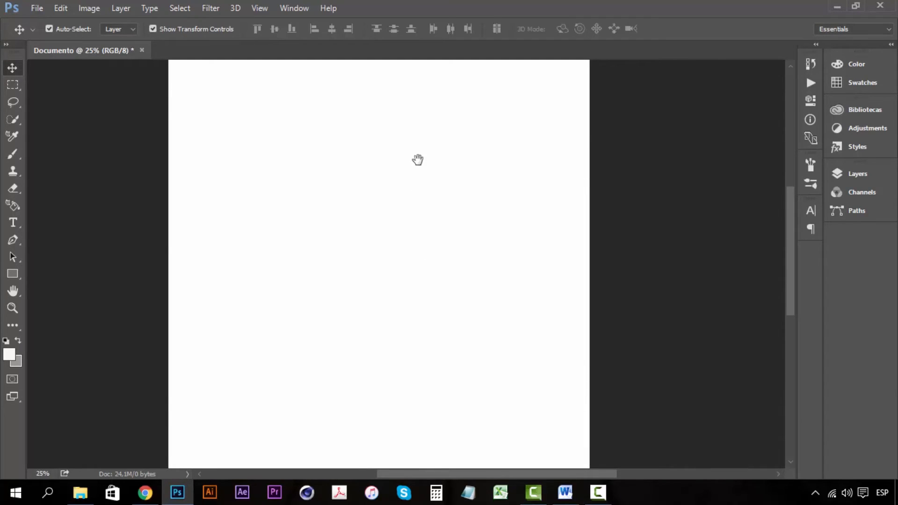
Step: Pan the page slightly downward and examine the list of available workspaces without changing the current one
left_click_drag(418, 160, 418, 262)
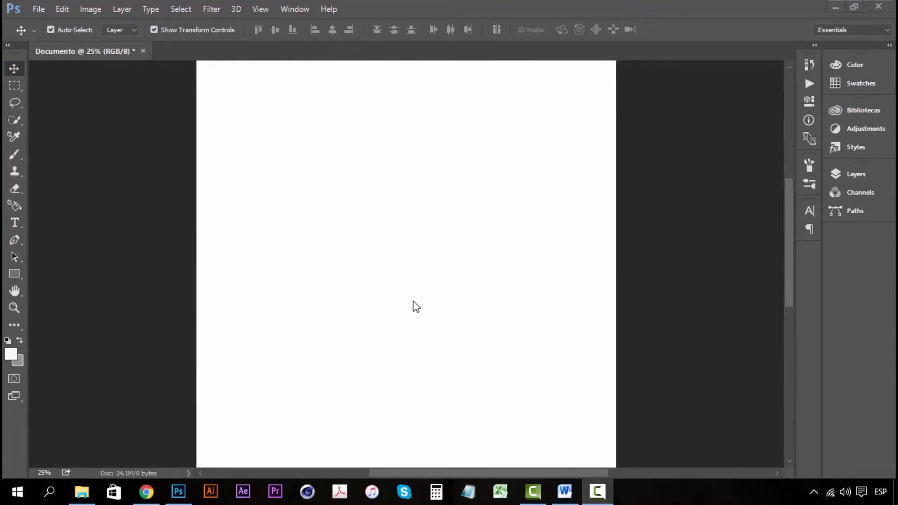
left_click(299, 10)
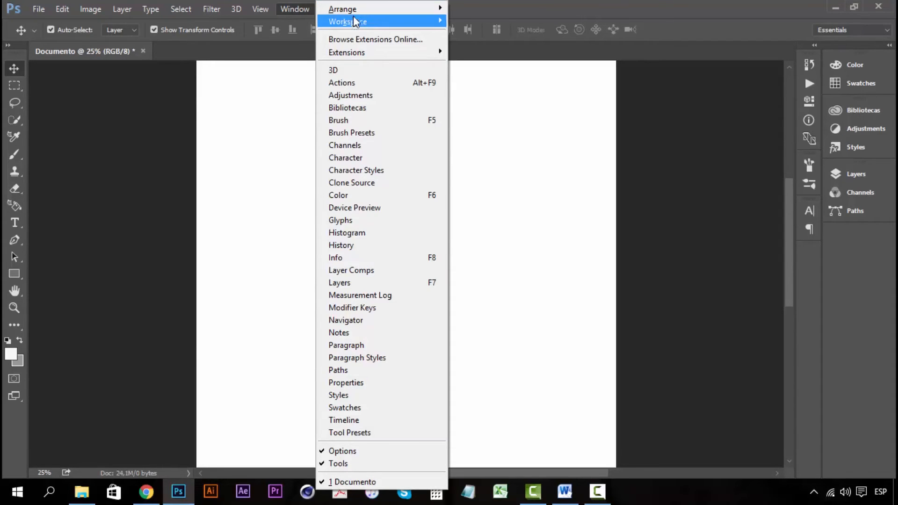
mouse_move(352, 26)
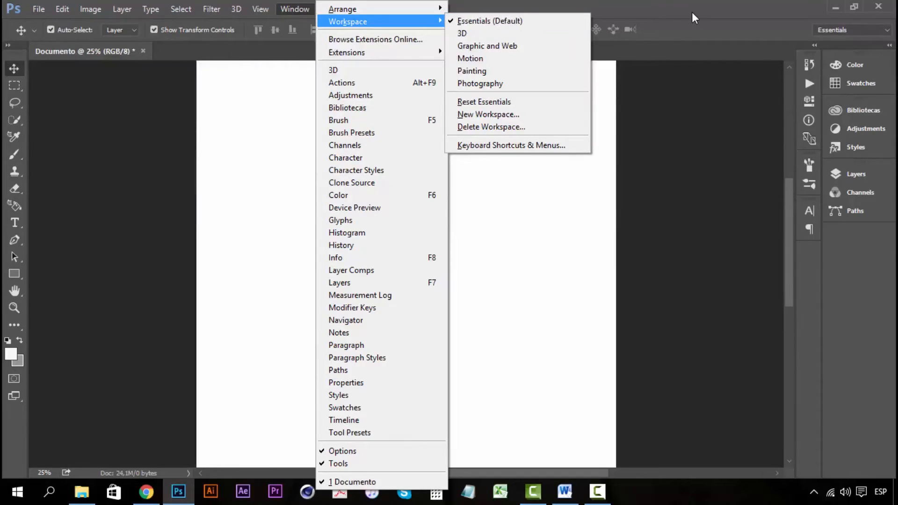
key("Escape")
key("Escape")
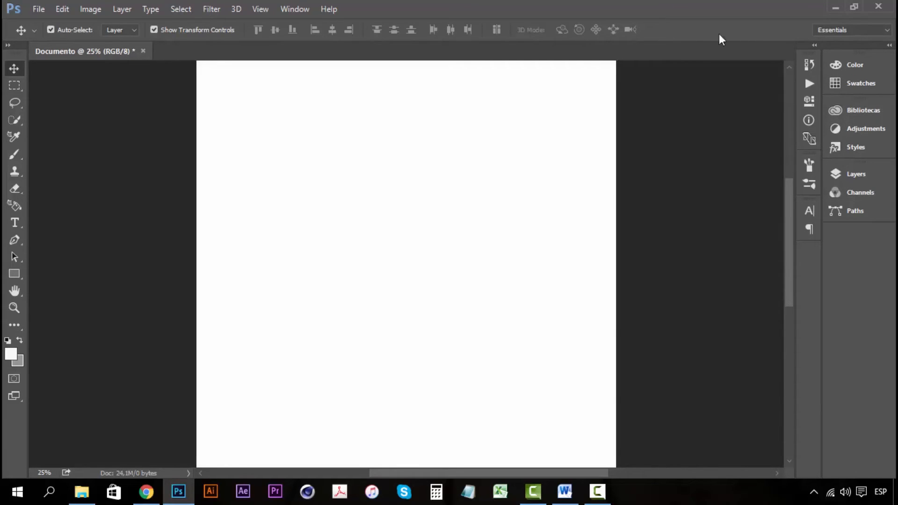
Step: Switch to the 3D workspace and return to the Essentials (Default) workspace
left_click(290, 9)
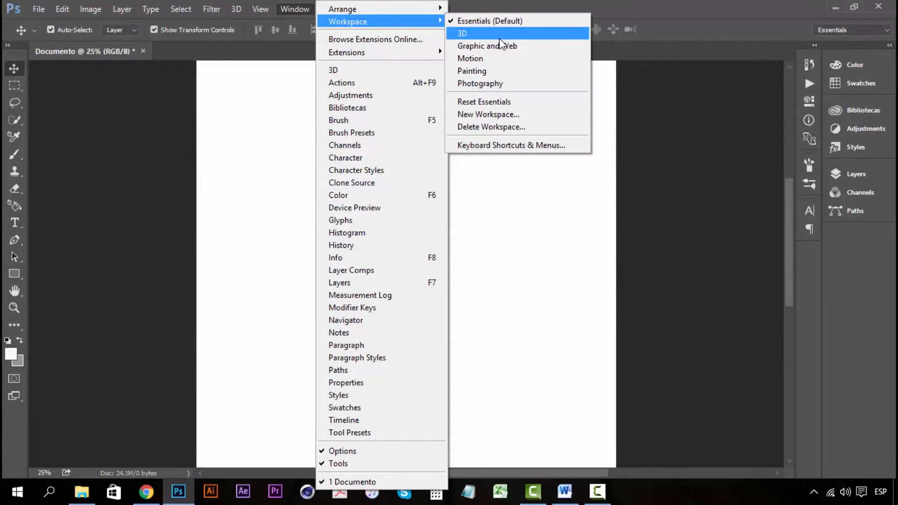
left_click(475, 33)
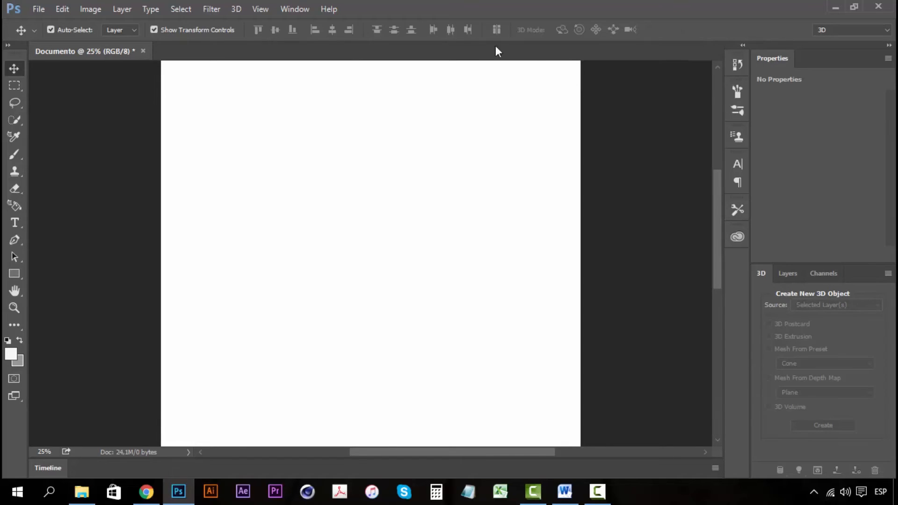
left_click(295, 9)
mouse_move(443, 24)
left_click(482, 21)
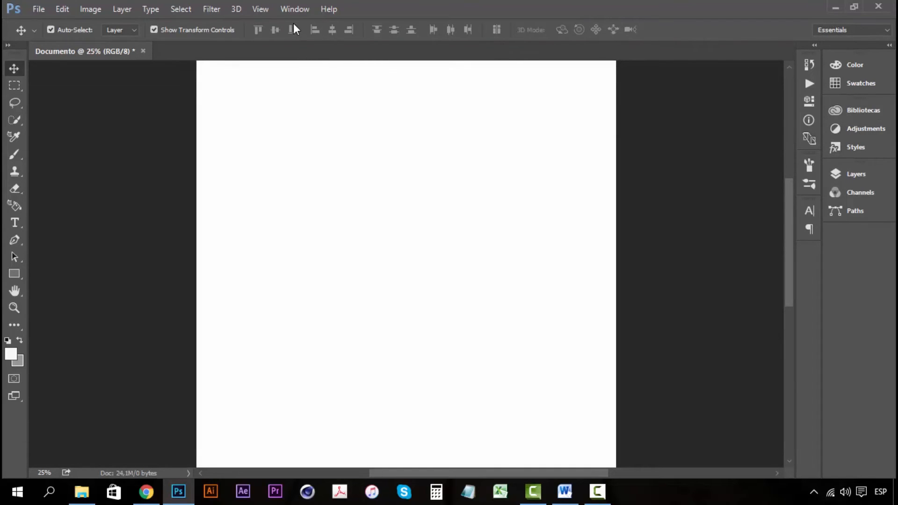
Step: Switch to the 3D workspace and bring its Layers and Channels panels to the front in turn
left_click(294, 10)
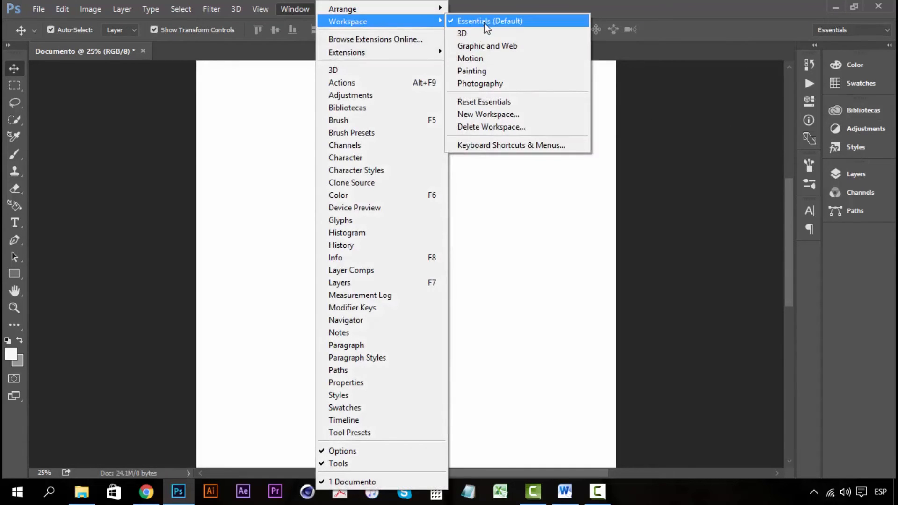
left_click(477, 33)
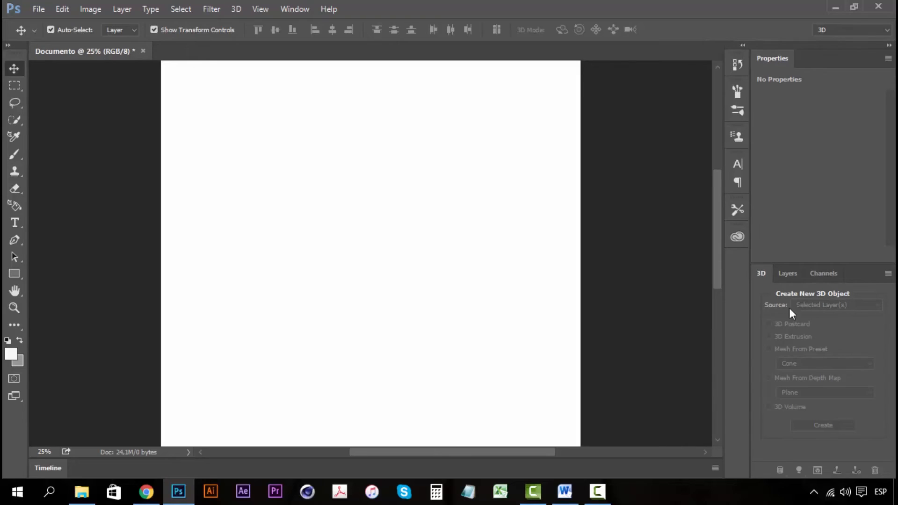
left_click(796, 273)
left_click(815, 273)
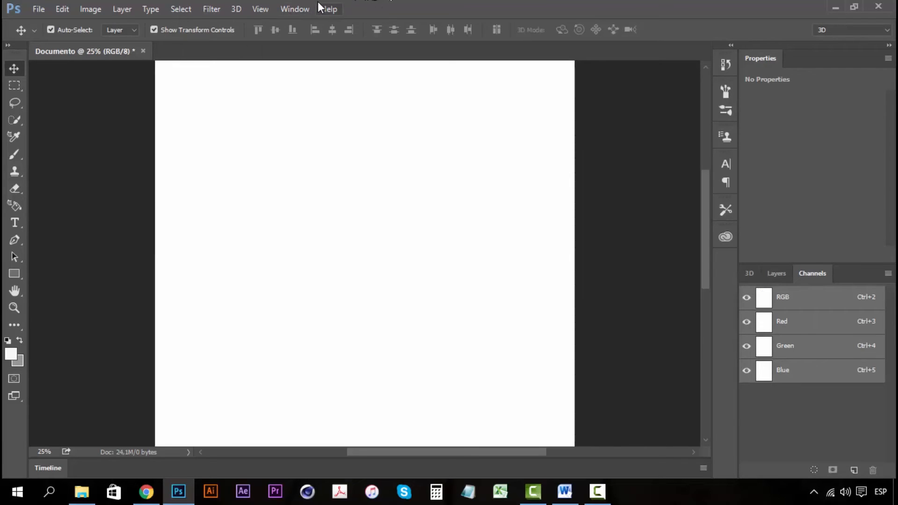
Step: Switch to the Graphic and Web workspace
left_click(299, 9)
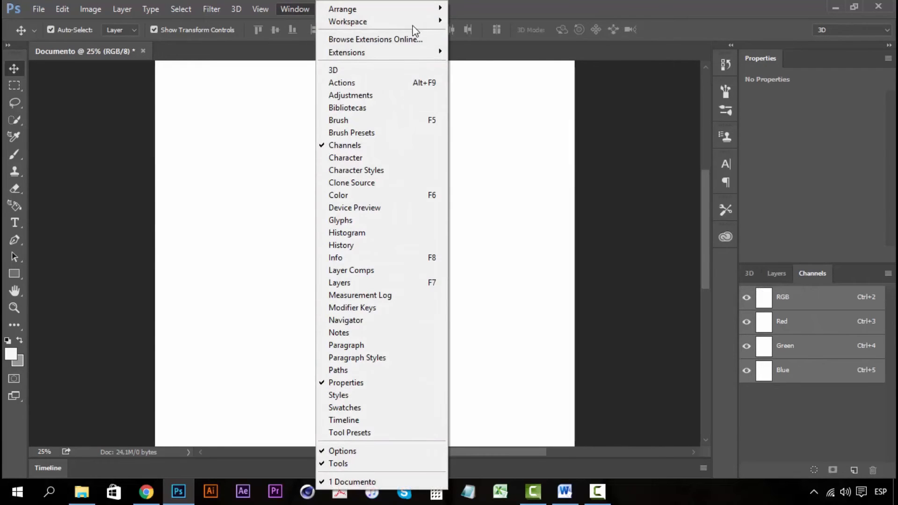
mouse_move(429, 27)
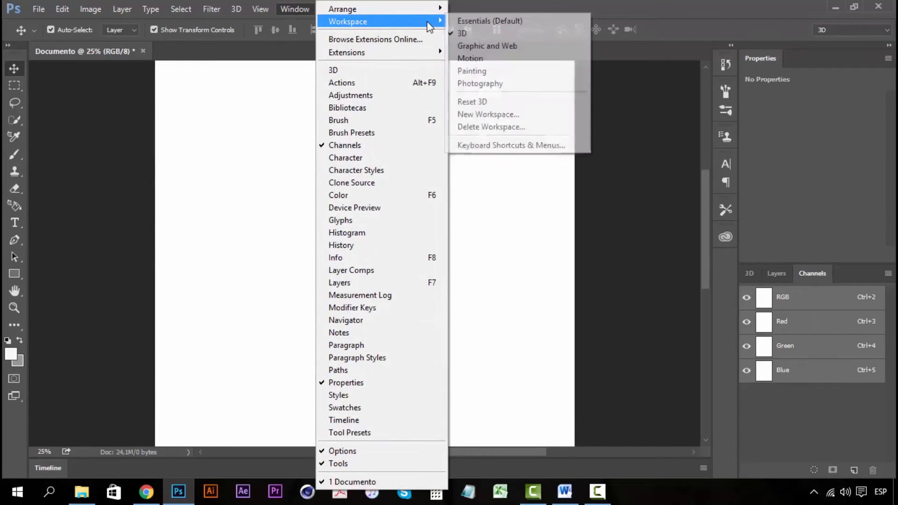
left_click(489, 47)
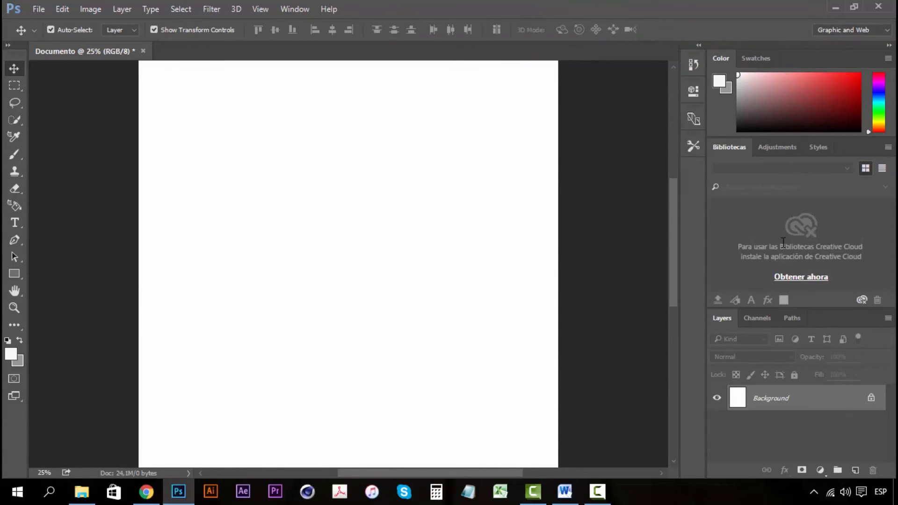
left_click(284, 10)
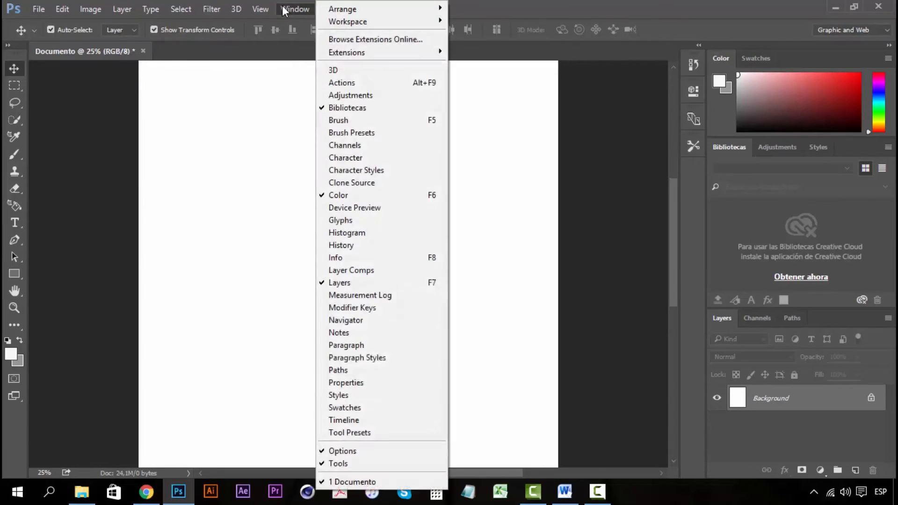
left_click(610, 11)
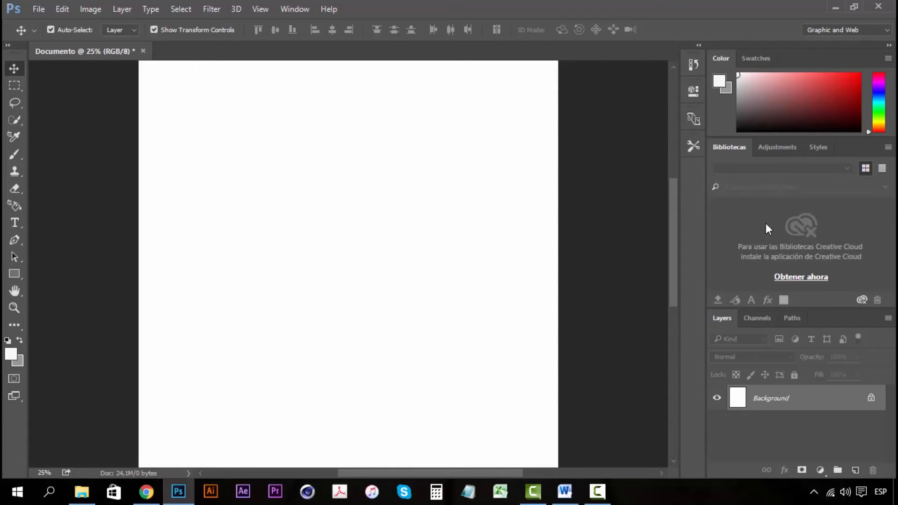
Step: Switch to the Motion workspace
left_click(302, 9)
mouse_move(416, 21)
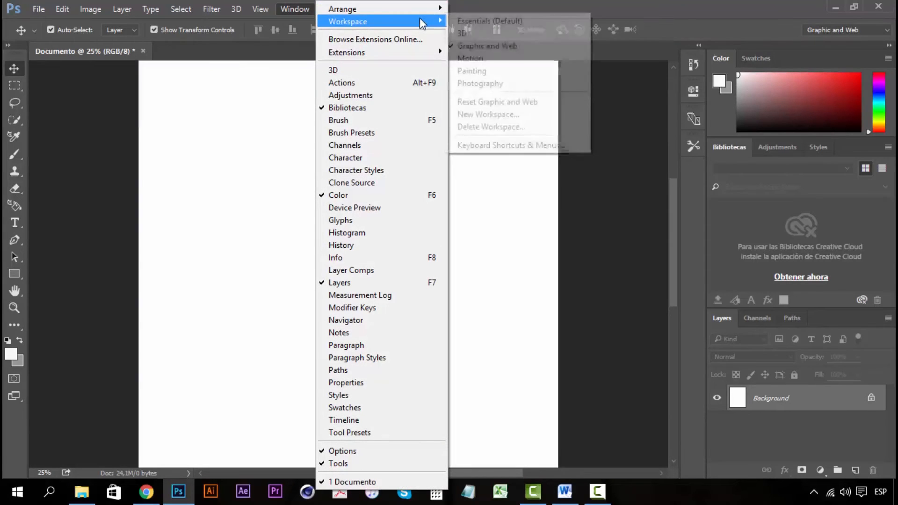
left_click(489, 59)
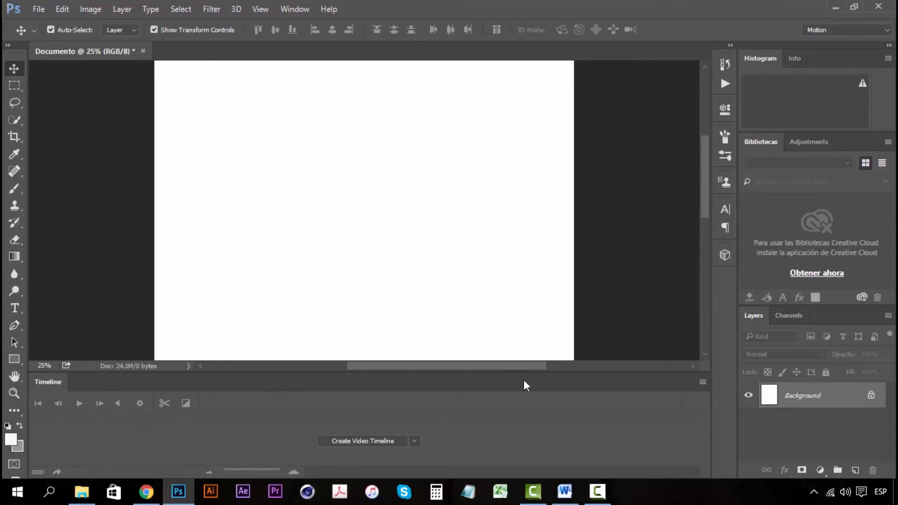
Step: Switch to the Painting workspace and browse its brush presets
left_click(280, 9)
mouse_move(414, 21)
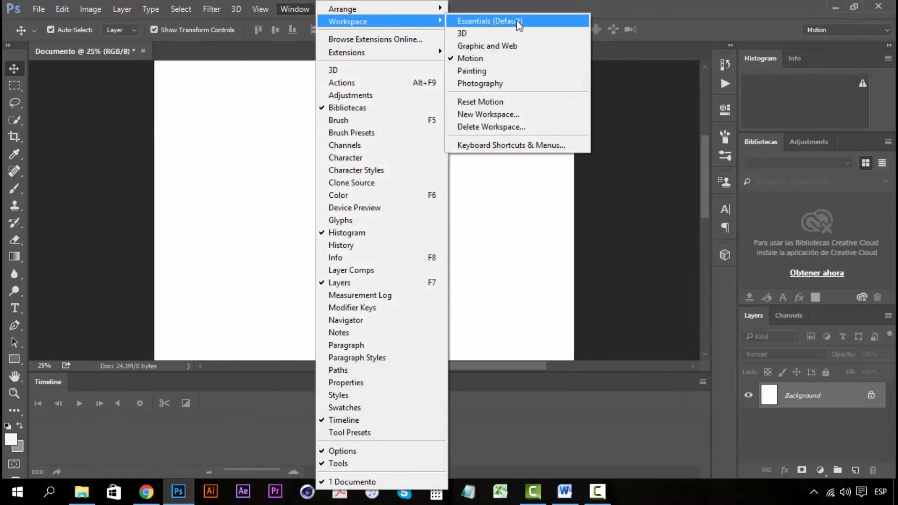
left_click(514, 70)
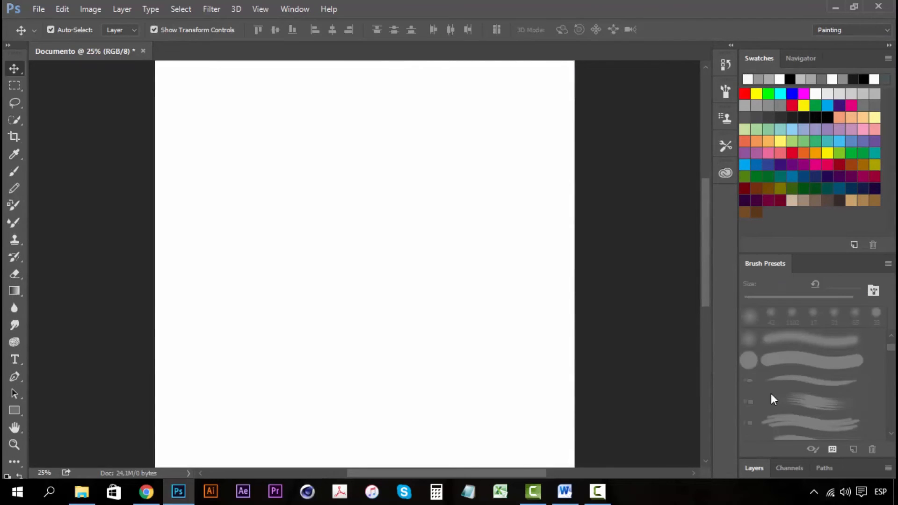
scroll(807, 401, "up", 2)
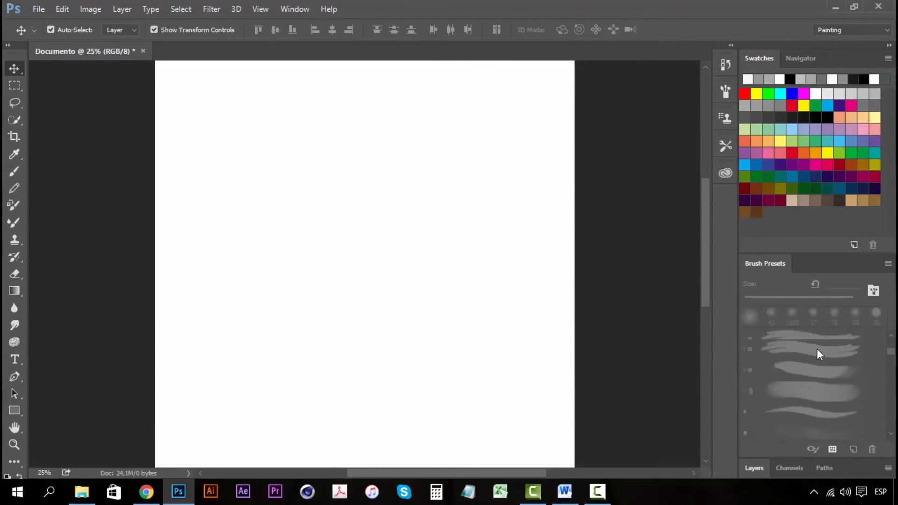
scroll(822, 360, "up", 1)
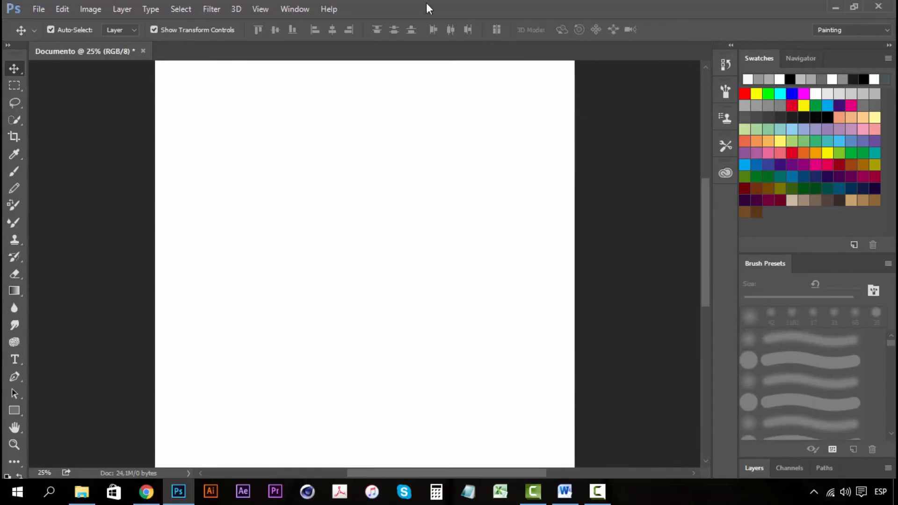
Step: Switch to the Photography workspace
left_click(290, 10)
mouse_move(414, 20)
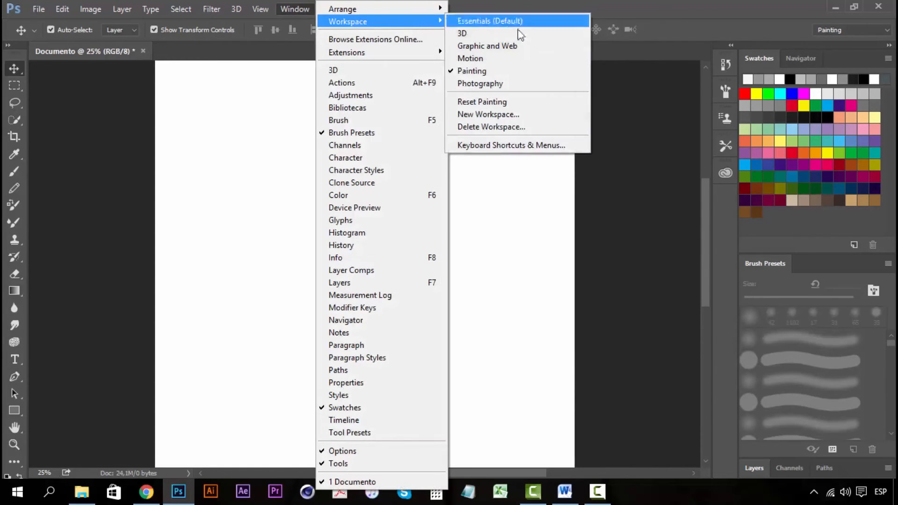
left_click(519, 83)
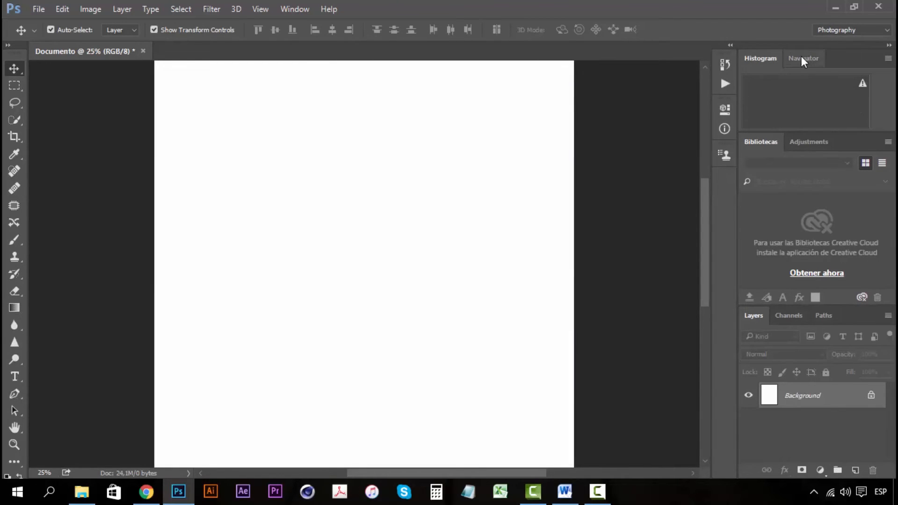
Step: Move the Bibliotecas panel after Adjustments, and regroup the Adjustments panel with Histogram and Navigator
left_click(296, 9)
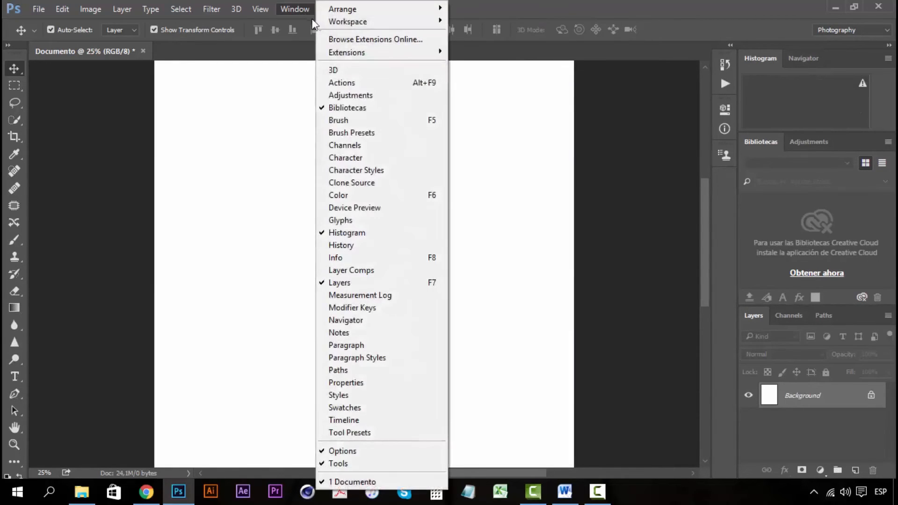
mouse_move(417, 21)
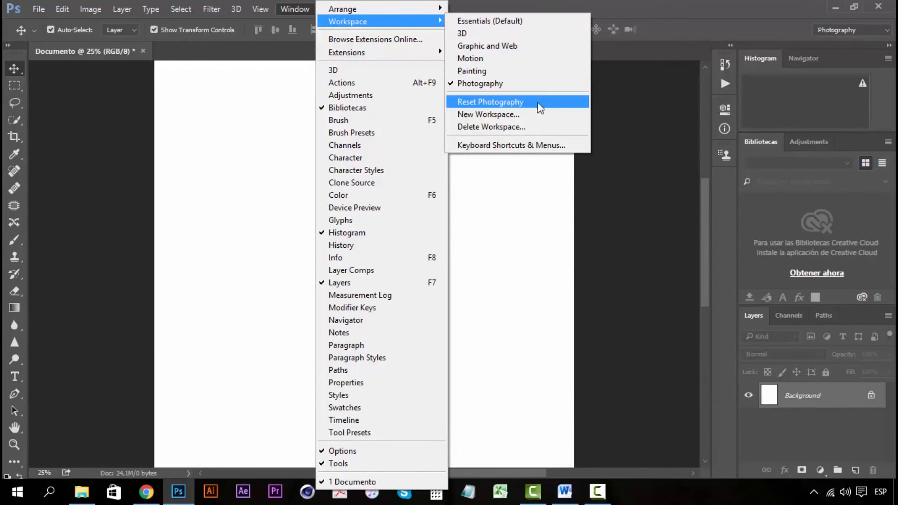
left_click(673, 15)
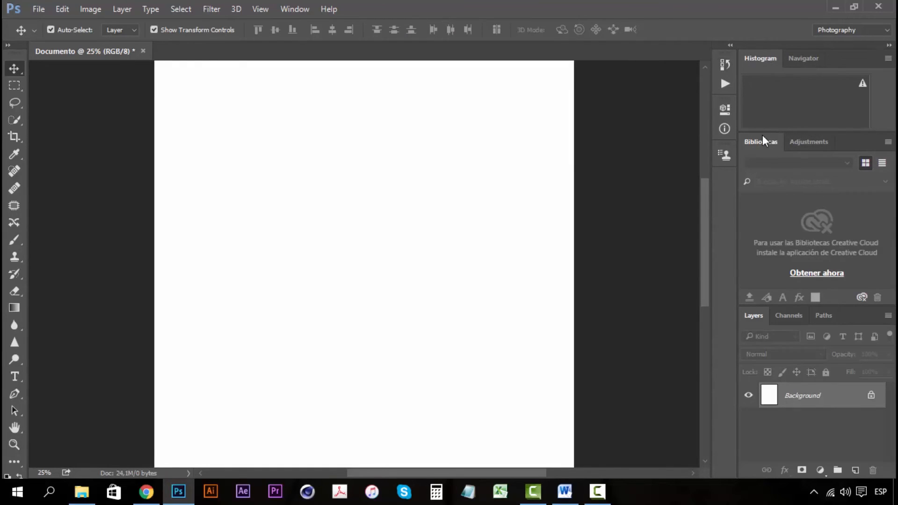
mouse_move(760, 141)
left_mouse_down()
mouse_move(844, 54)
mouse_move(765, 145)
left_mouse_up()
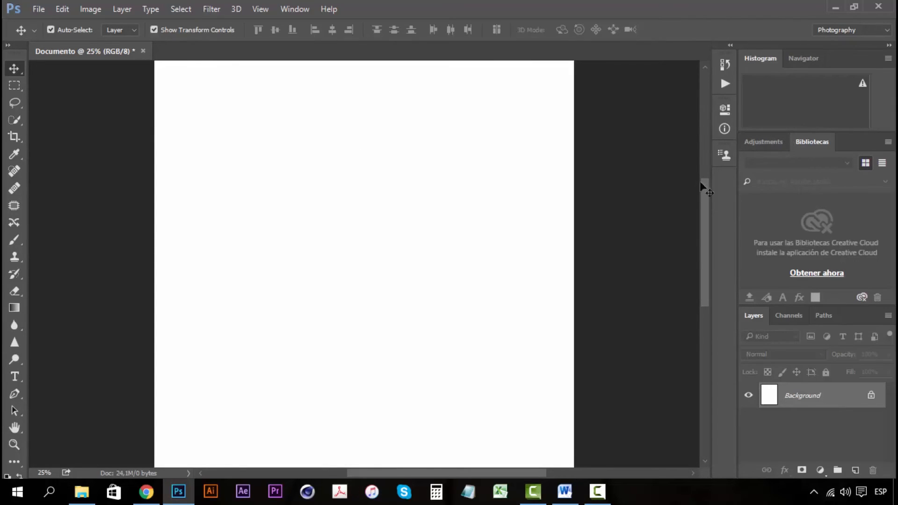
left_click_drag(761, 143, 837, 62)
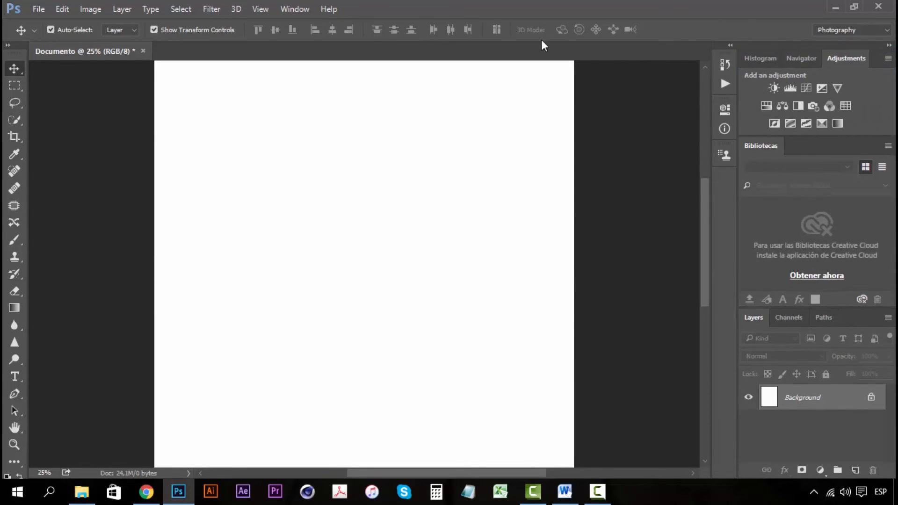
Step: Reset the Photography workspace to its default panel layout
left_click(290, 9)
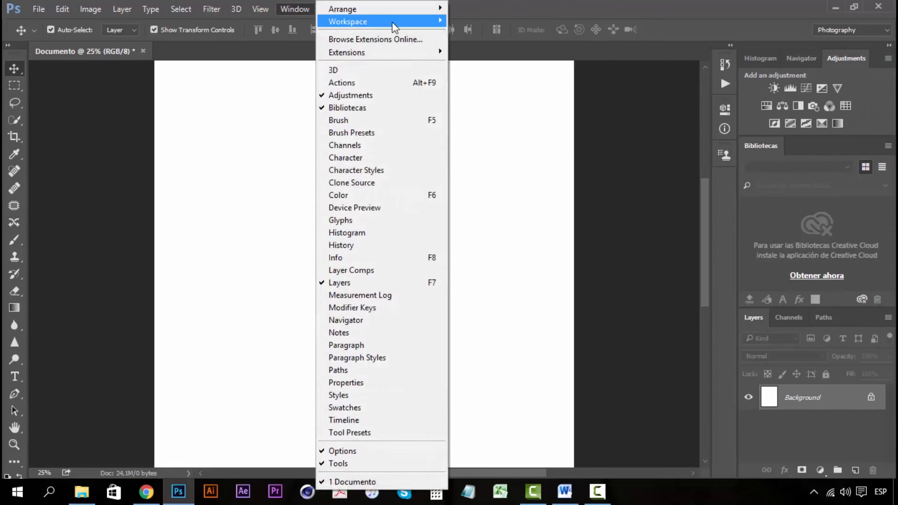
mouse_move(393, 23)
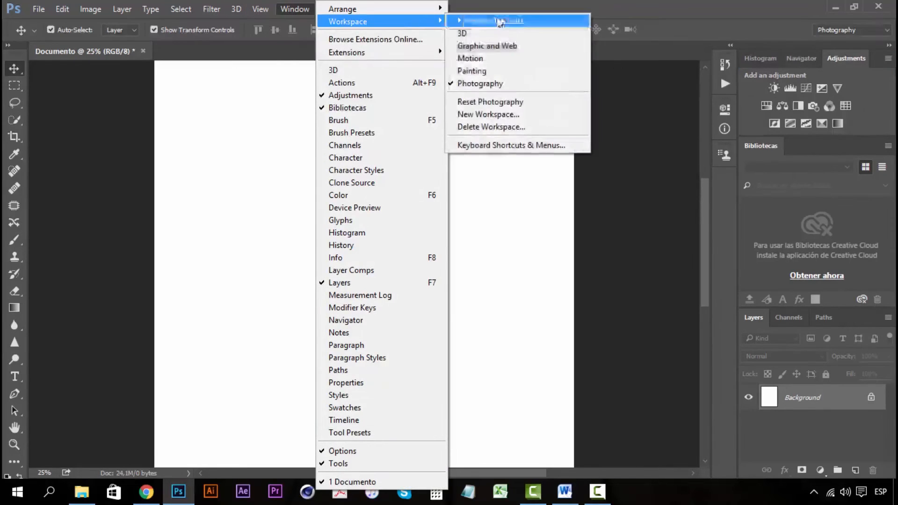
left_click(496, 102)
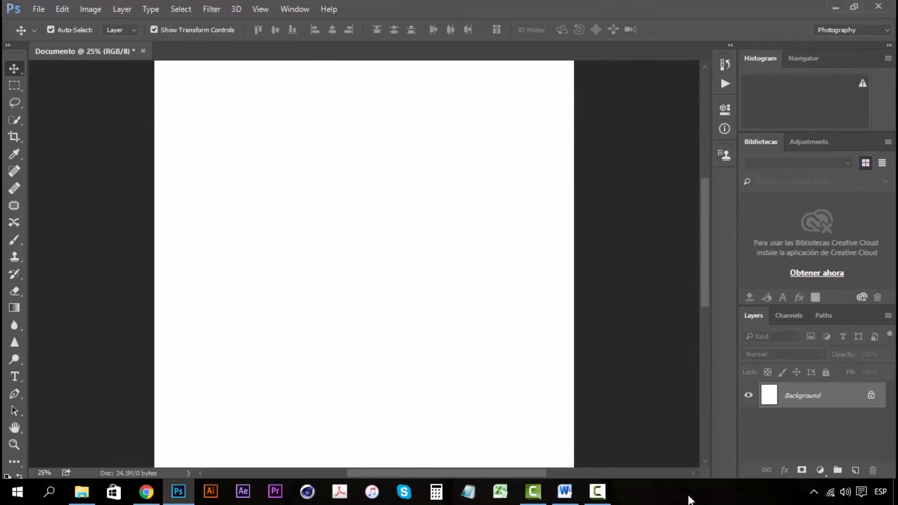
Step: Open the New Workspace dialog to examine its name and capture options, and close it without saving
left_click(294, 9)
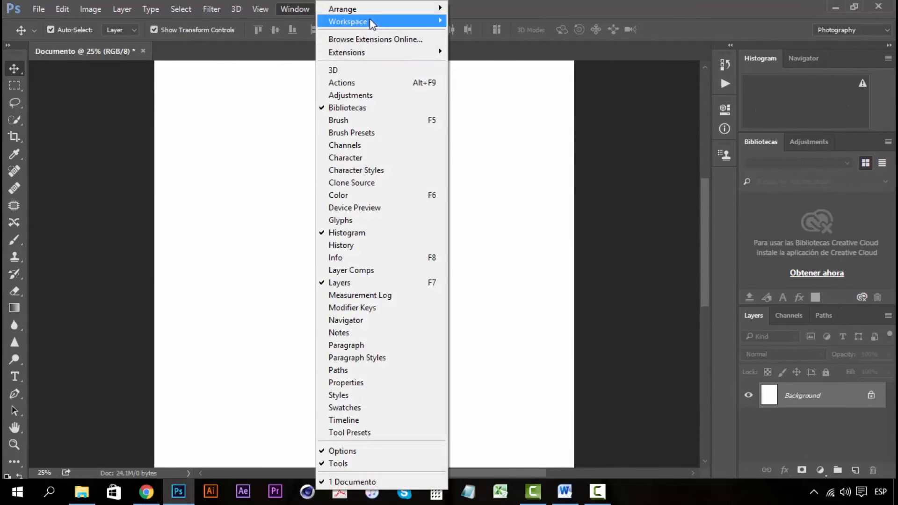
mouse_move(372, 24)
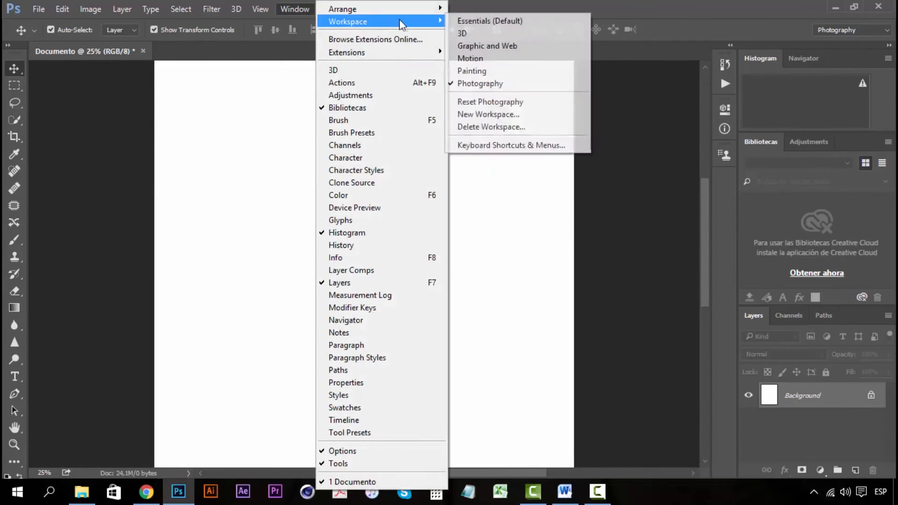
left_click(500, 117)
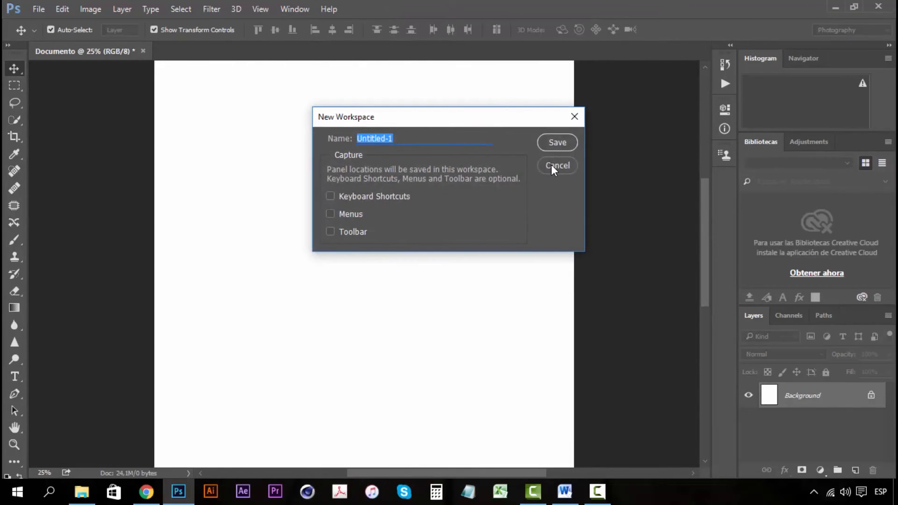
left_click(553, 167)
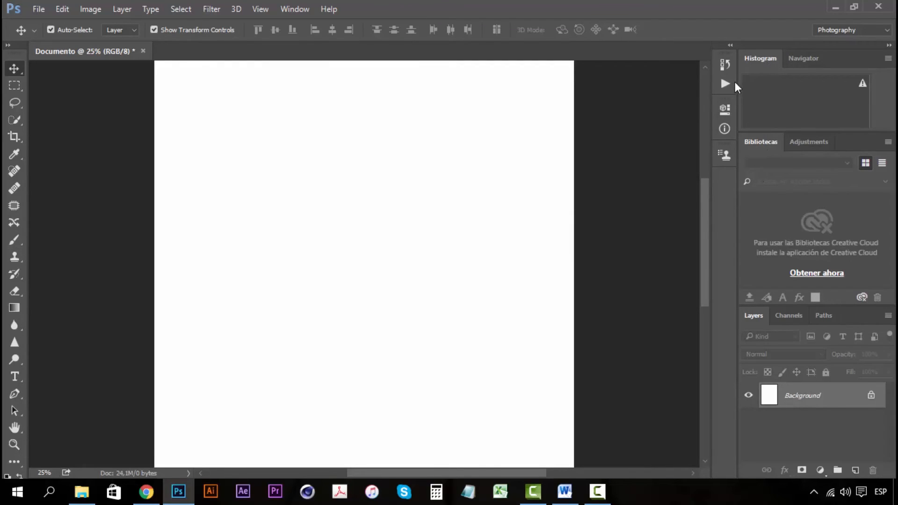
Step: Move the Bibliotecas panel into the Histogram and Navigator group, and dock the Color and Swatches panels beside Adjustments
left_click_drag(766, 143, 847, 57)
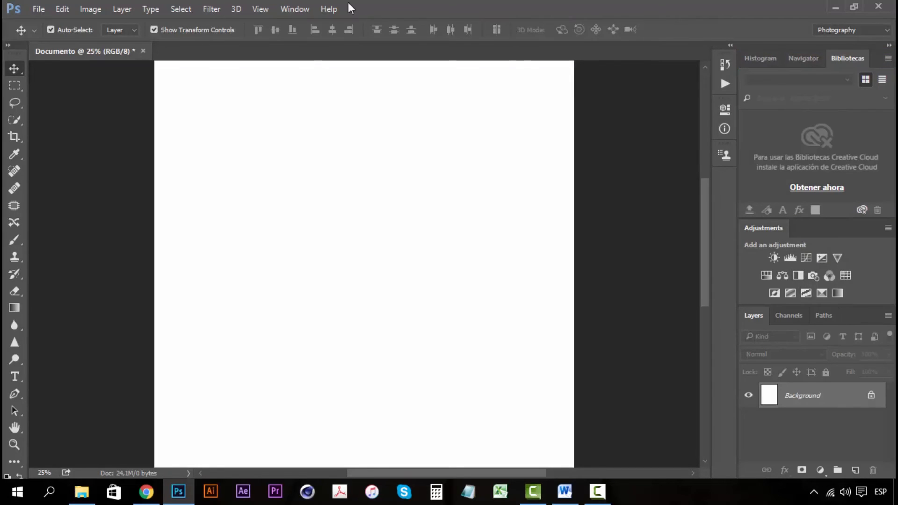
left_click(294, 9)
left_click(345, 195)
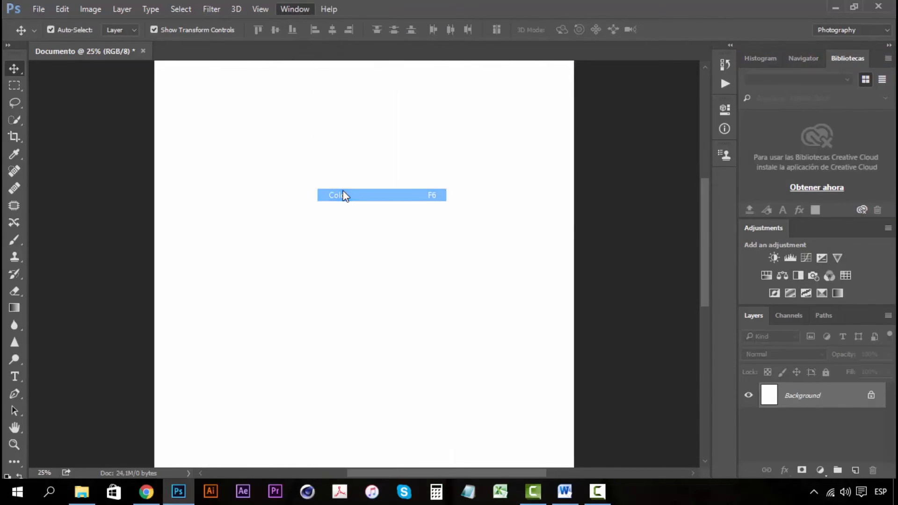
left_click_drag(593, 150, 798, 231)
left_click_drag(580, 155, 849, 188)
Step: Save the panel layout as a new workspace named "Workspace personalizado", capturing keyboard shortcuts, menus and toolbar
left_click(295, 9)
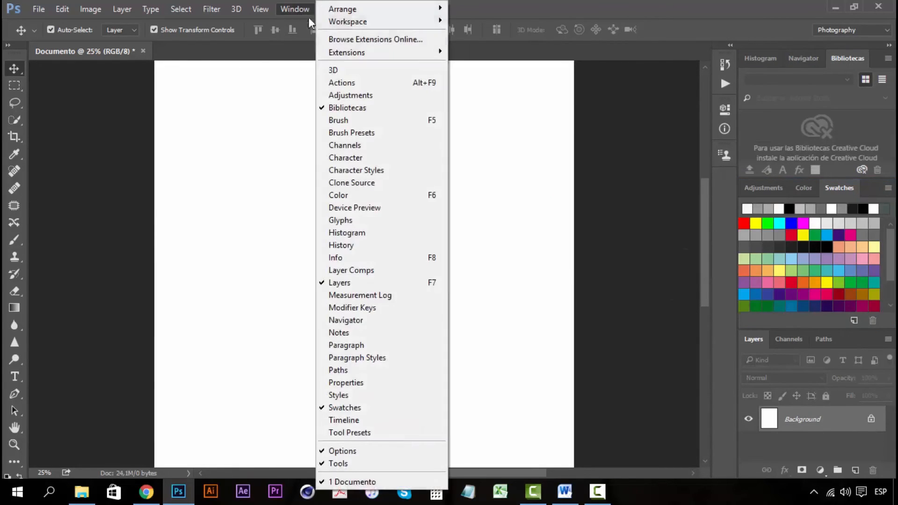
mouse_move(416, 22)
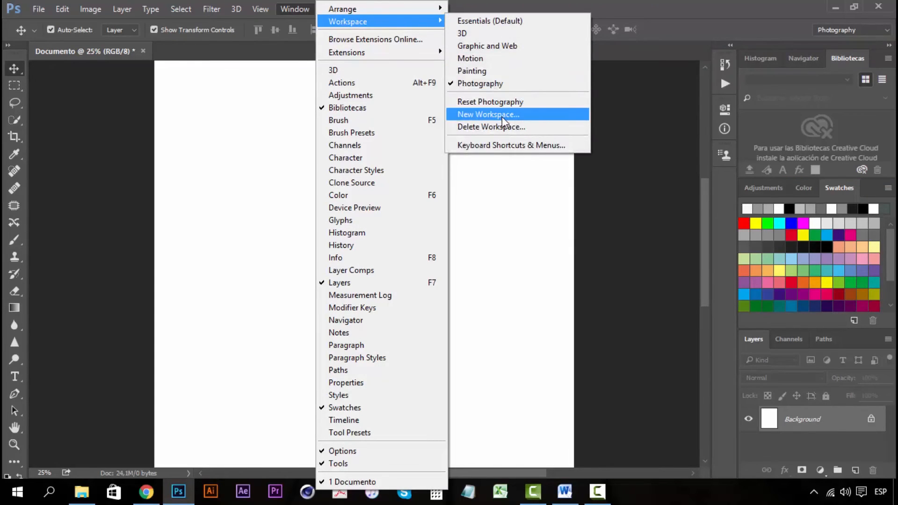
left_click(501, 115)
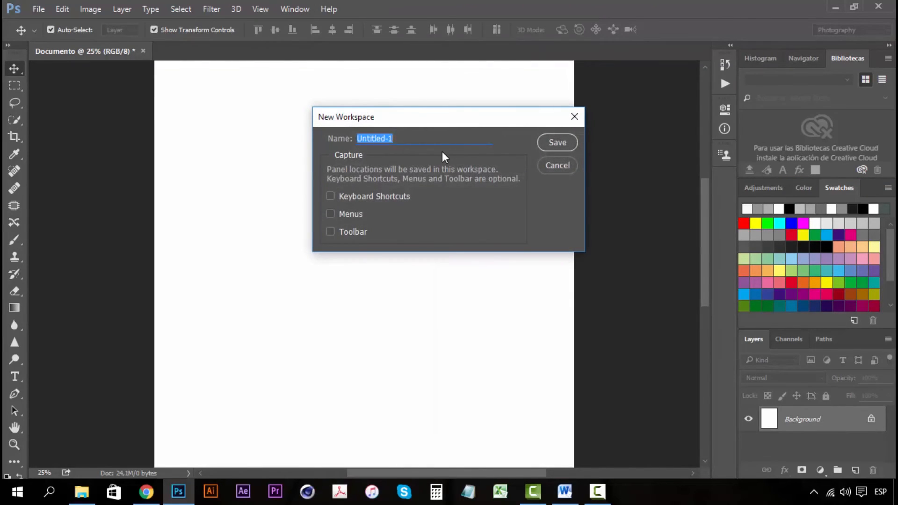
type("Workps")
key("BackSpace")
key("BackSpace")
type("space personalizado")
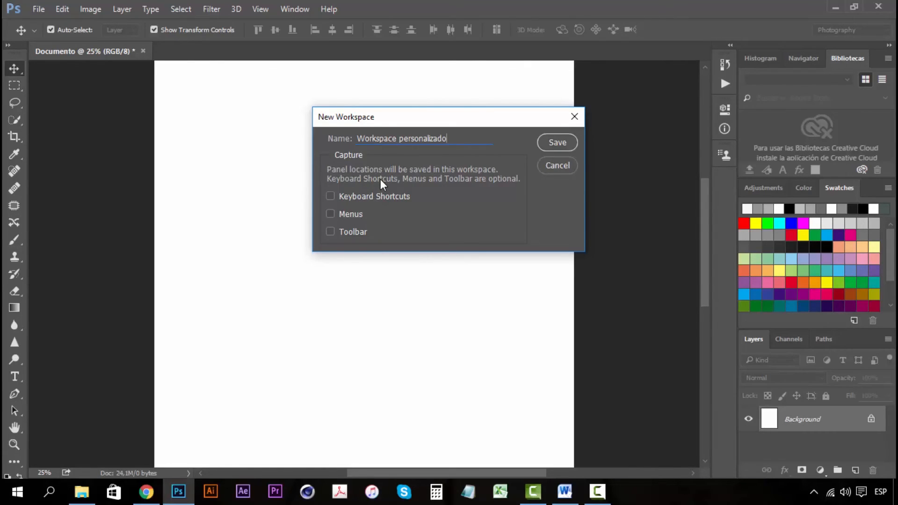
left_click(349, 215)
left_click(350, 232)
left_click(359, 201)
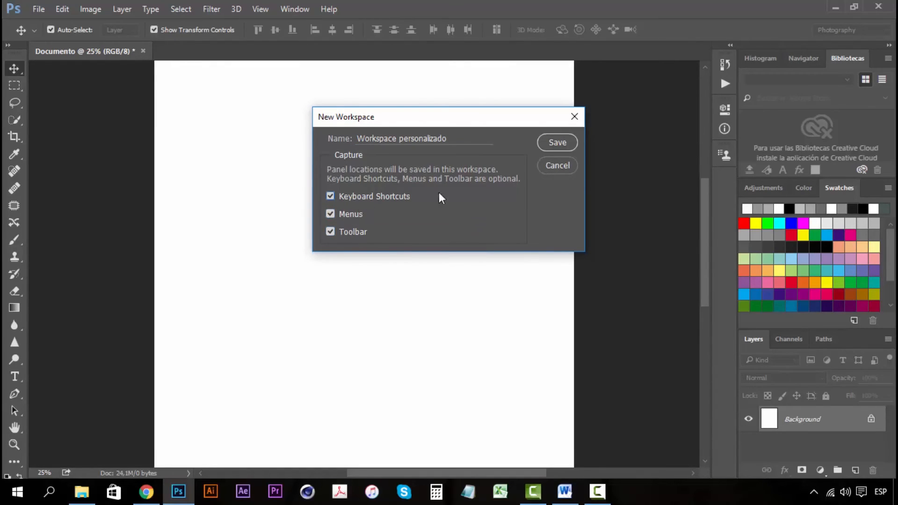
left_click(571, 141)
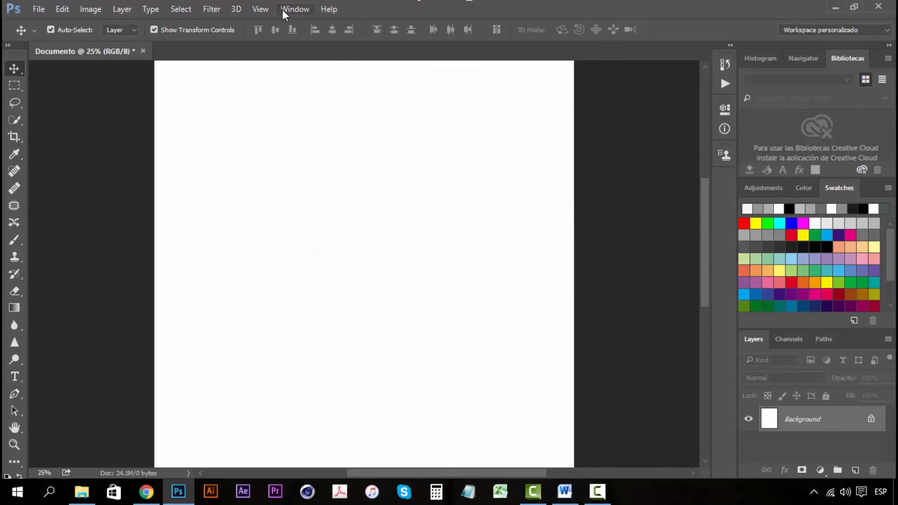
Step: Try to choose the active Workspace personalizado for deletion, and cancel the Delete Workspace dialog
left_click(294, 8)
mouse_move(414, 24)
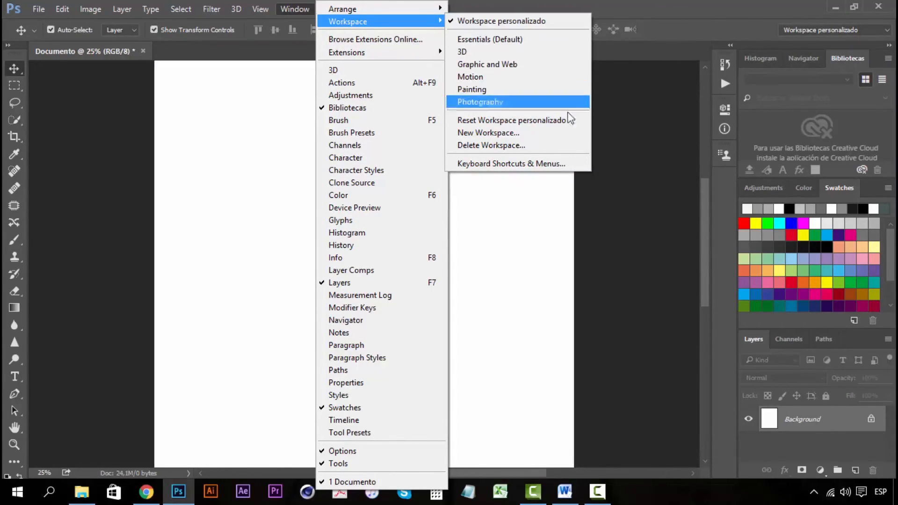
left_click(556, 104)
left_click(508, 146)
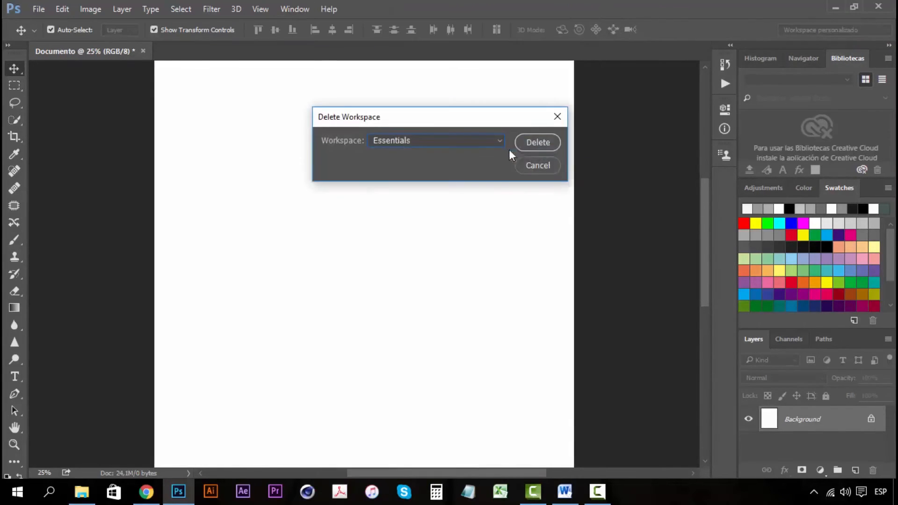
left_click(500, 141)
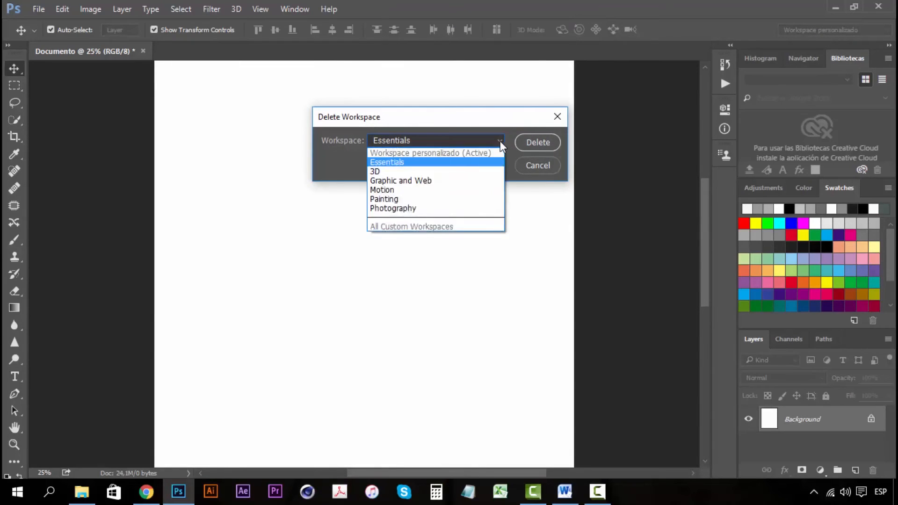
left_click(463, 154)
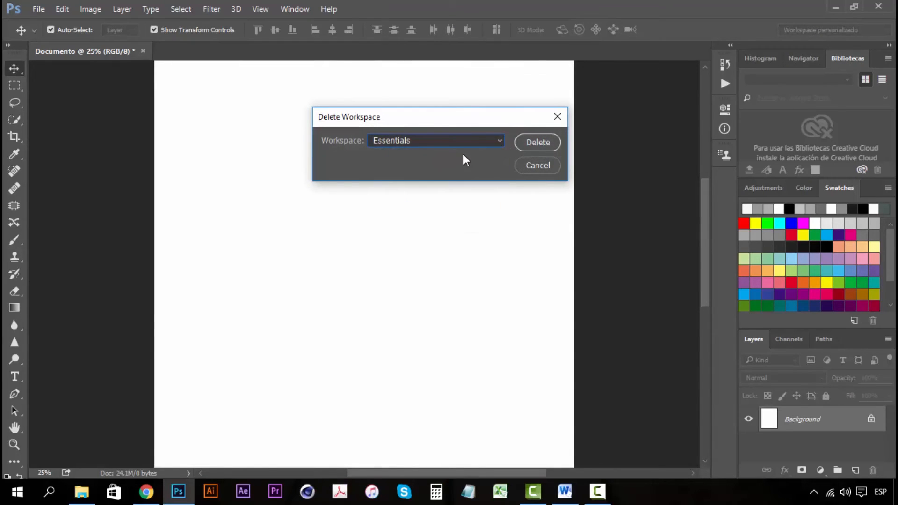
left_click(495, 142)
left_click(499, 144)
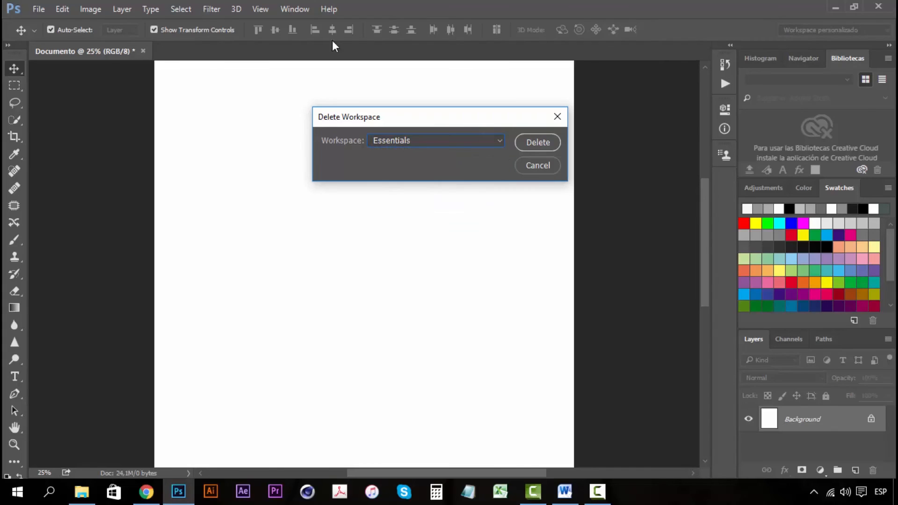
left_click(533, 164)
Step: Switch to the Essentials (Default) workspace
left_click(292, 9)
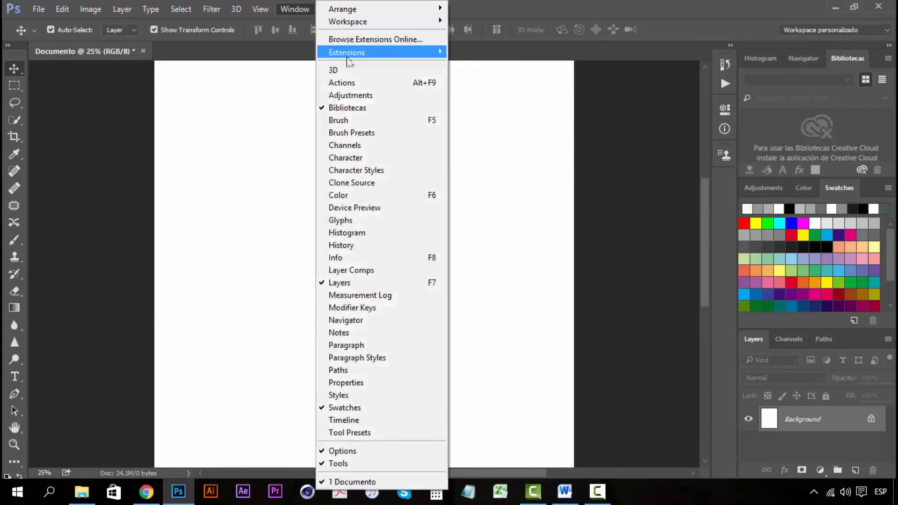
mouse_move(410, 29)
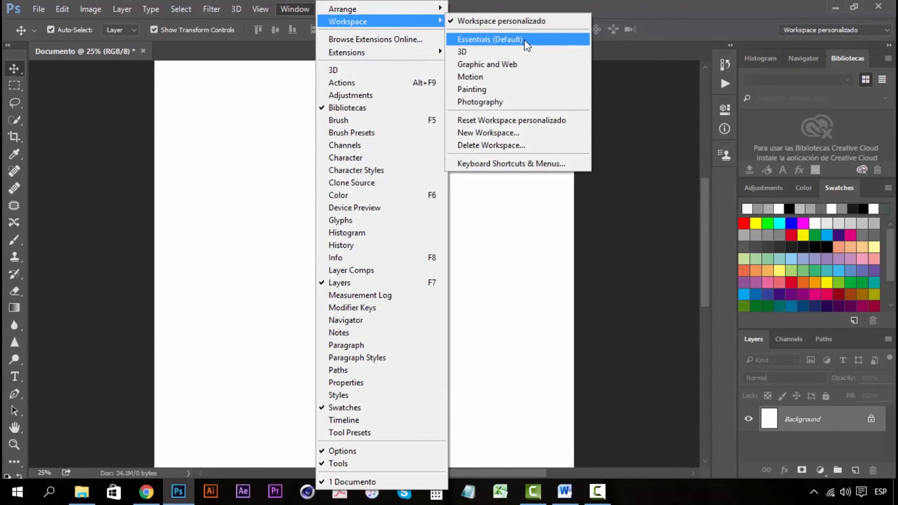
left_click(495, 42)
Step: Delete the custom workspace named Workspace personalizado and confirm the deletion
left_click(303, 9)
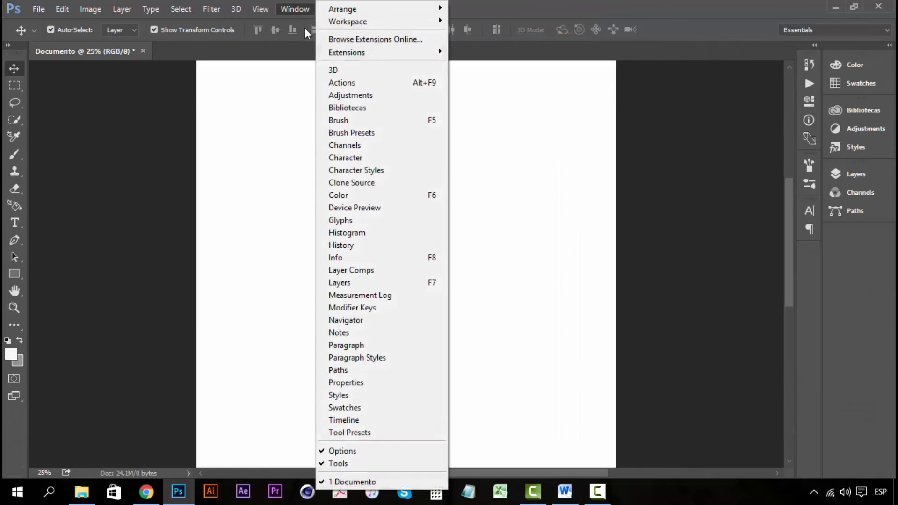
mouse_move(417, 27)
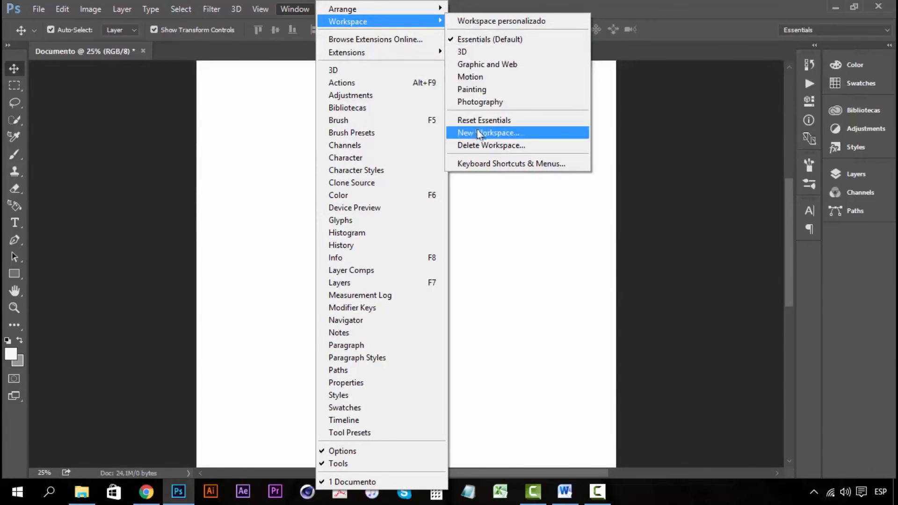
left_click(472, 144)
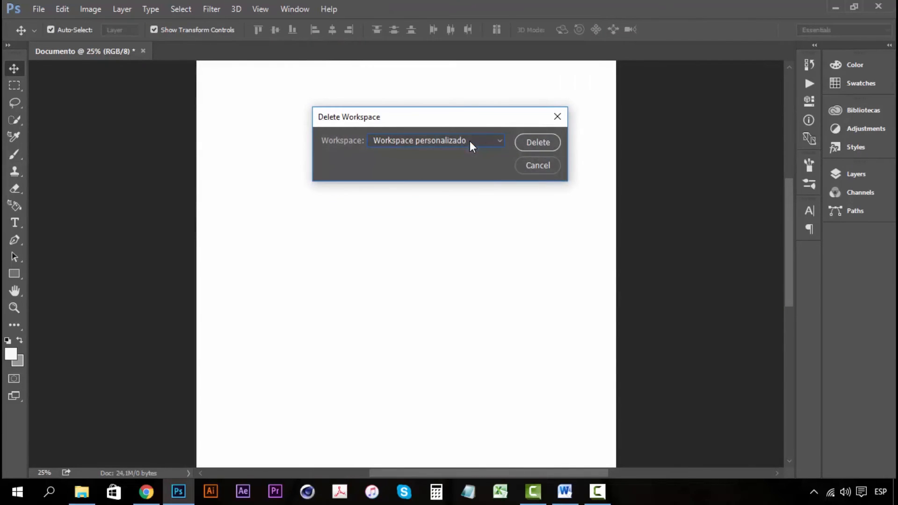
left_click(478, 142)
left_click(478, 141)
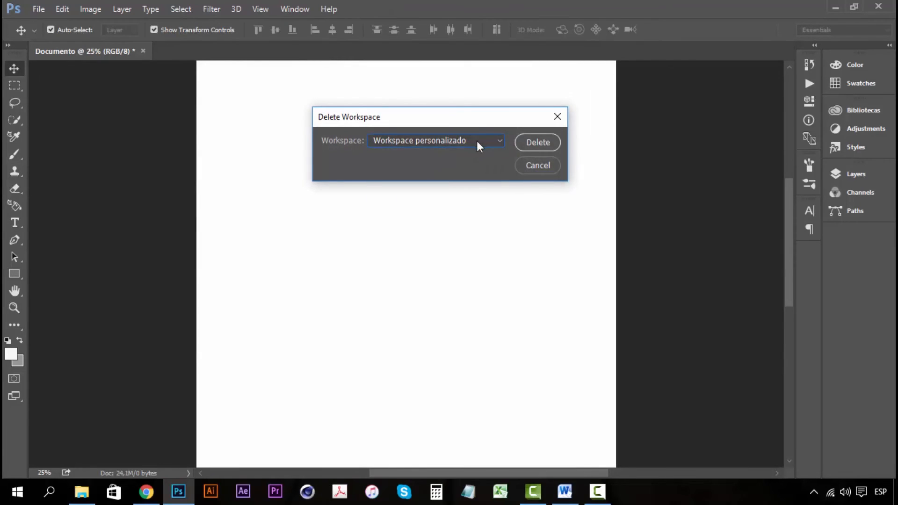
left_click(534, 144)
left_click(426, 200)
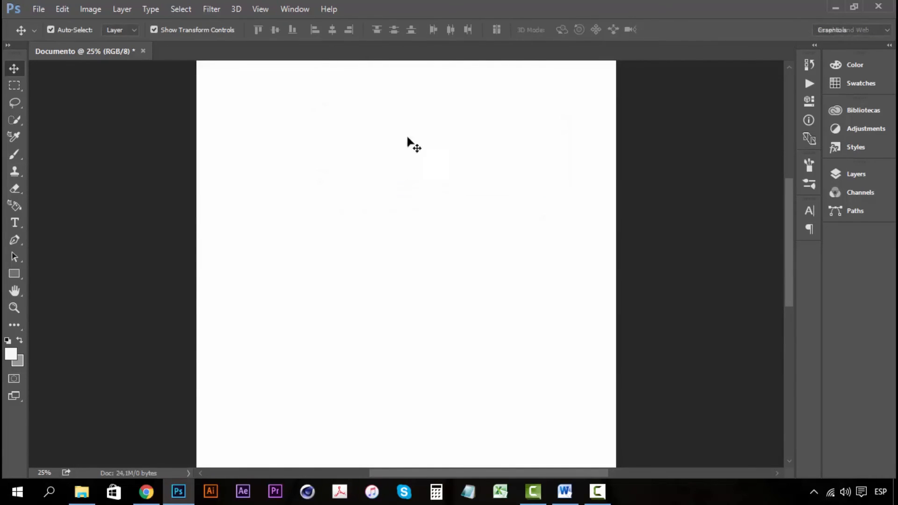
left_click(295, 9)
mouse_move(392, 25)
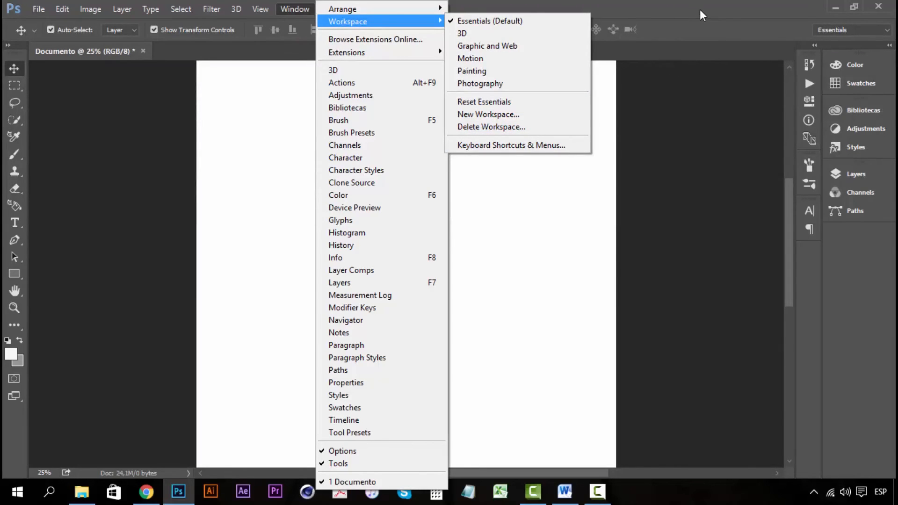
left_click(641, 6)
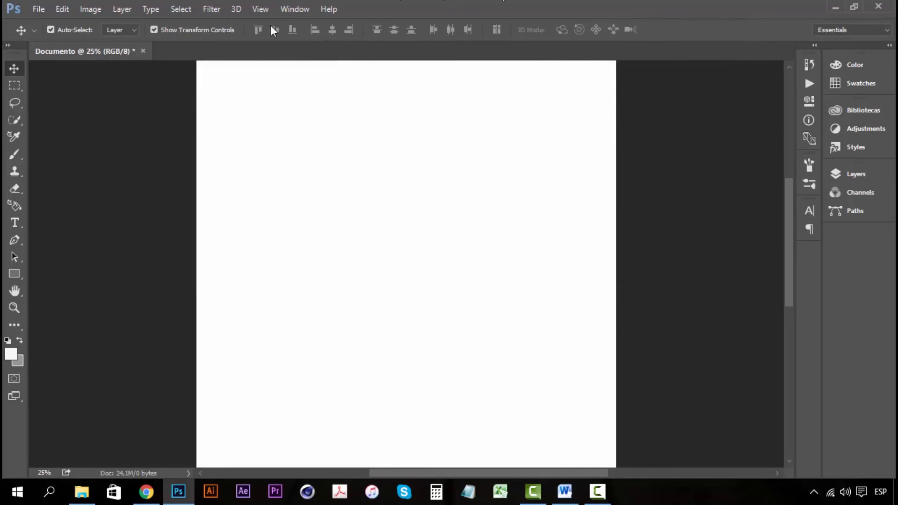
Step: Switch to the 3D workspace and return to Essentials
left_click(884, 34)
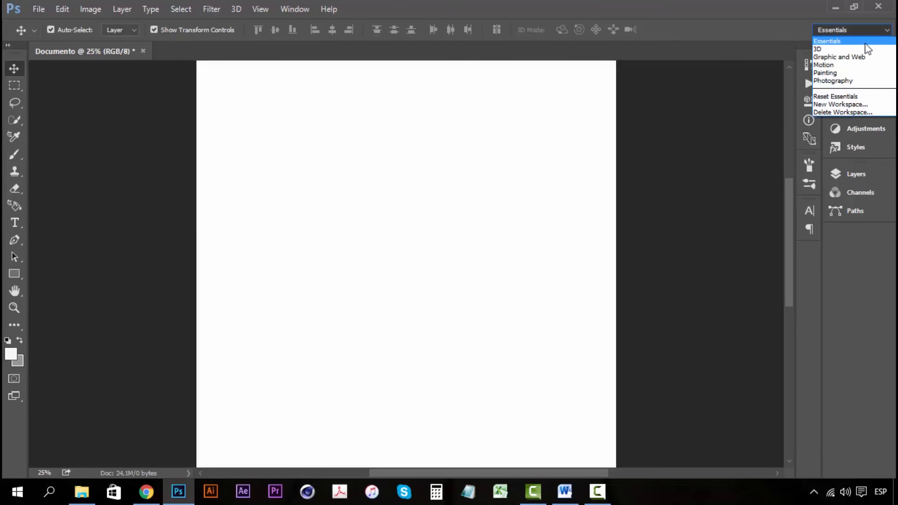
left_click(852, 47)
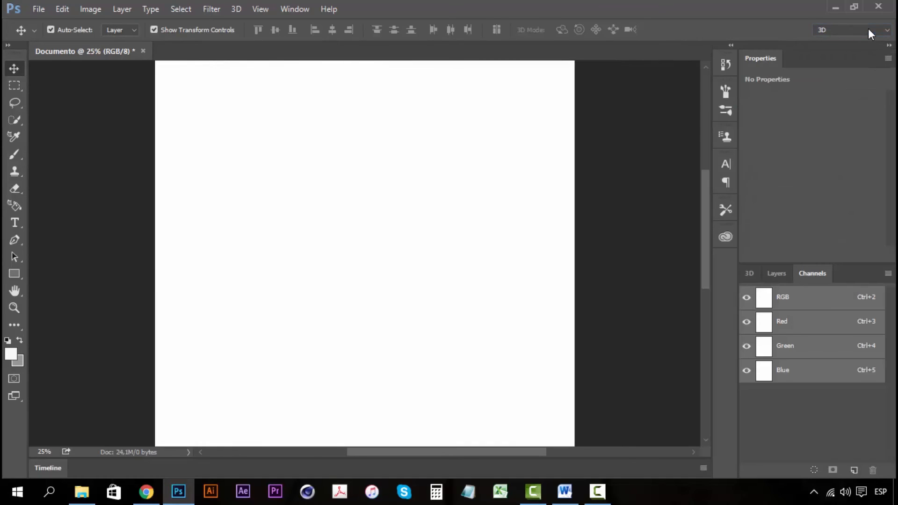
left_click(868, 33)
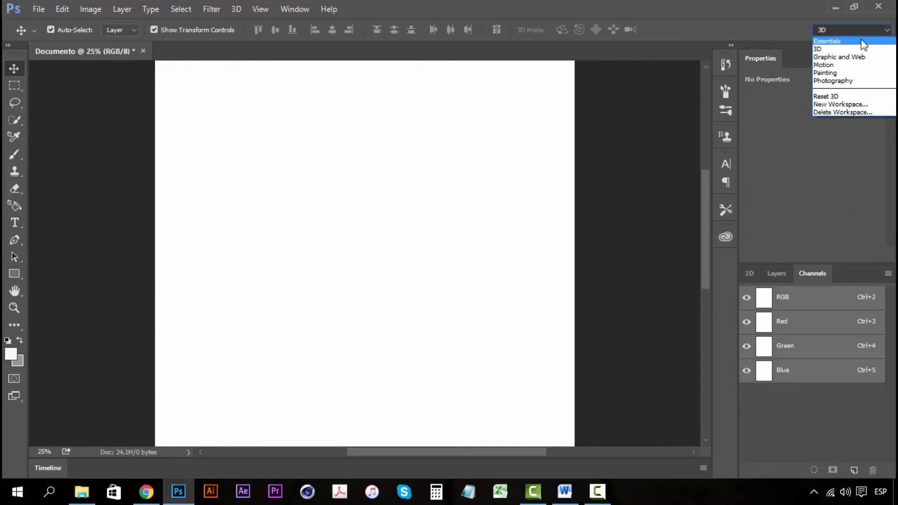
left_click(863, 42)
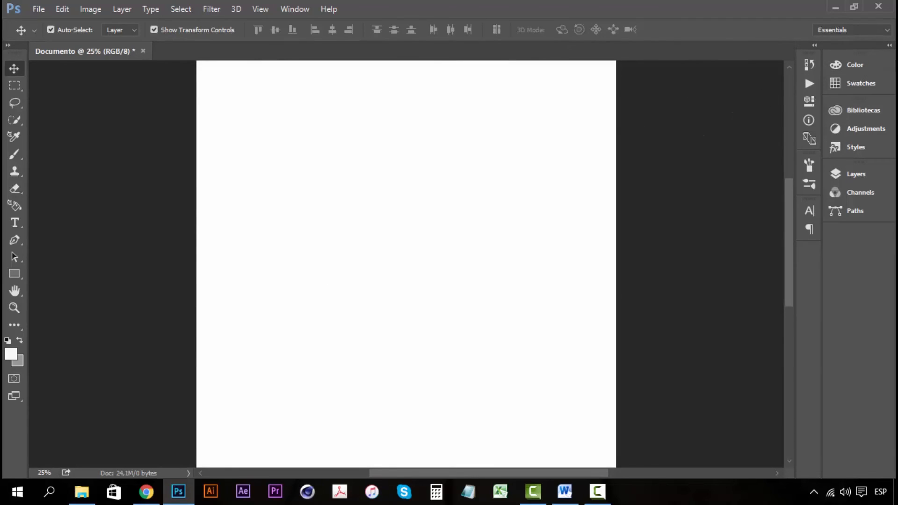
Step: Expand the collapsed Color, Bibliotecas and Layers panel column and collapse it again to labelled icons
left_click(889, 46)
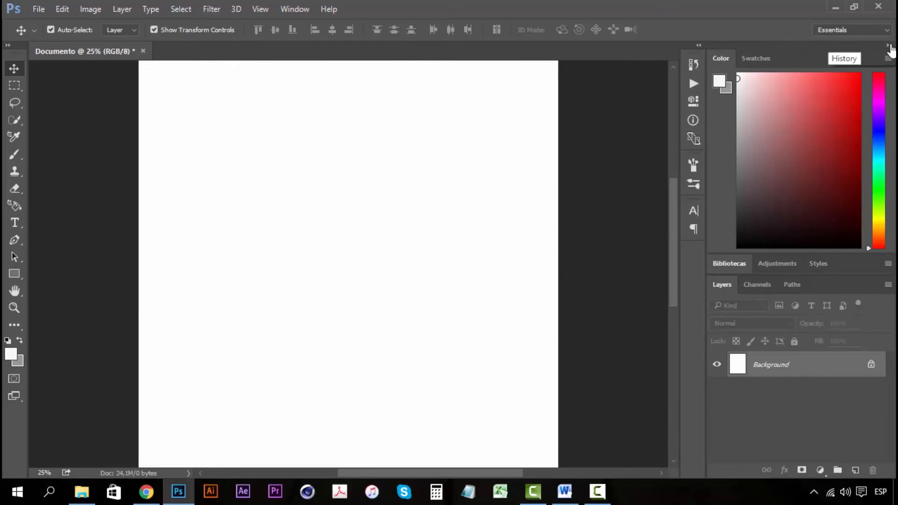
left_click(889, 46)
left_click(889, 45)
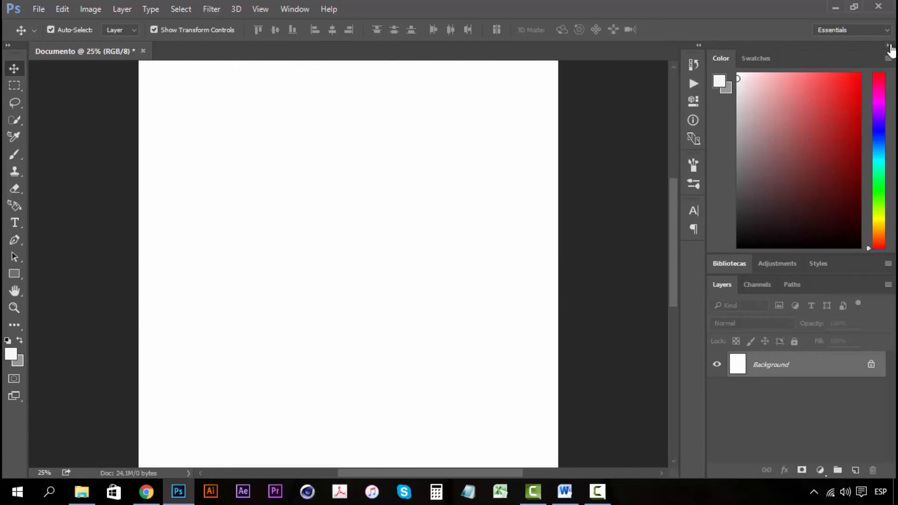
left_click(889, 46)
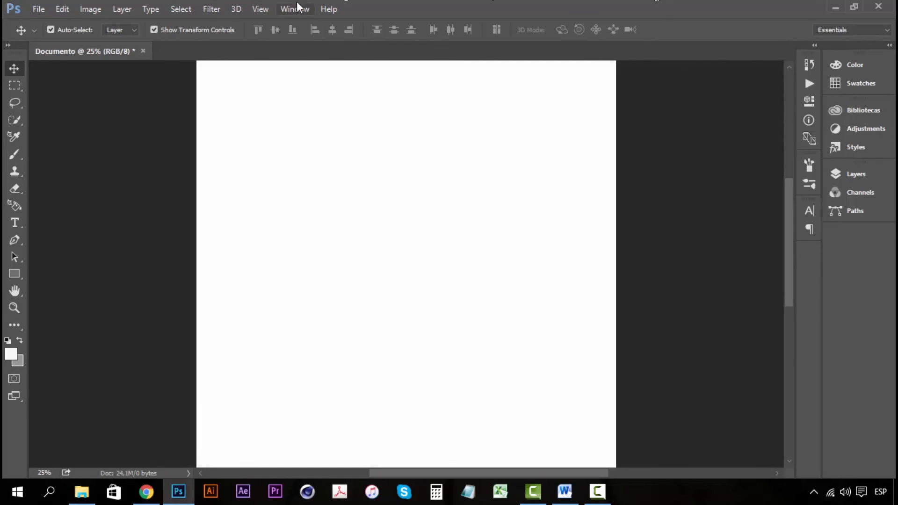
Step: Switch to the Graphic and Web workspace with the Color panel in front of Swatches
left_click(881, 33)
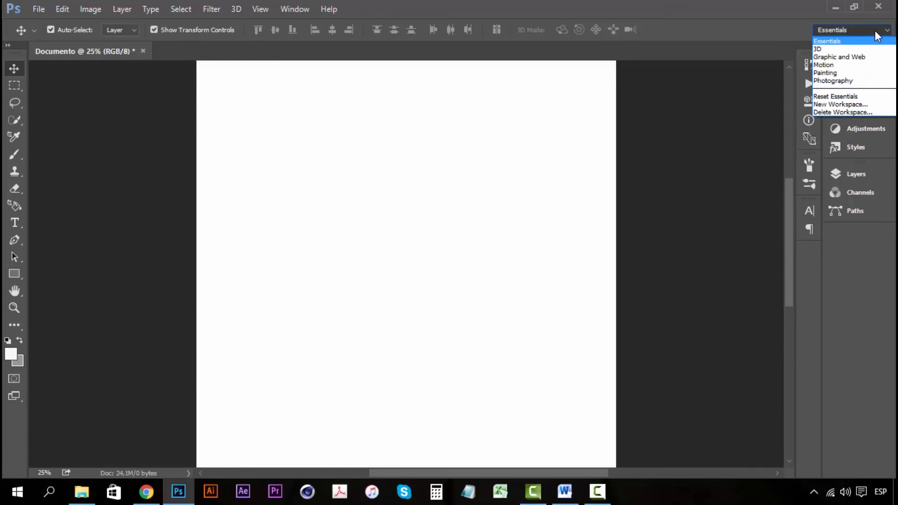
left_click(856, 57)
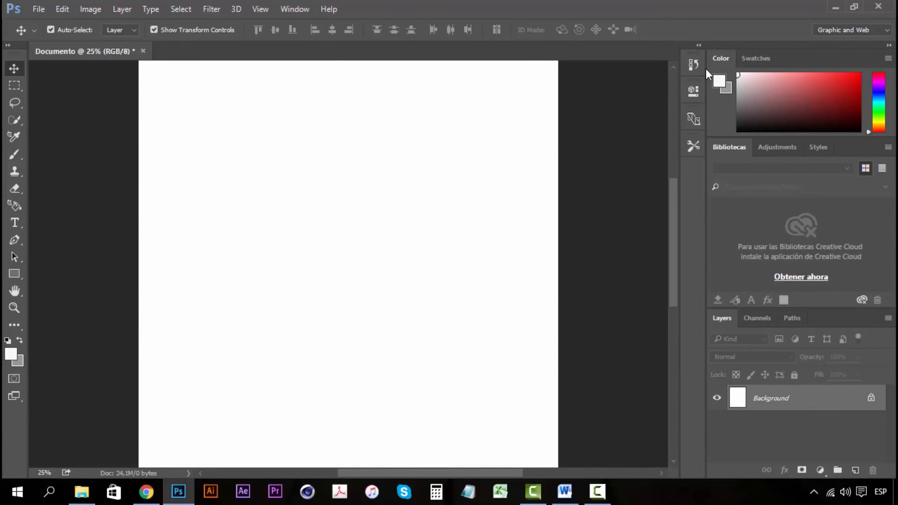
left_click(760, 57)
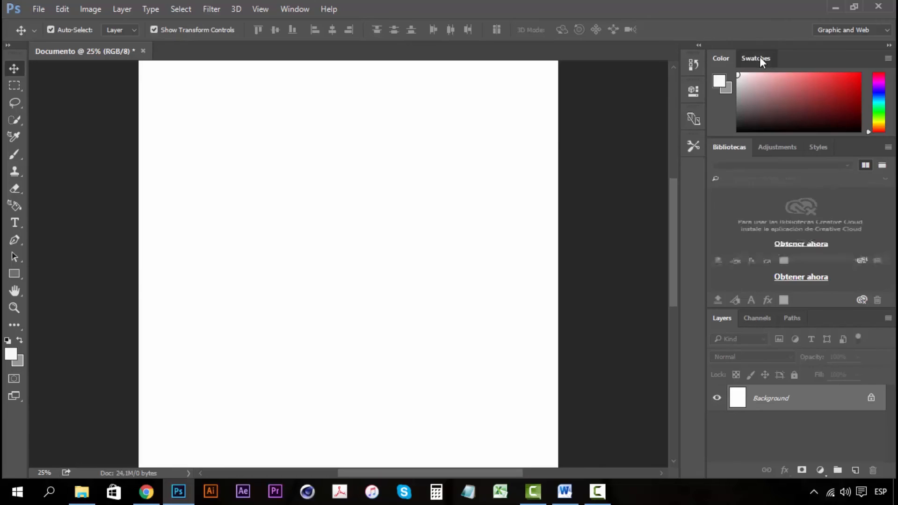
left_click(727, 62)
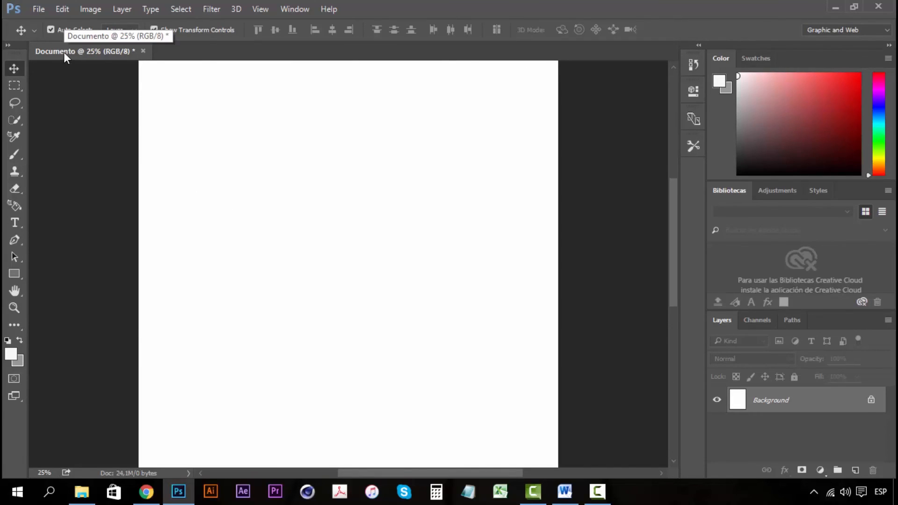
Step: Undock the Documento page into a floating window and reposition it within the work area
left_click_drag(64, 52, 137, 86)
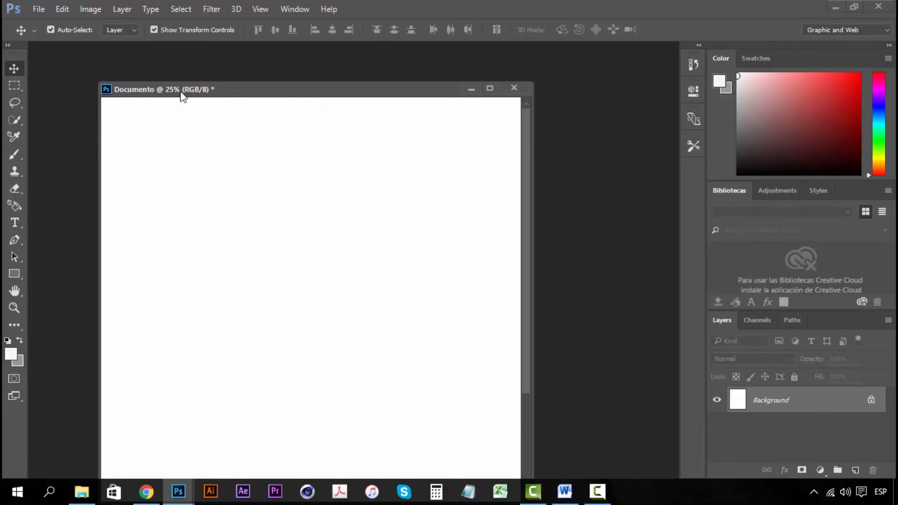
left_click_drag(234, 89, 214, 108)
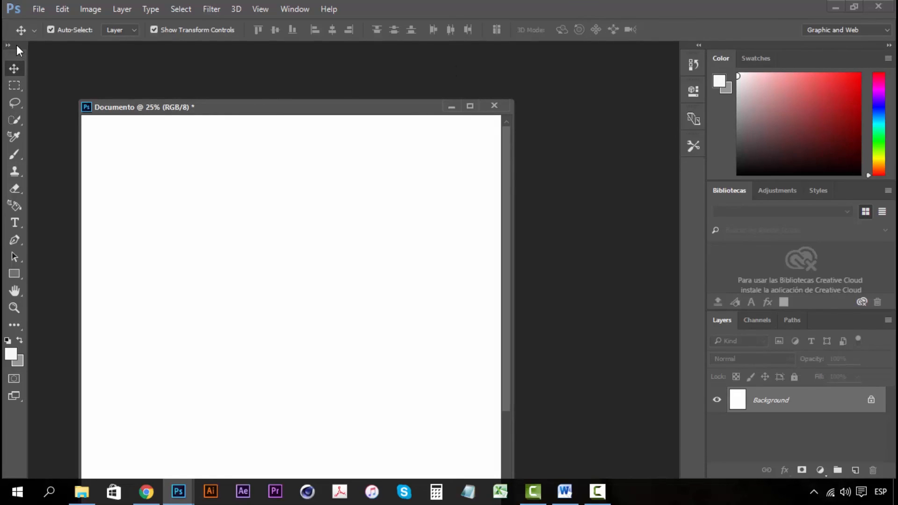
Step: Undock the Tools panel over the work area and dock it back at its original edge
left_click_drag(17, 45, 525, 106)
mouse_move(391, 108)
left_mouse_down()
mouse_move(375, 99)
mouse_move(382, 94)
left_mouse_up()
left_click_drag(529, 114, 7, 62)
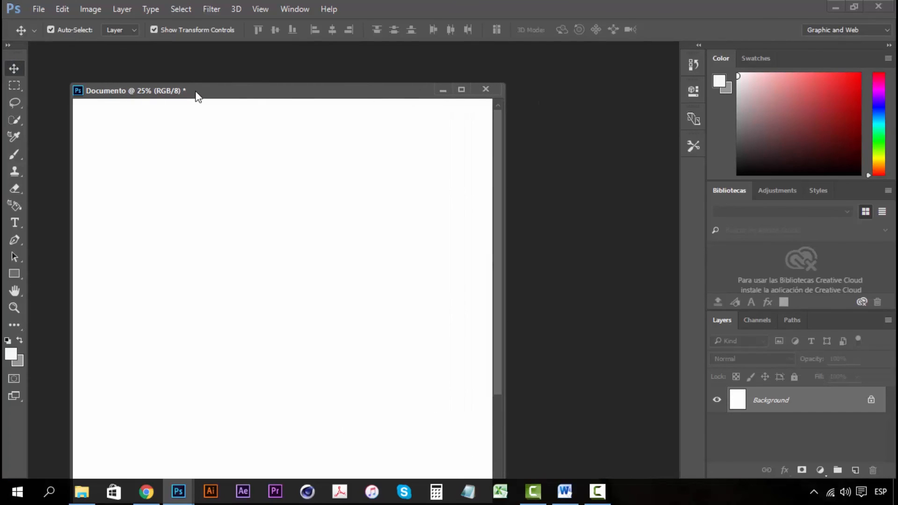
Step: Reposition the floating Documento window and dock it back as a tab
left_click_drag(197, 96, 241, 71)
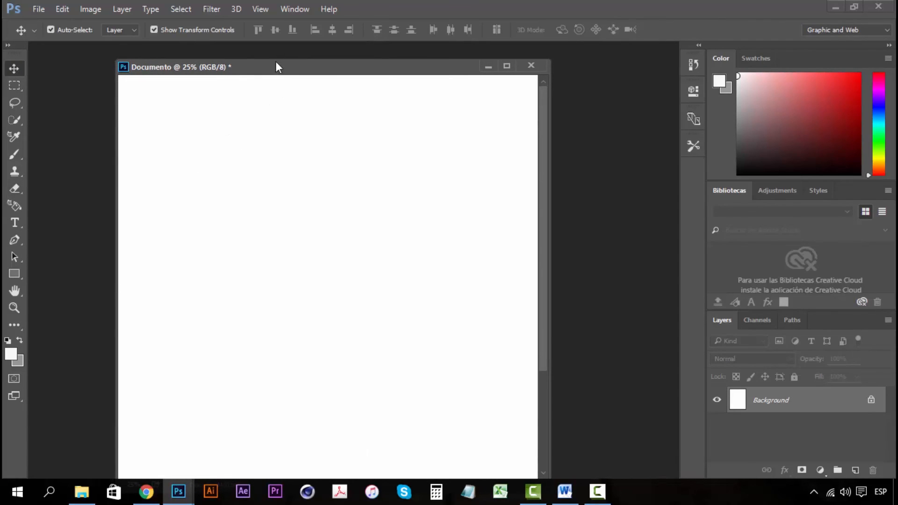
left_click_drag(252, 66, 367, 52)
Step: Apply the Tile arrangement to the Documento page, and float it in its own window with the Float in Window arrangement
left_click(292, 10)
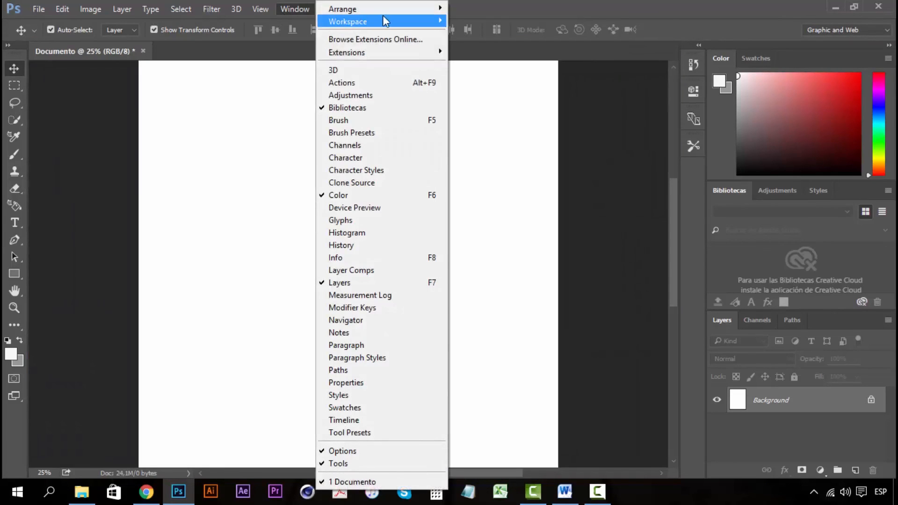
mouse_move(404, 13)
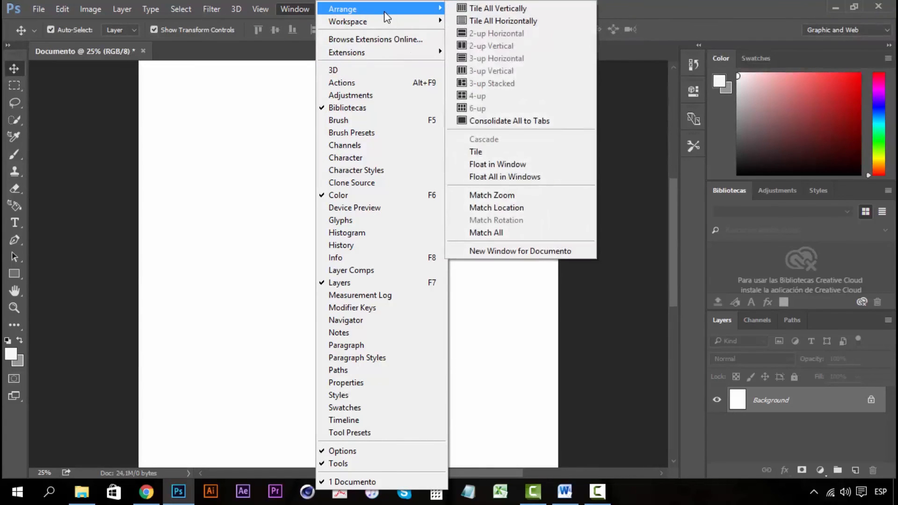
left_click(508, 158)
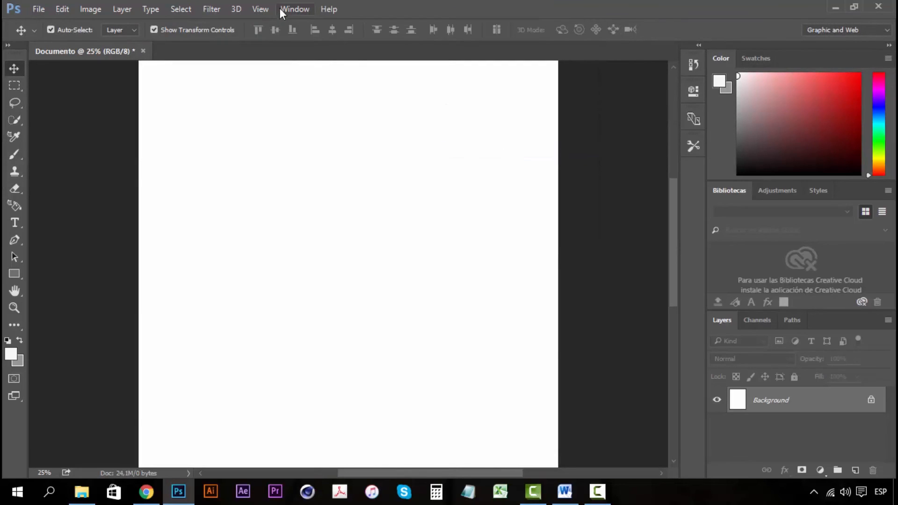
left_click(282, 9)
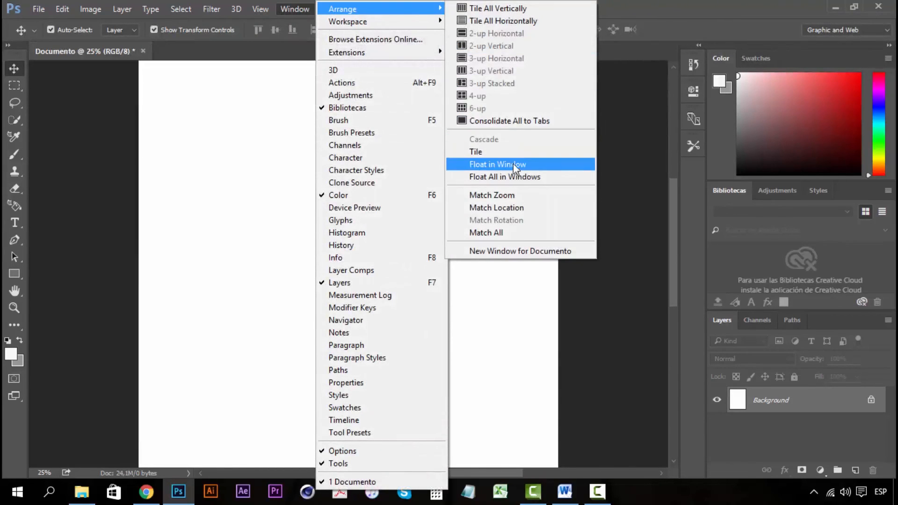
left_click(513, 166)
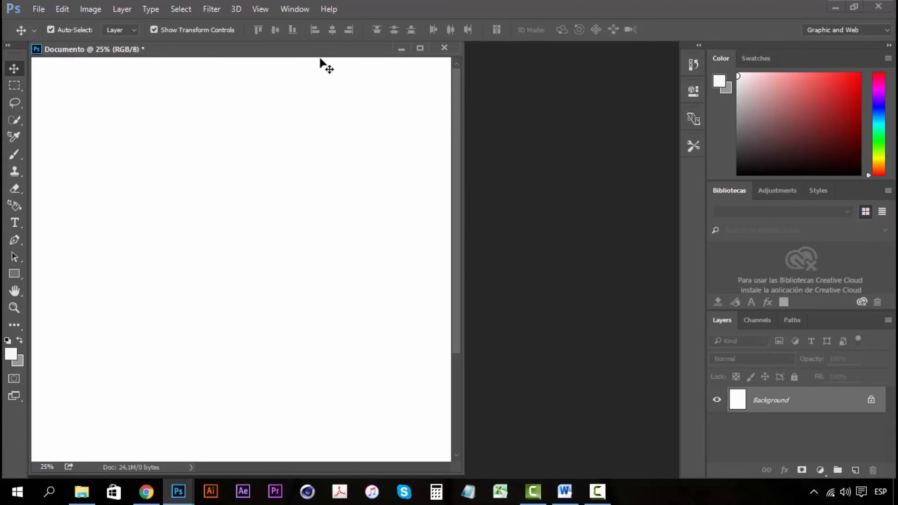
Step: Maximize the floating Documento window, restore its size and dock it back as a tab
double_click(313, 53)
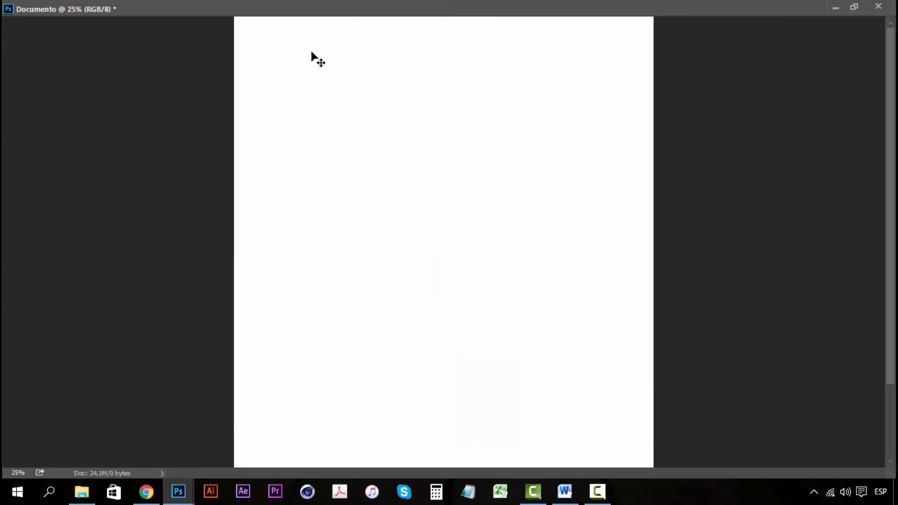
left_click(858, 10)
left_click_drag(166, 52, 237, 52)
Step: Create a new blank document in a second tab next to Documento
key("ctrl")
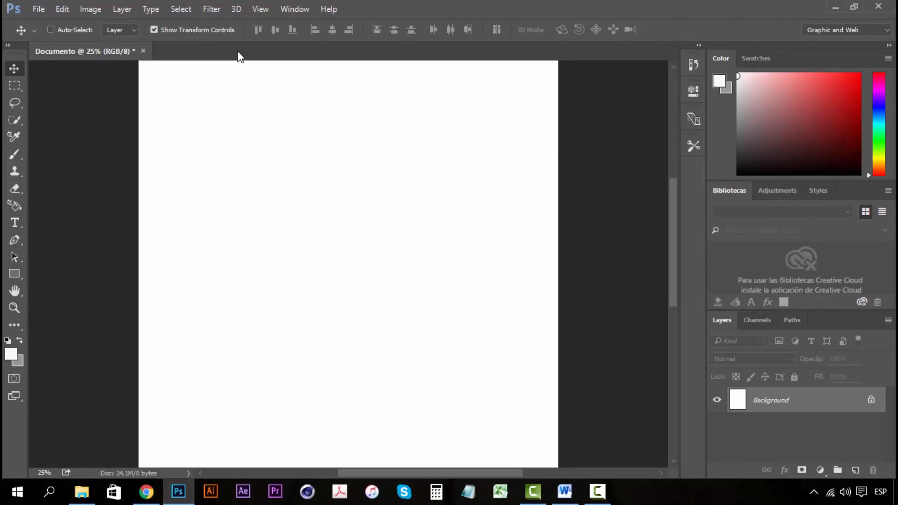
key("ctrl+n")
left_click(576, 133)
Step: Undock Documento into a floating window and place it beside the blank Untitled-1 page, leaving part of that page uncovered
left_click(113, 51)
left_click_drag(94, 52, 363, 100)
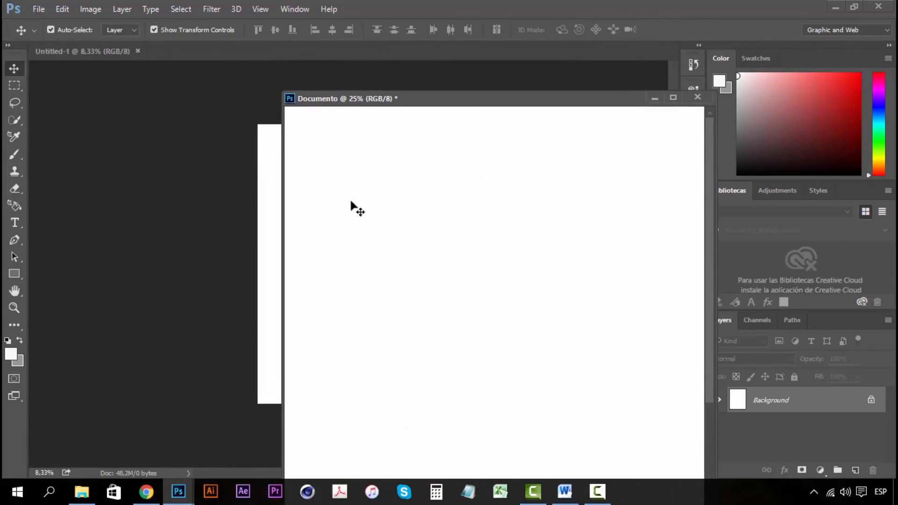
left_click_drag(444, 101, 524, 92)
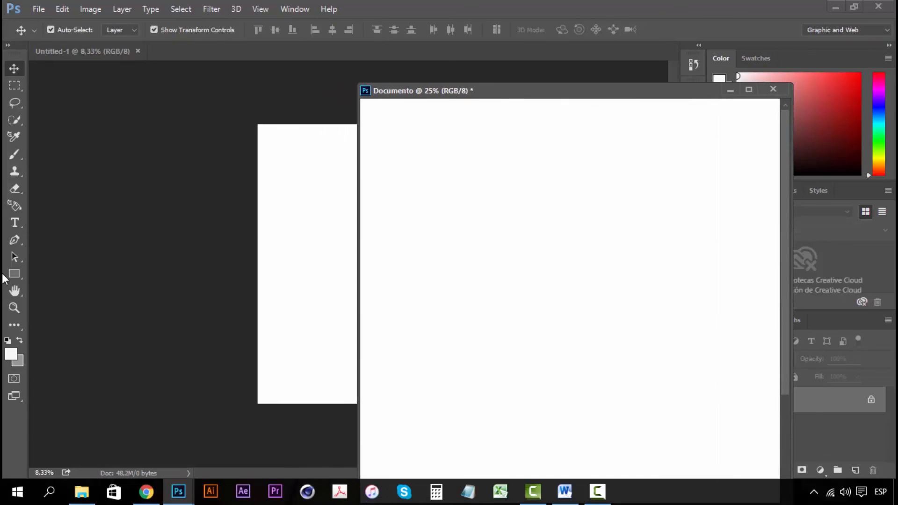
Step: Draw a rectangle shape about 1464 × 1020 px in the middle of the Documento page and collapse its Properties panel
left_click(14, 274)
left_click_drag(470, 197, 712, 365)
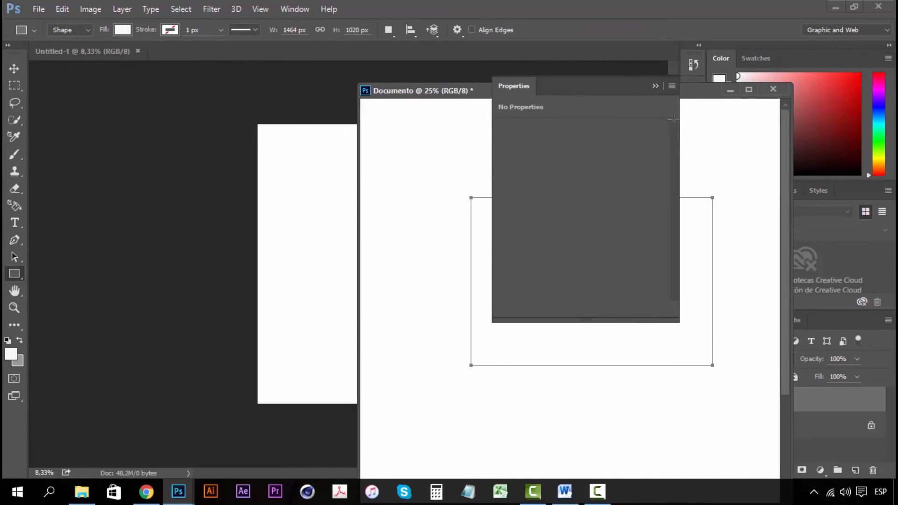
left_click(654, 86)
Step: Copy the rectangle from the floating Documento window onto the Untitled-1 page with the Move tool
left_click(14, 69)
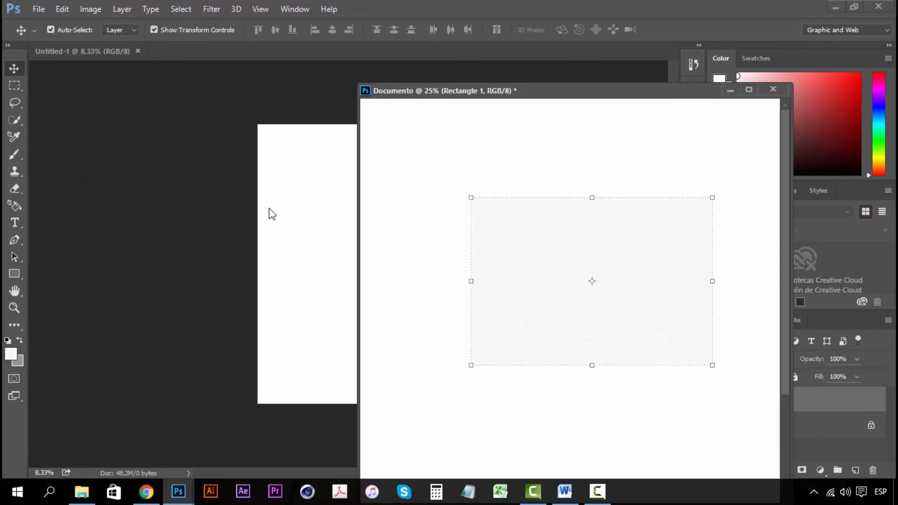
left_click_drag(447, 95, 472, 108)
left_click_drag(562, 229, 346, 243)
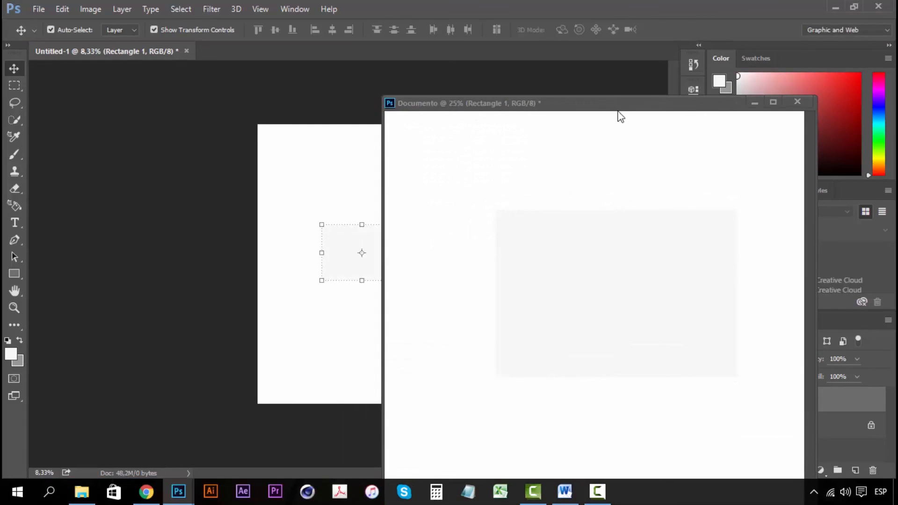
Step: Reposition the floating Documento window over the Untitled-1 page, clear of the panels
left_click(514, 105)
left_click_drag(514, 104, 318, 54)
left_click_drag(236, 60, 262, 91)
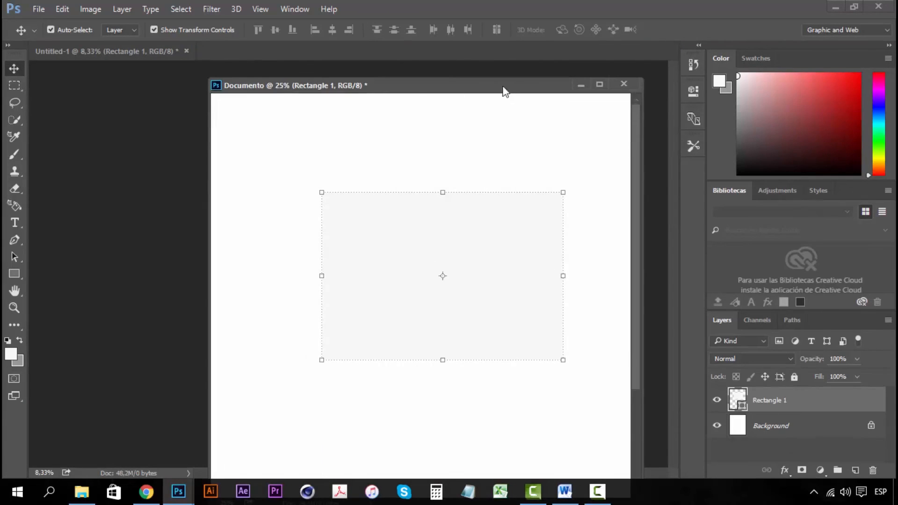
Step: Minimize the floating Documento window and restore it from the taskbar
left_click(581, 85)
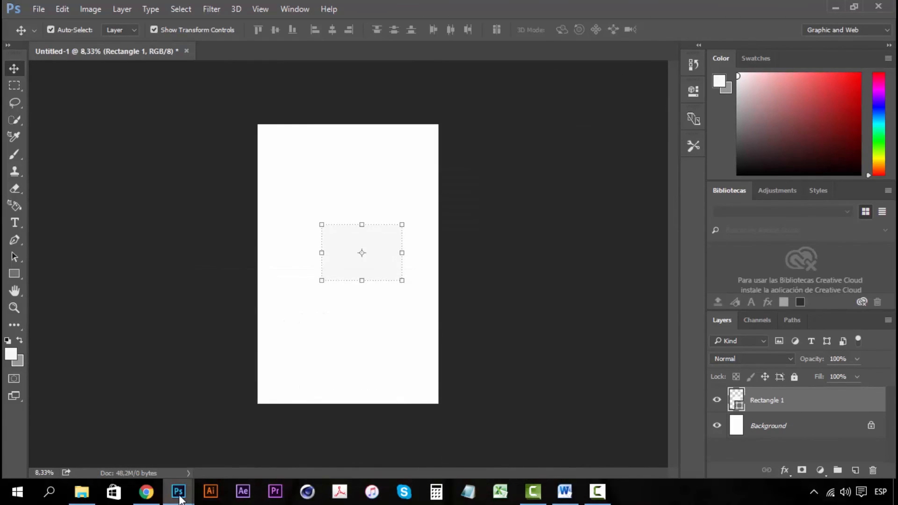
mouse_move(180, 496)
left_click(251, 397)
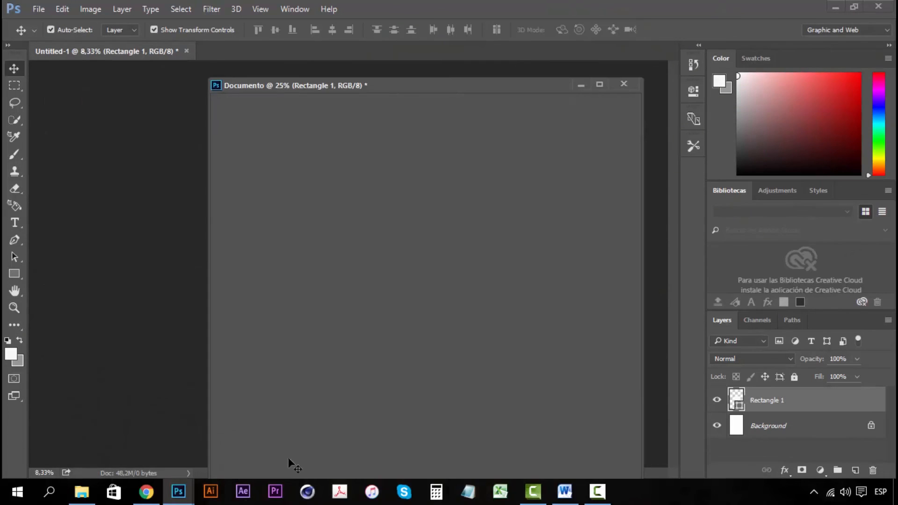
Step: Dock the Documento window as a tab beside Untitled-1 and clear the layer selection in Untitled-1
mouse_move(373, 87)
left_mouse_down()
mouse_move(265, 56)
mouse_move(183, 49)
left_mouse_up()
left_click(136, 52)
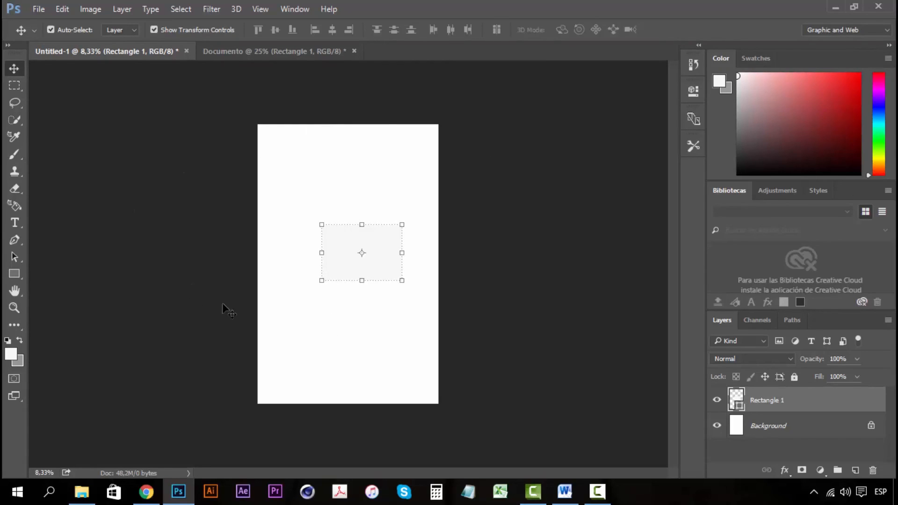
key("ctrl+h")
left_click(532, 206)
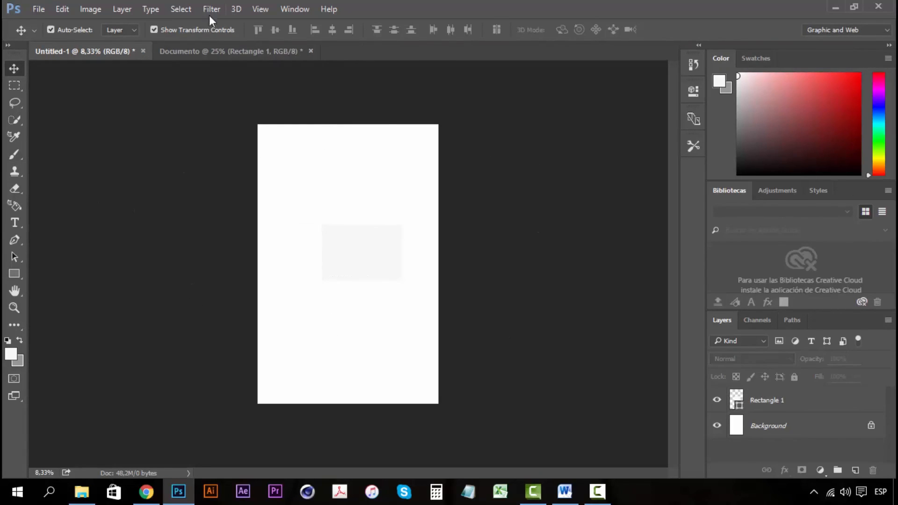